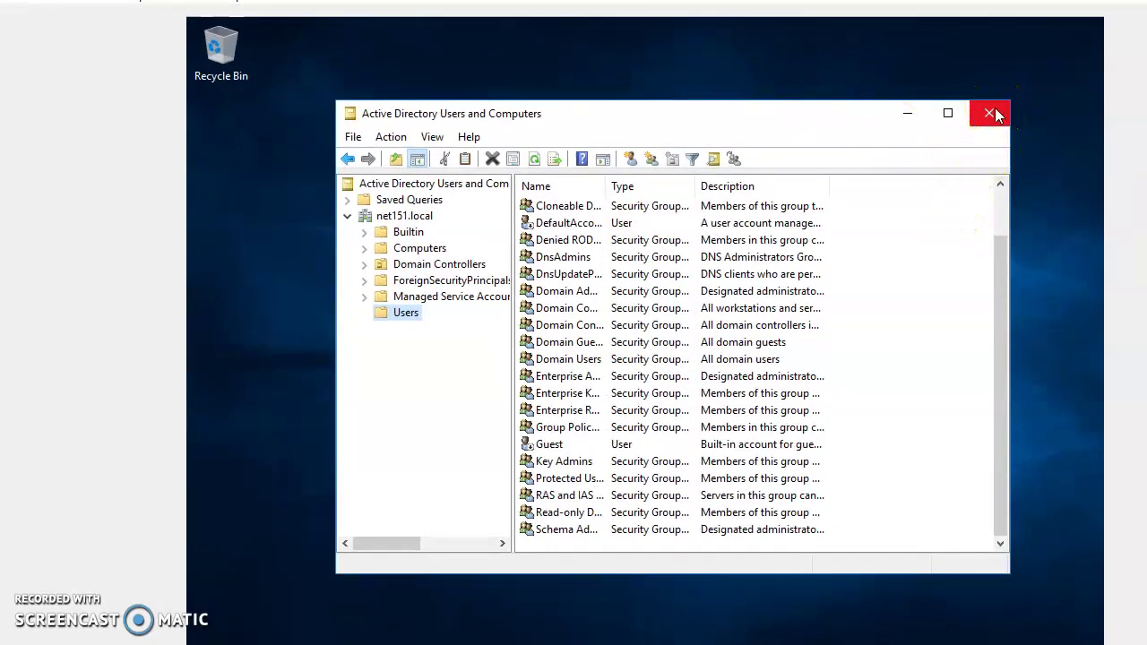
Restore the maximized server VM window and shift it up-left so the server taskbar is visible
mouse_move(374, 644)
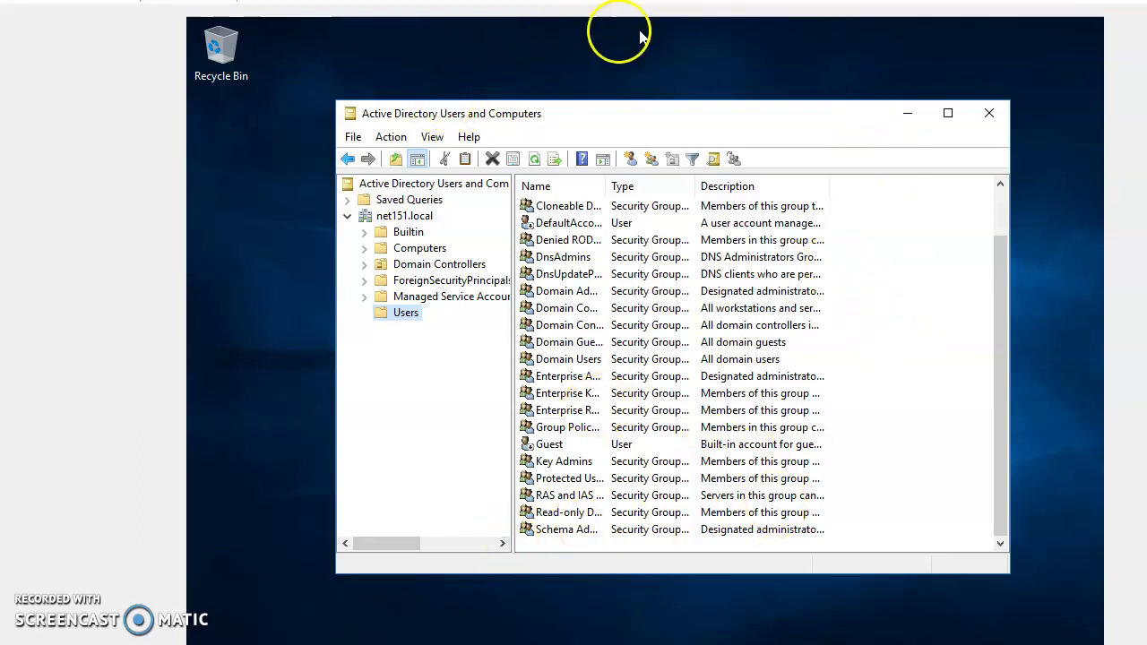
left_click(1145, 0)
left_click_drag(609, 29, 580, 6)
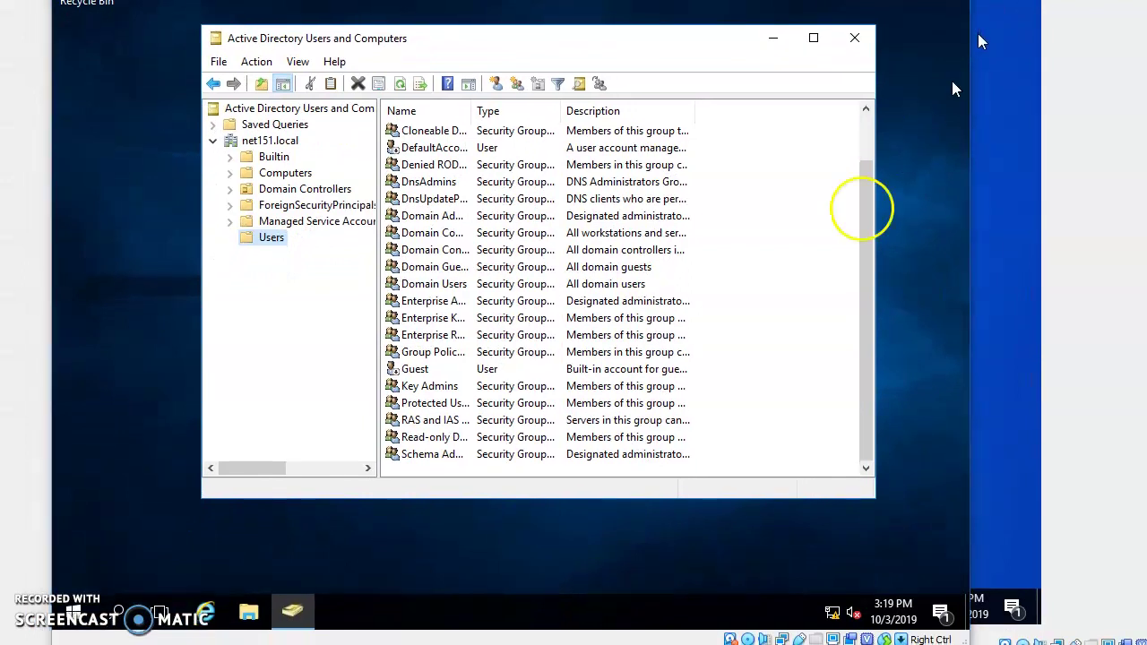
Launch Server Manager from the Start menu to show the dashboard with AD DS and DNS roles
left_click(75, 616)
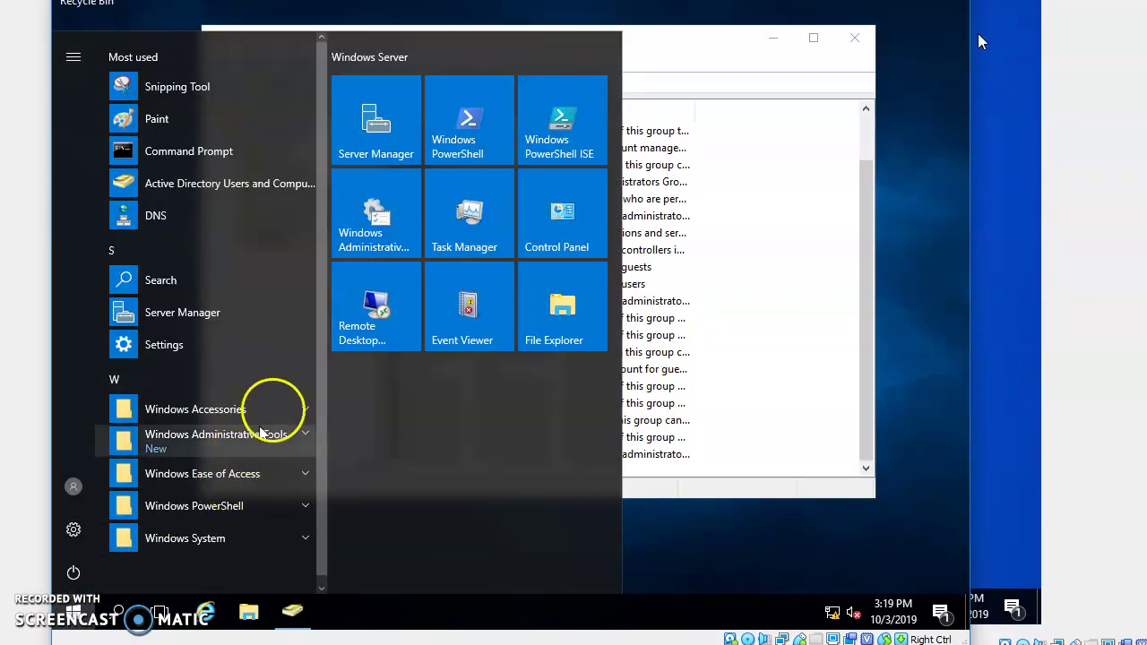
left_click(386, 148)
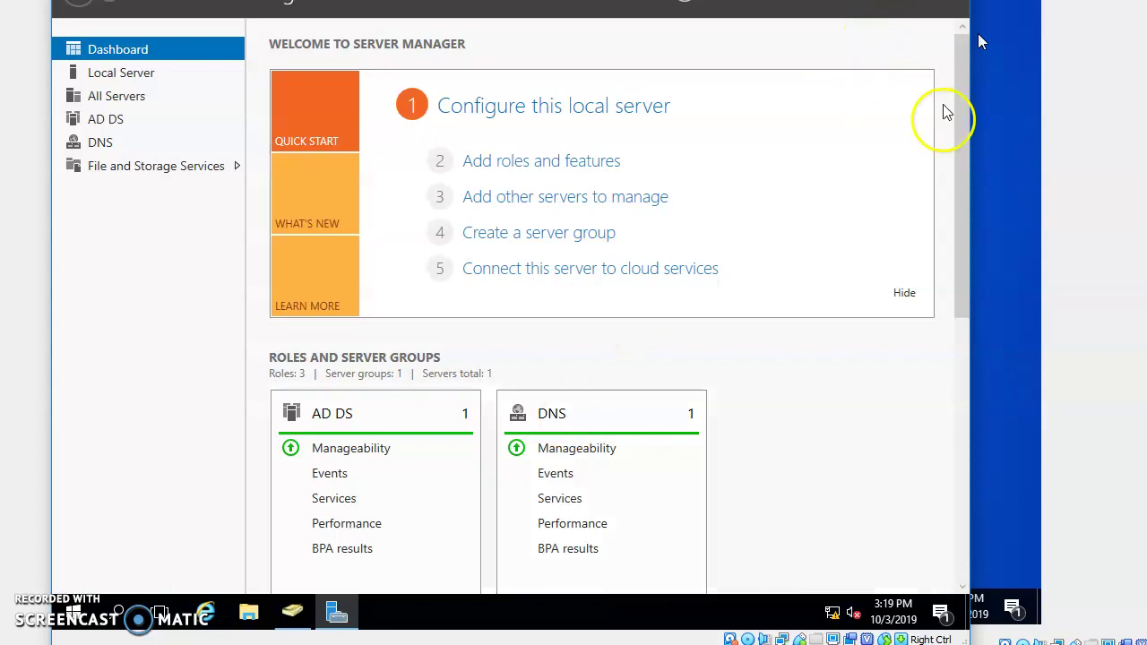
Reach the server's Network and Sharing Center from network settings, dismissing the adapter-access error
left_click(833, 615)
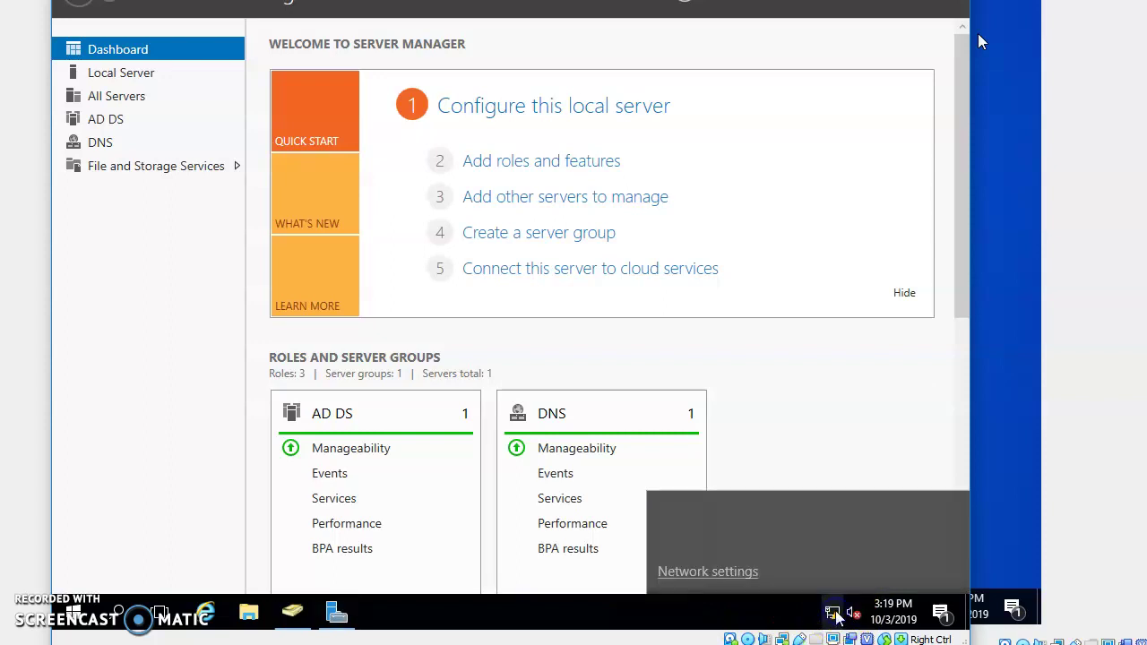
left_click(699, 570)
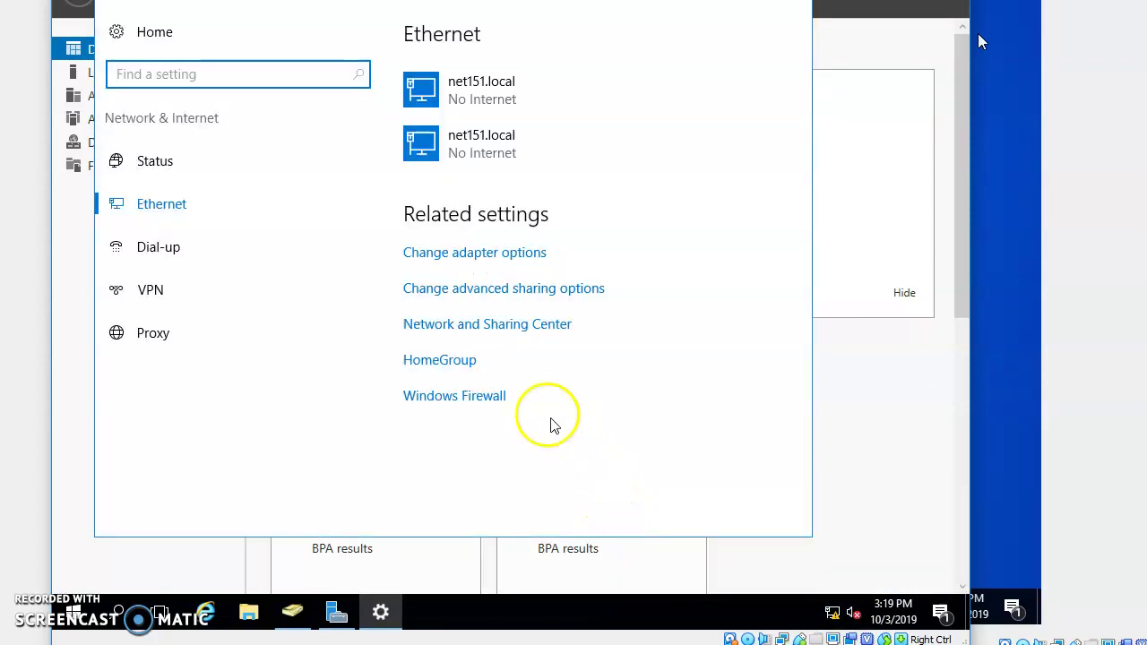
left_click(495, 254)
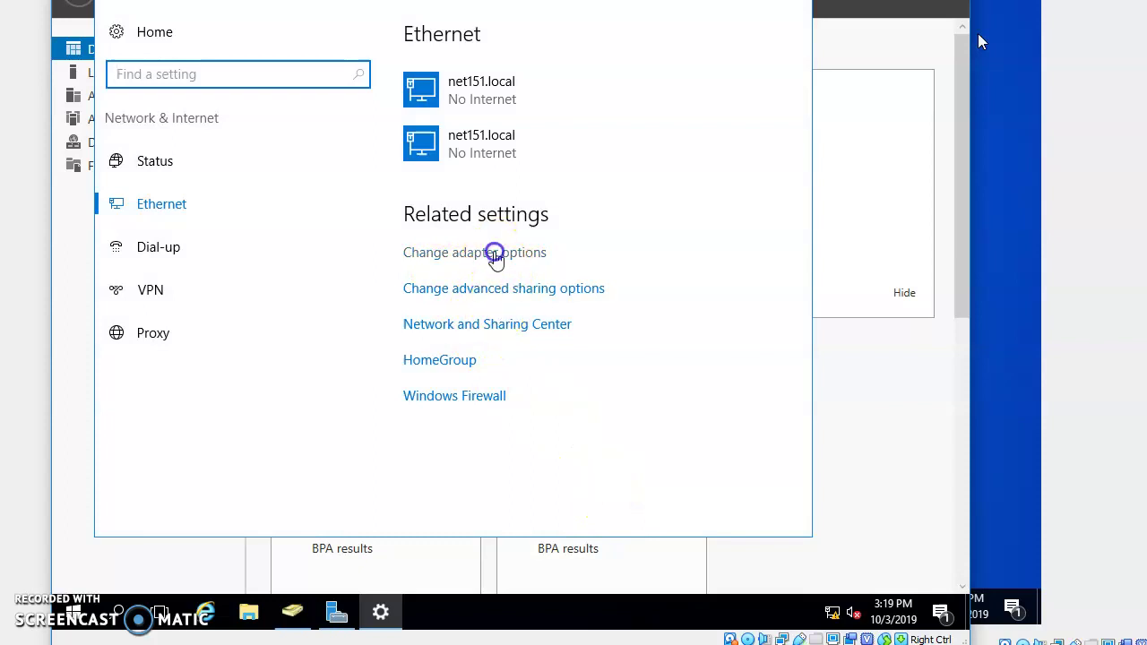
left_click(714, 278)
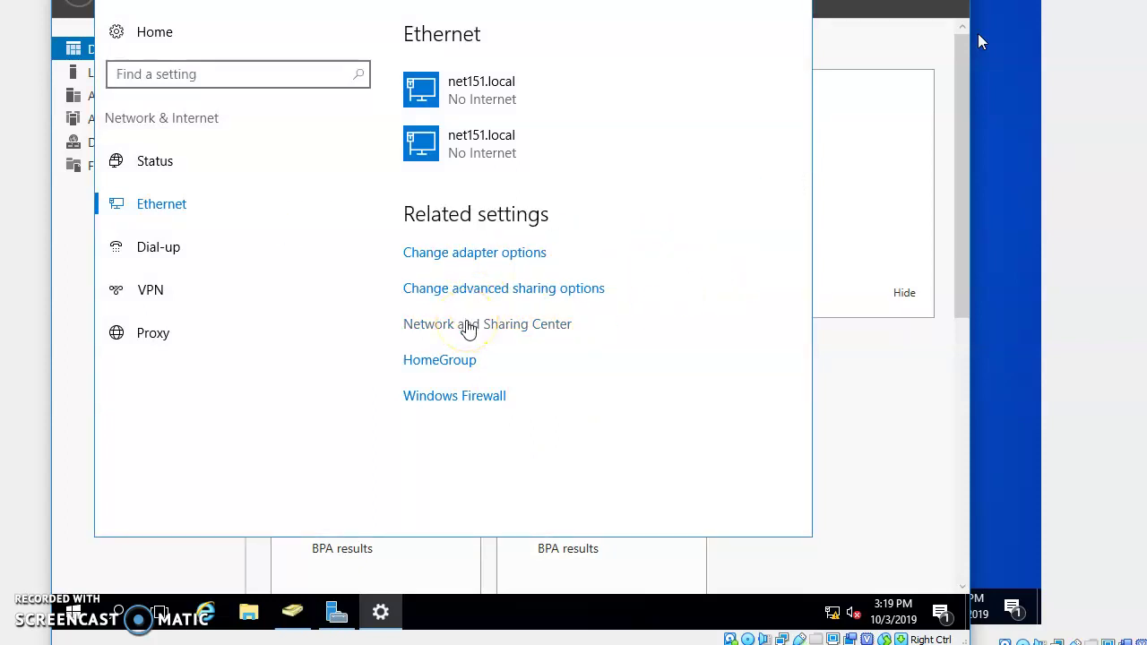
left_click(469, 324)
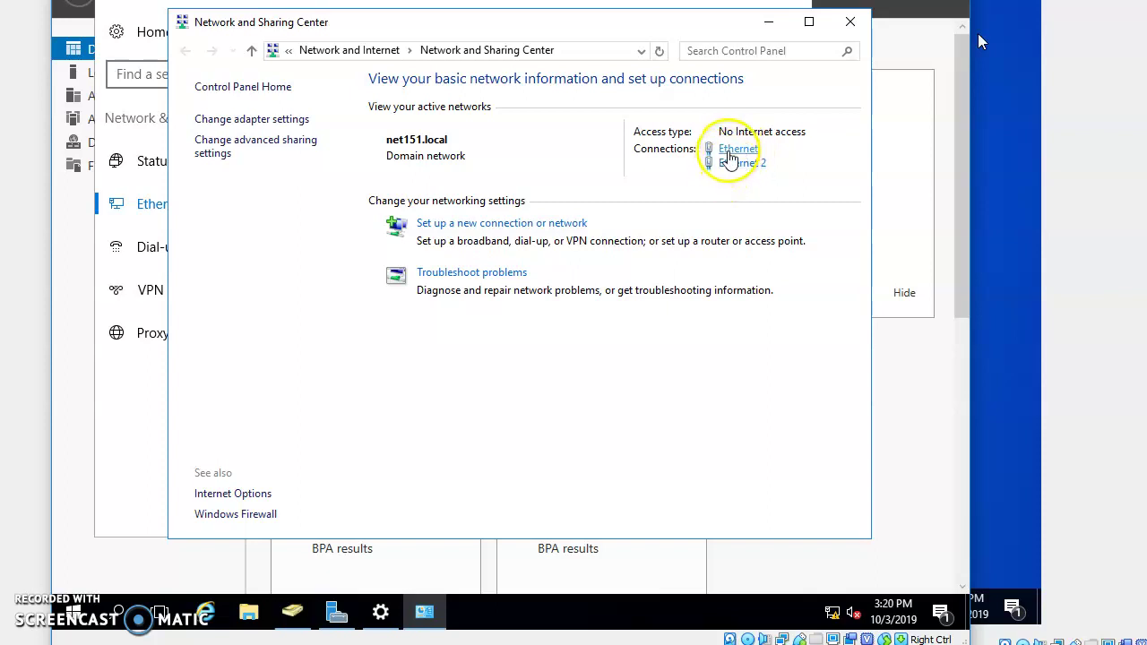
Review the Ethernet adapter's IPv4 settings (automatic IP, preferred DNS 127.0.0.1) without changing anything
left_click(732, 155)
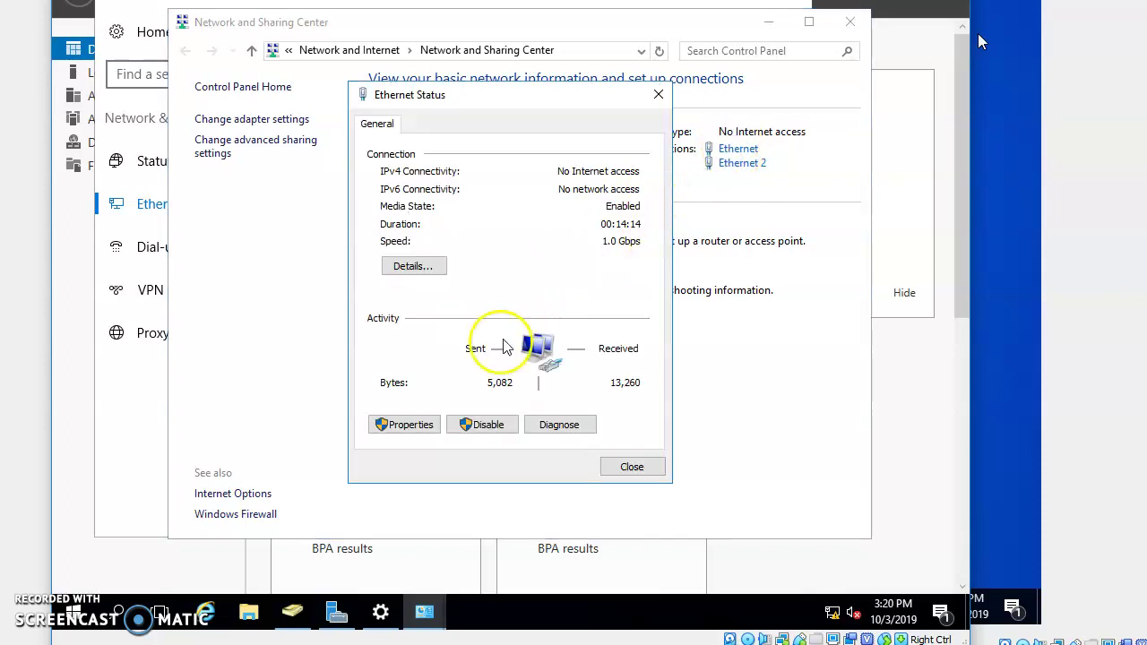
left_click(415, 427)
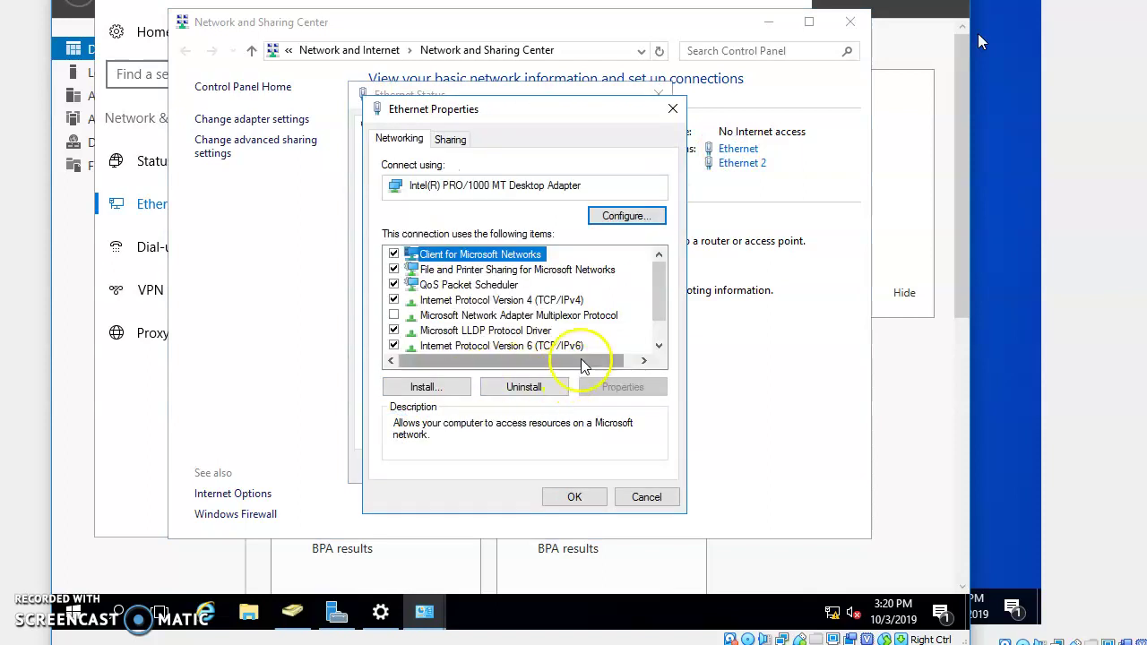
left_click(555, 301)
left_click(623, 386)
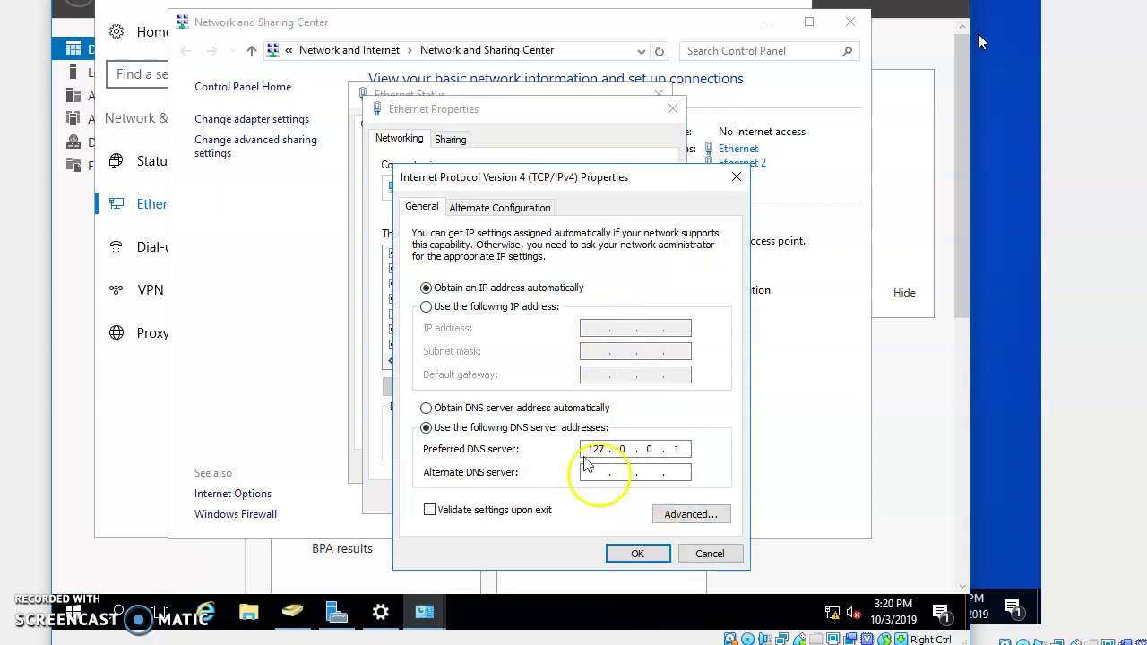
left_click(709, 554)
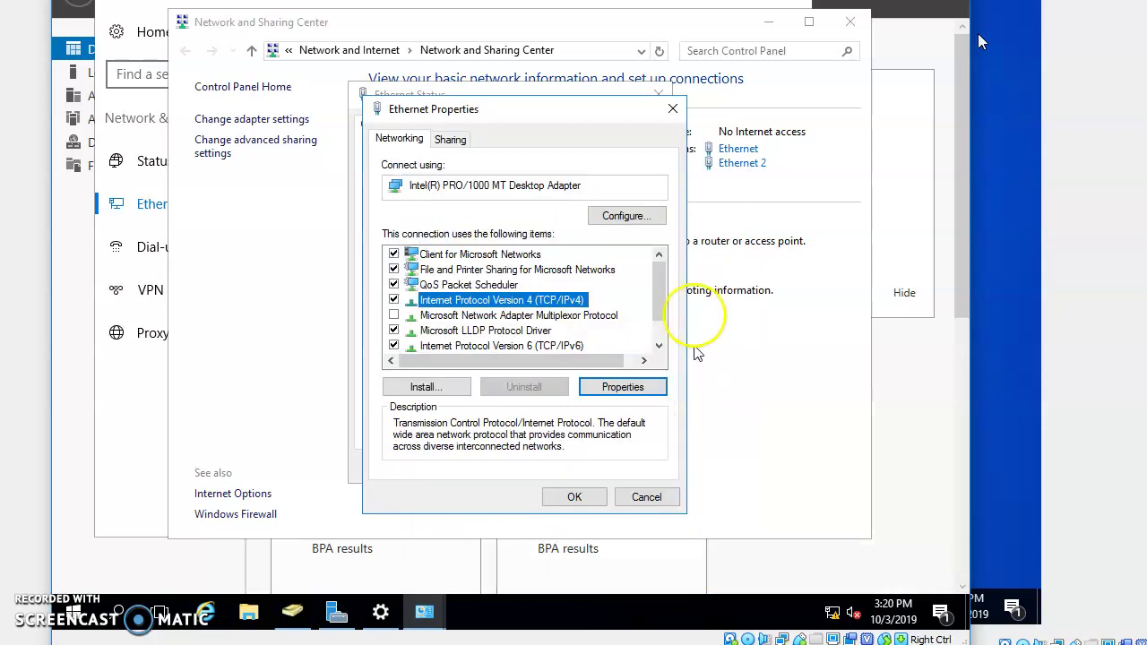
left_click(647, 497)
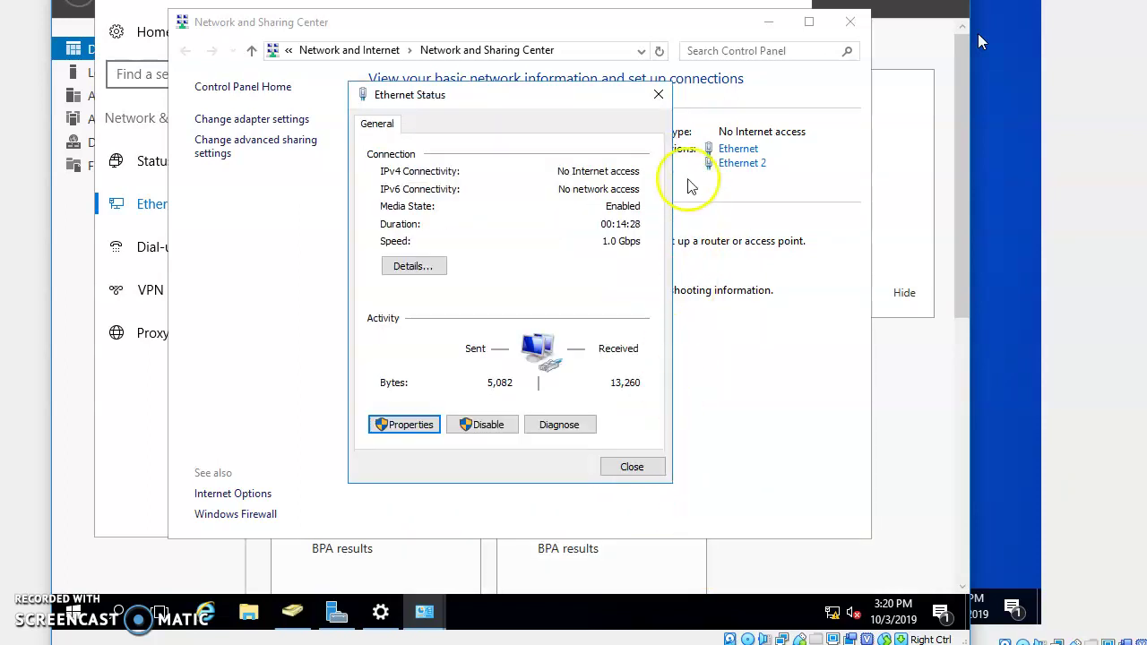
Check Ethernet 2's IPv4 settings: static 192.168.1.1, mask 255.255.255.0, preferred DNS 127.0.0.1
left_click(659, 95)
left_click(742, 163)
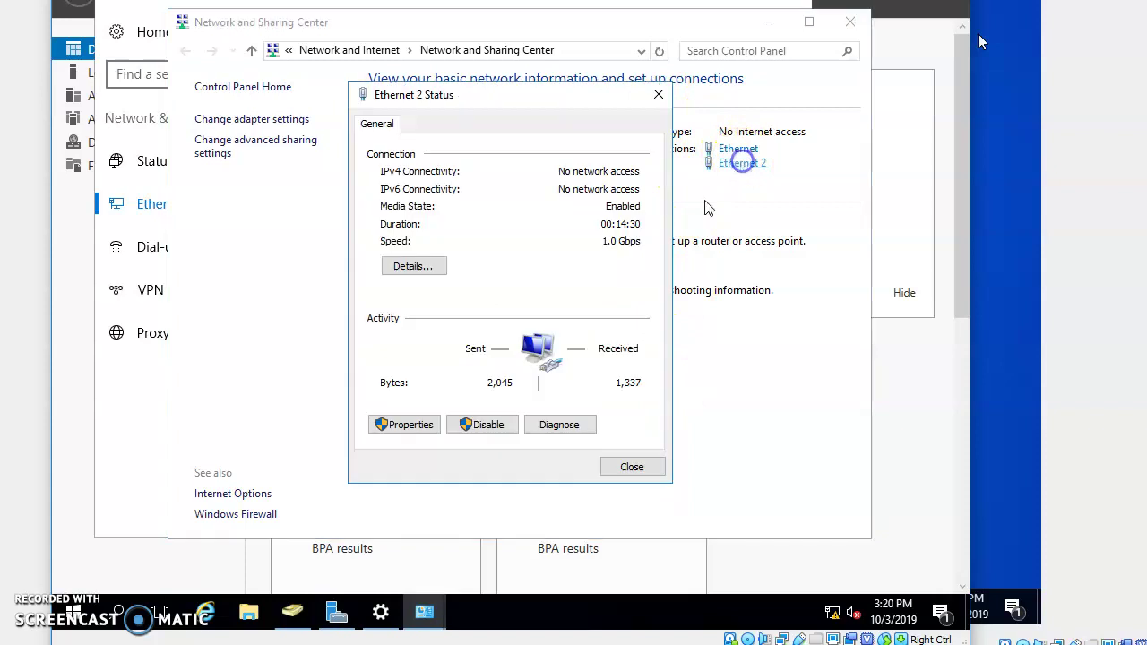
left_click(410, 425)
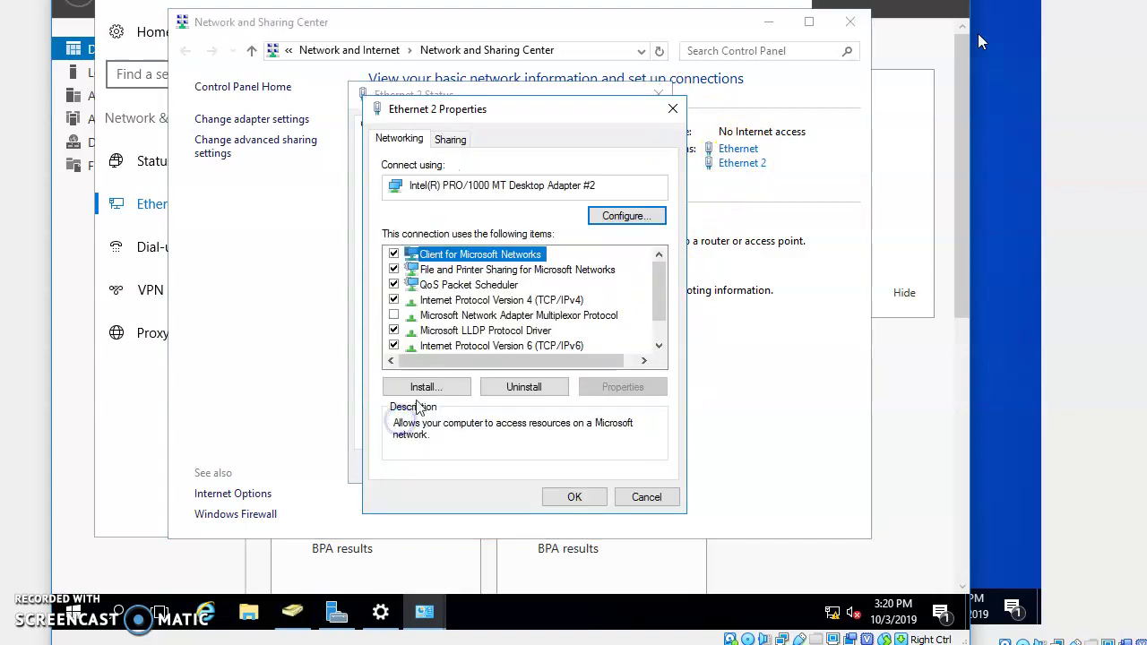
left_click(545, 304)
left_click(643, 388)
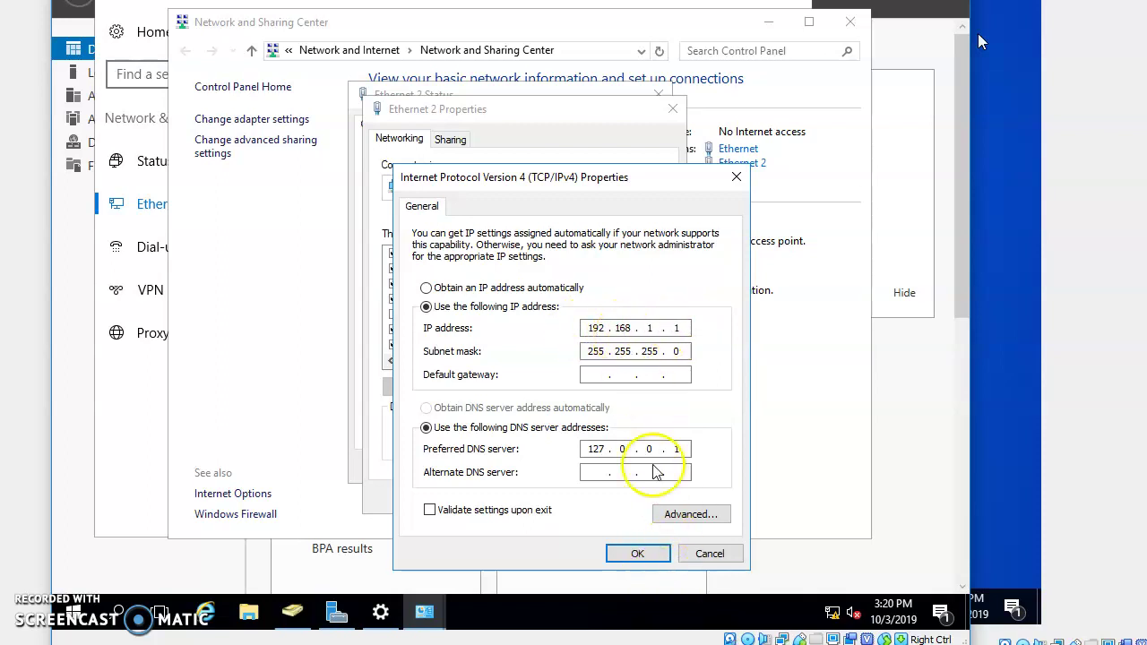
left_click(708, 553)
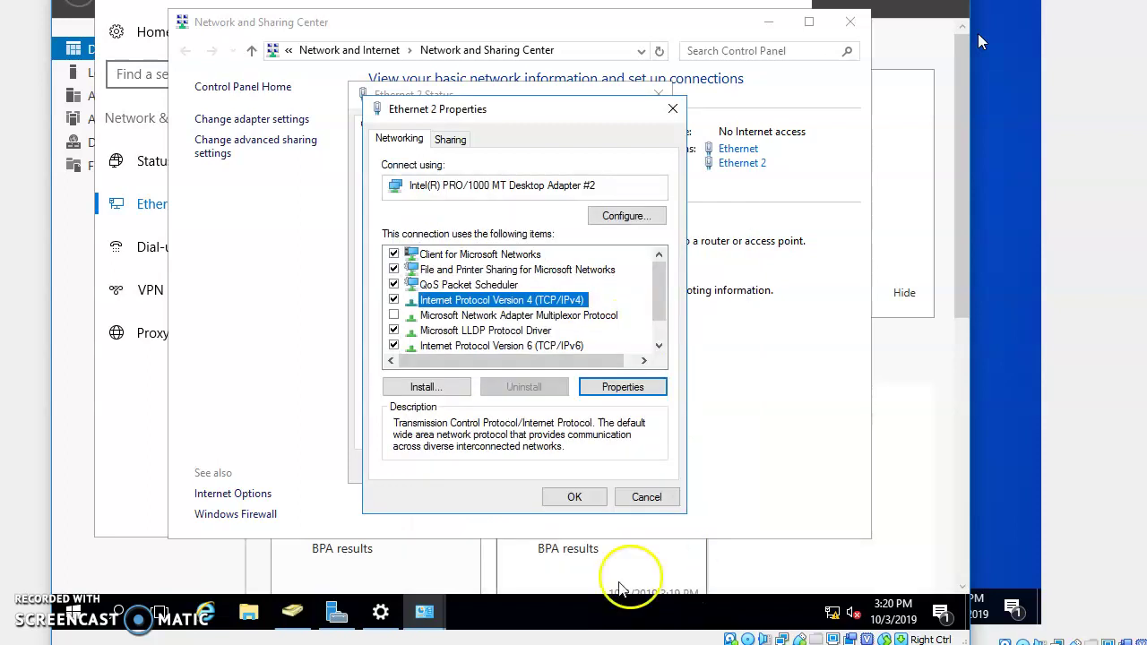
Bring the Windows 10 VM to the front and resize its window beside the server
mouse_move(425, 612)
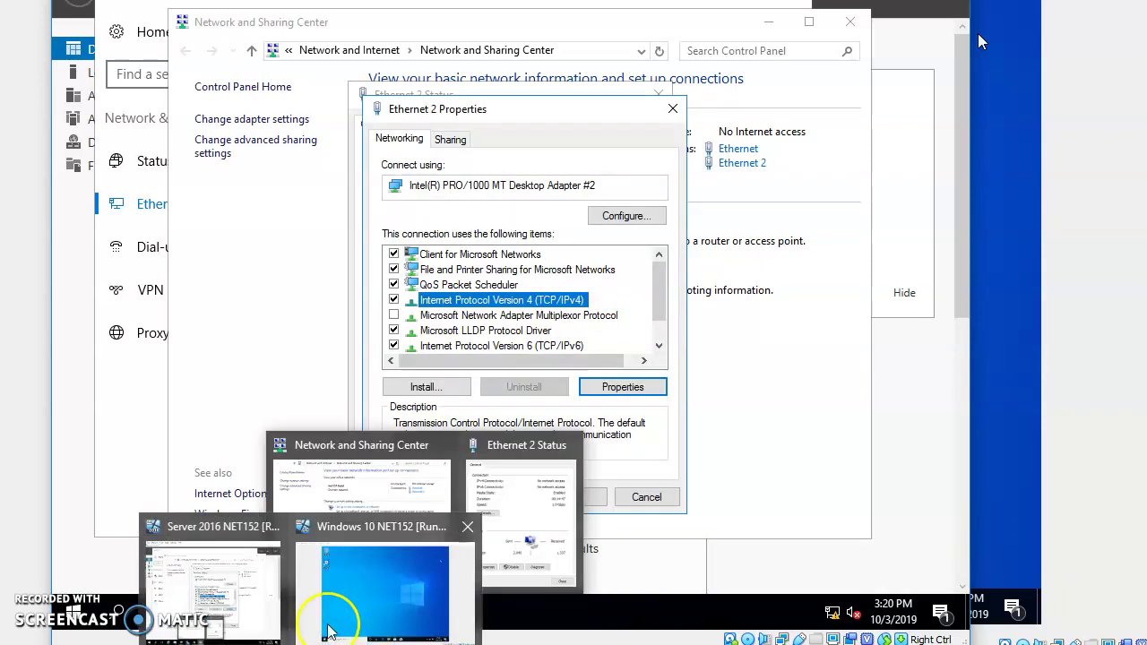
left_click(376, 582)
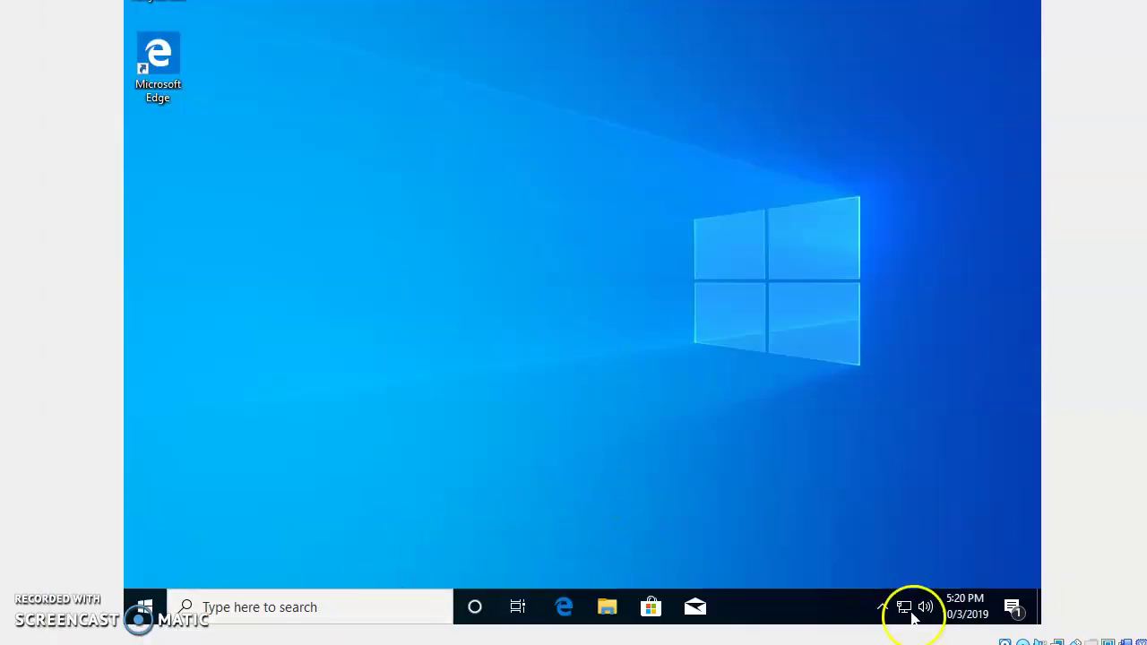
left_click_drag(699, 0, 624, 29)
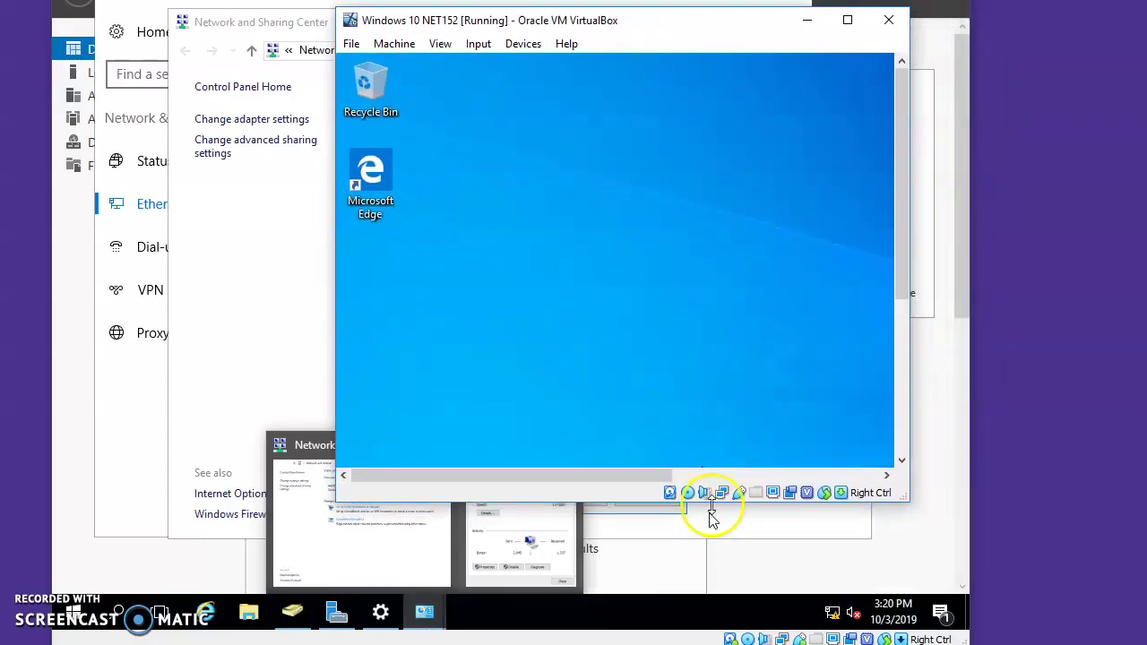
left_click_drag(901, 305, 908, 419)
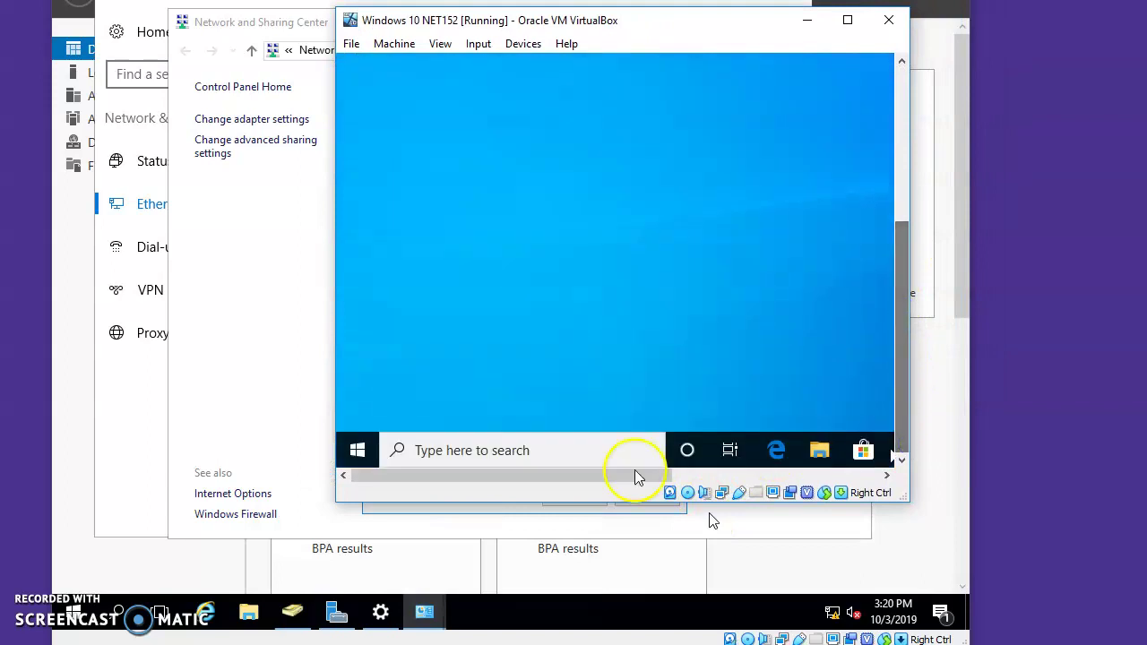
left_click_drag(583, 478, 796, 473)
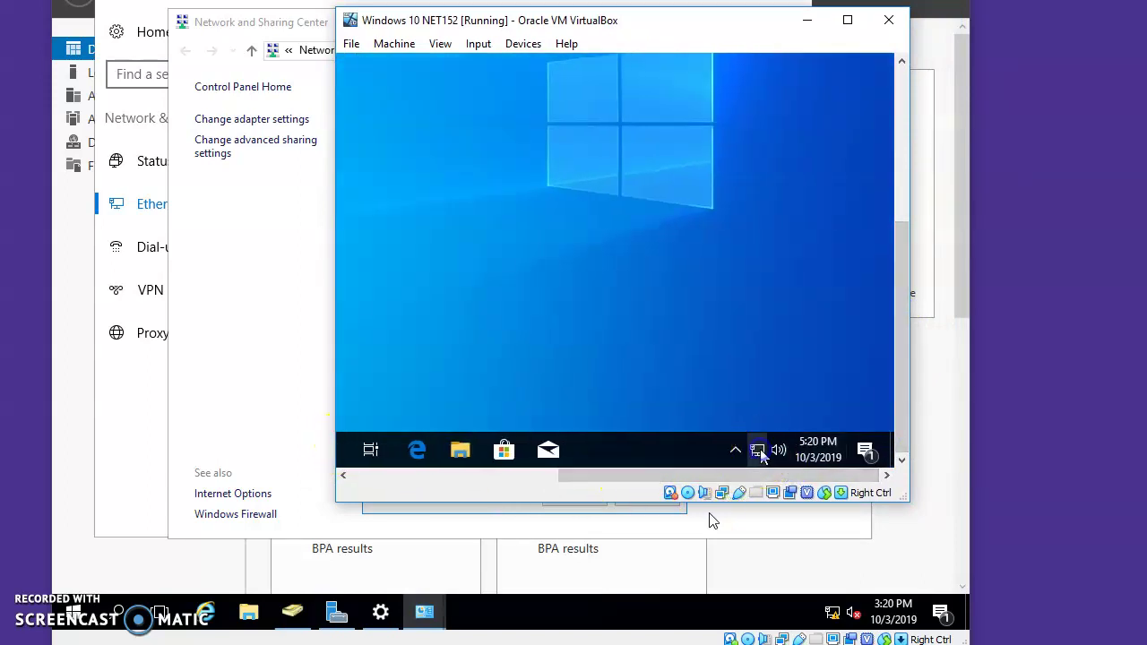
Show the guest's Ethernet page listing mchenry.edu connected and a second network without Internet
left_click(758, 453)
left_click(695, 408)
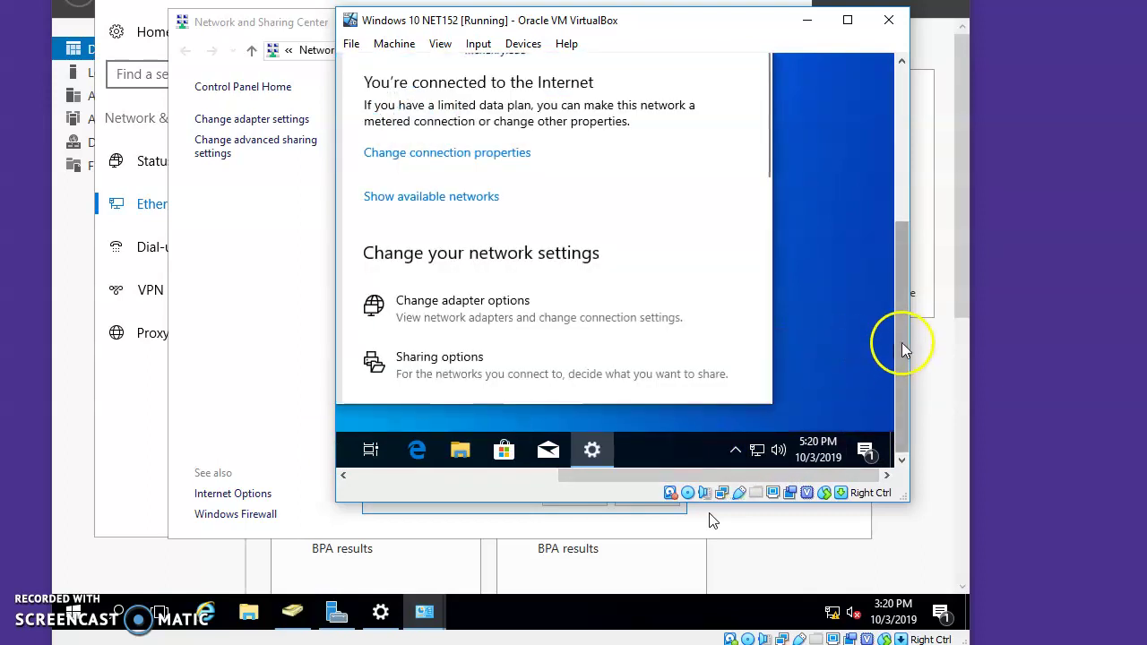
left_click_drag(671, 476, 456, 473)
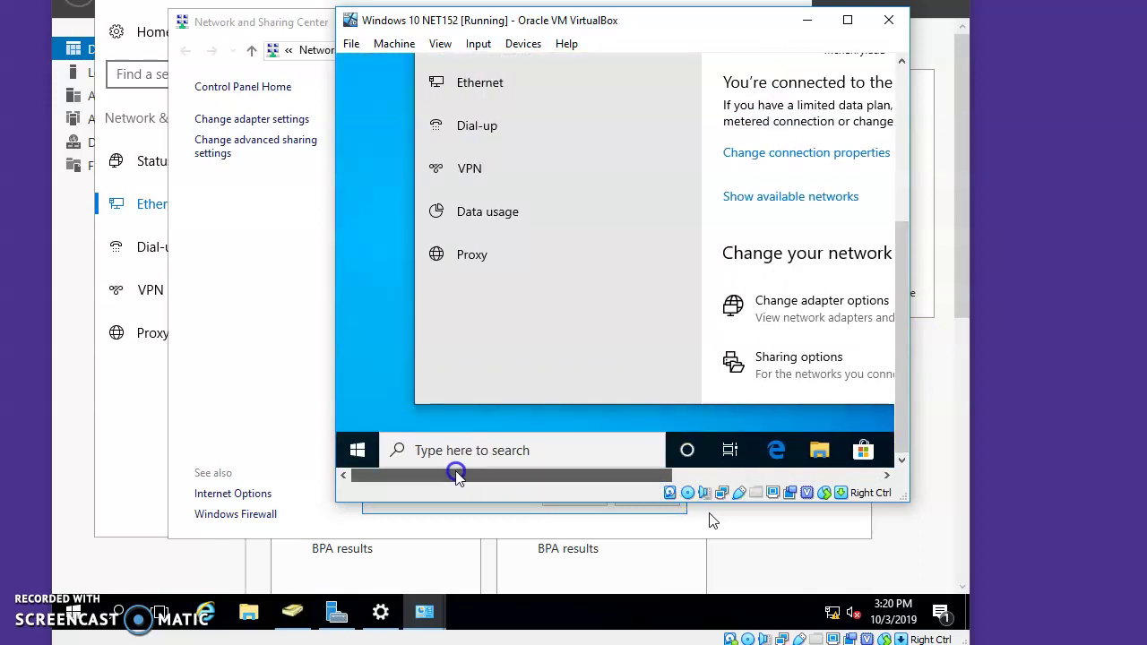
left_click(466, 86)
left_click_drag(903, 327, 903, 228)
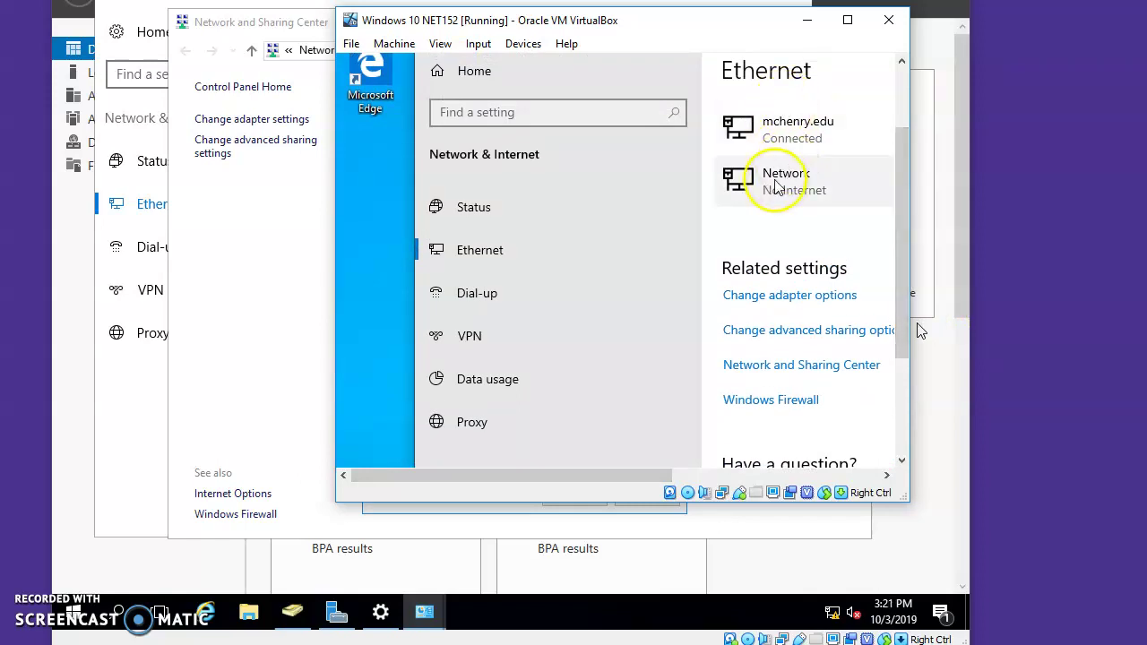
left_click(796, 300)
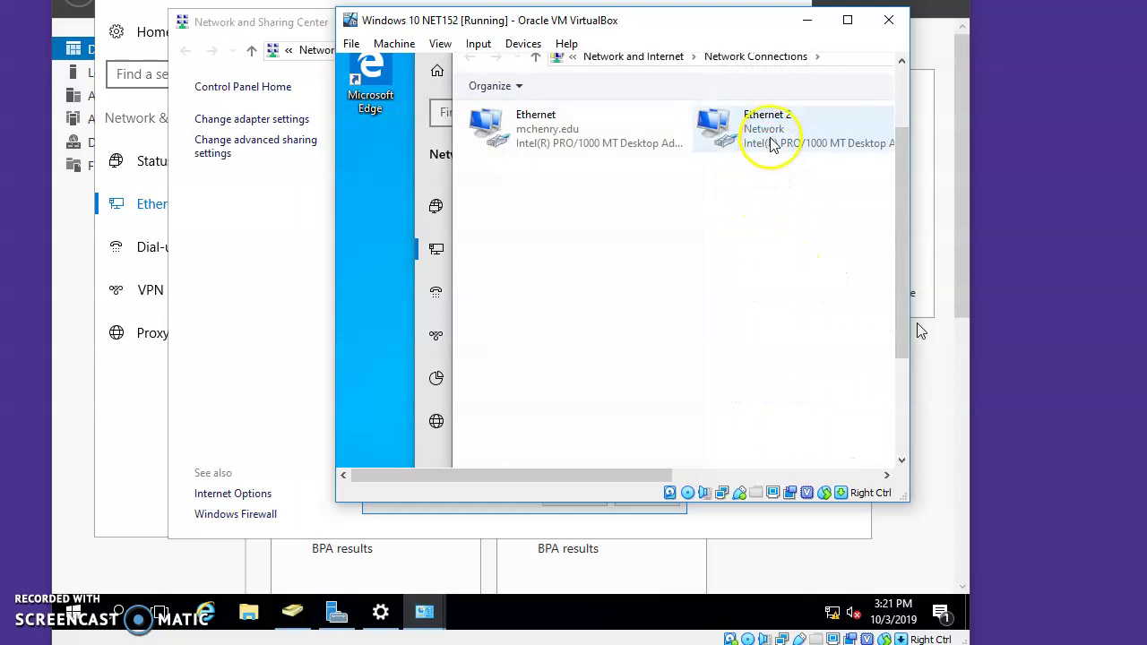
right_click(771, 139)
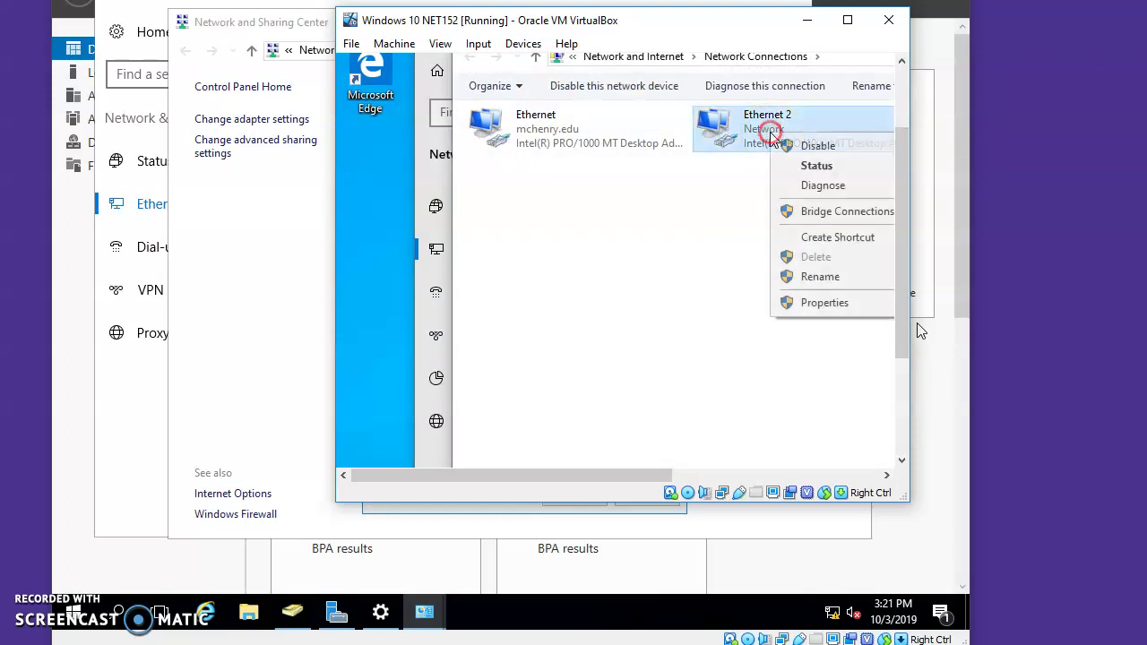
left_click(831, 305)
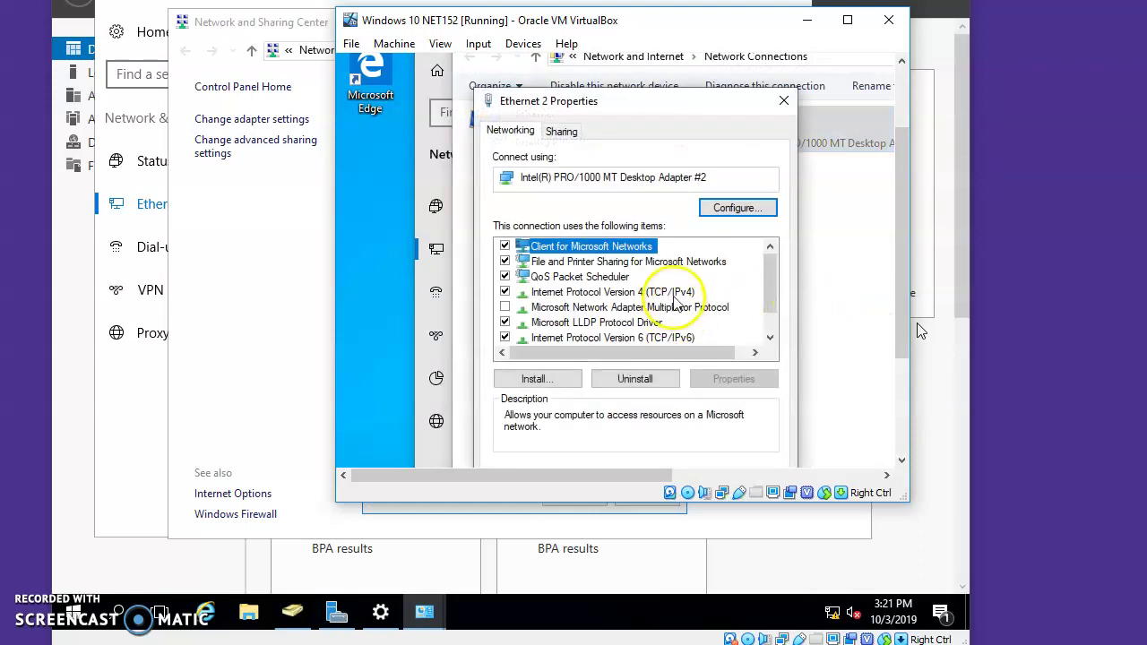
left_click(676, 293)
left_click(729, 379)
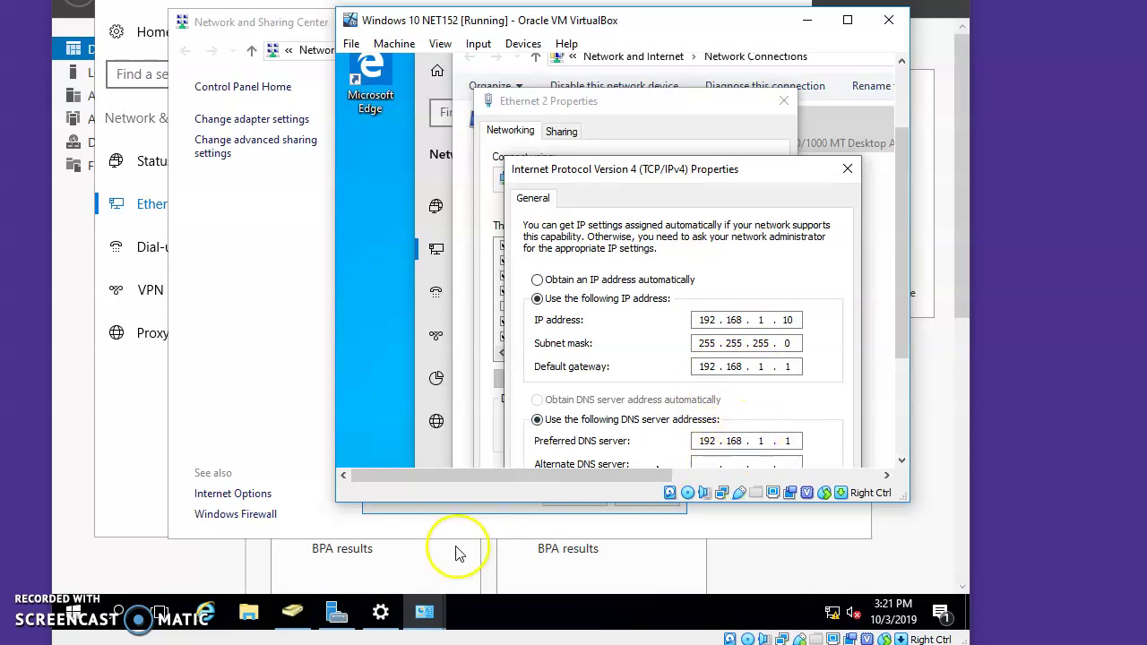
left_click(846, 170)
left_click(783, 102)
left_click(889, 23)
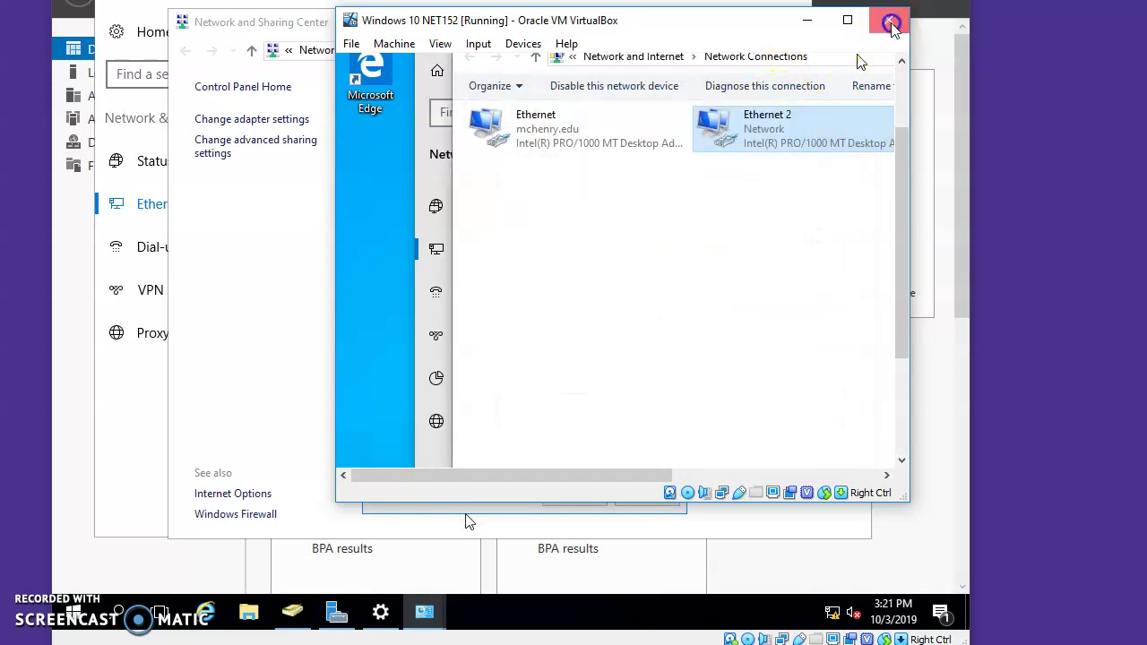
left_click(645, 312)
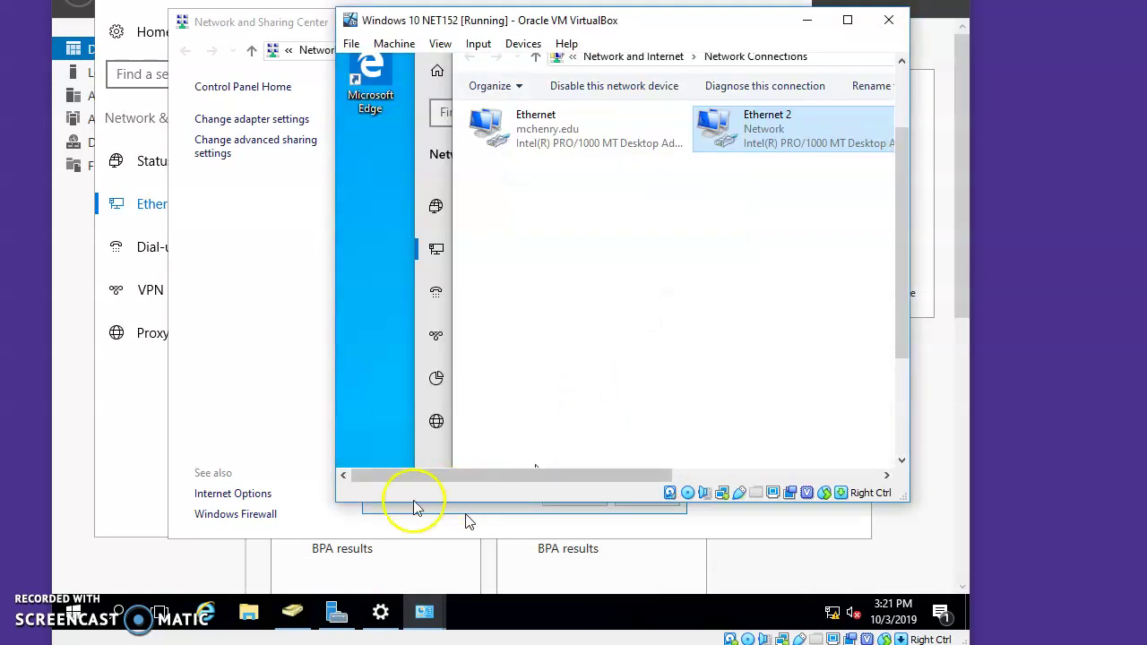
From a guest Command Prompt, ping 192.168.1.1 for 4/4 replies, then return to the server window
left_click_drag(901, 278, 887, 377)
left_click(511, 445)
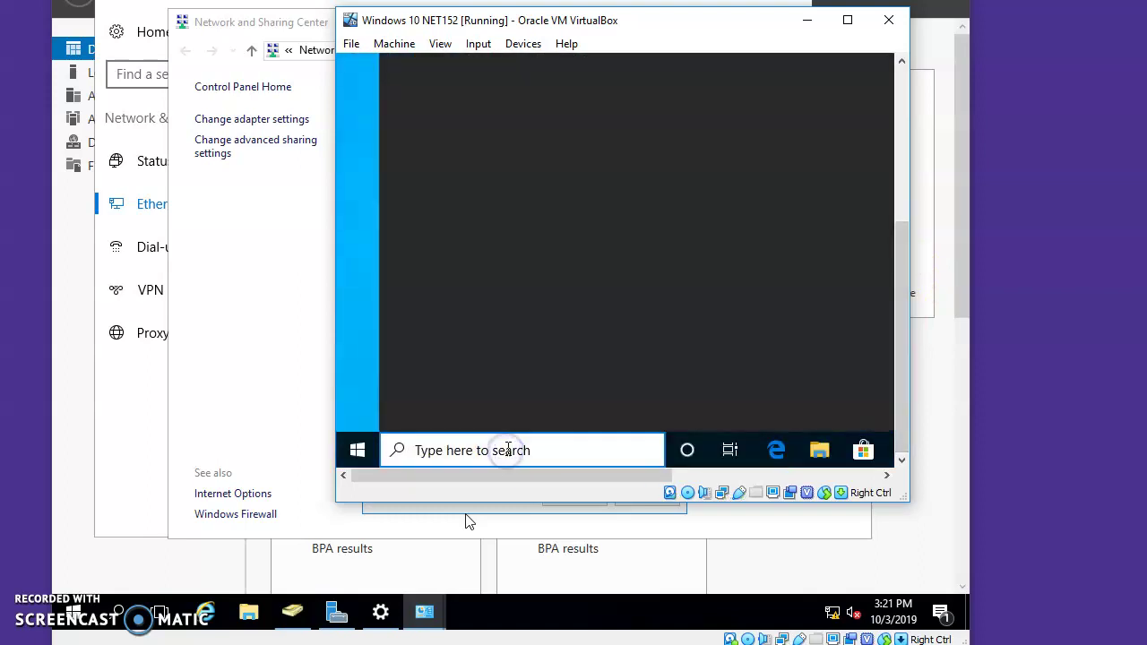
type("cmd")
key("Return")
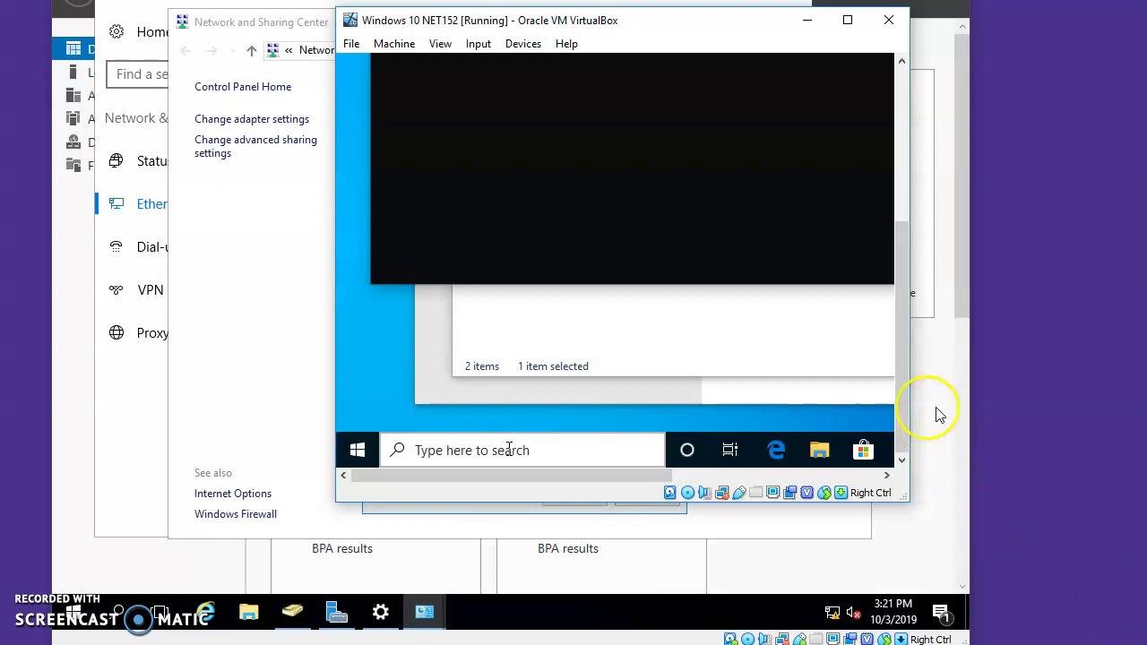
left_click_drag(901, 410, 887, 292)
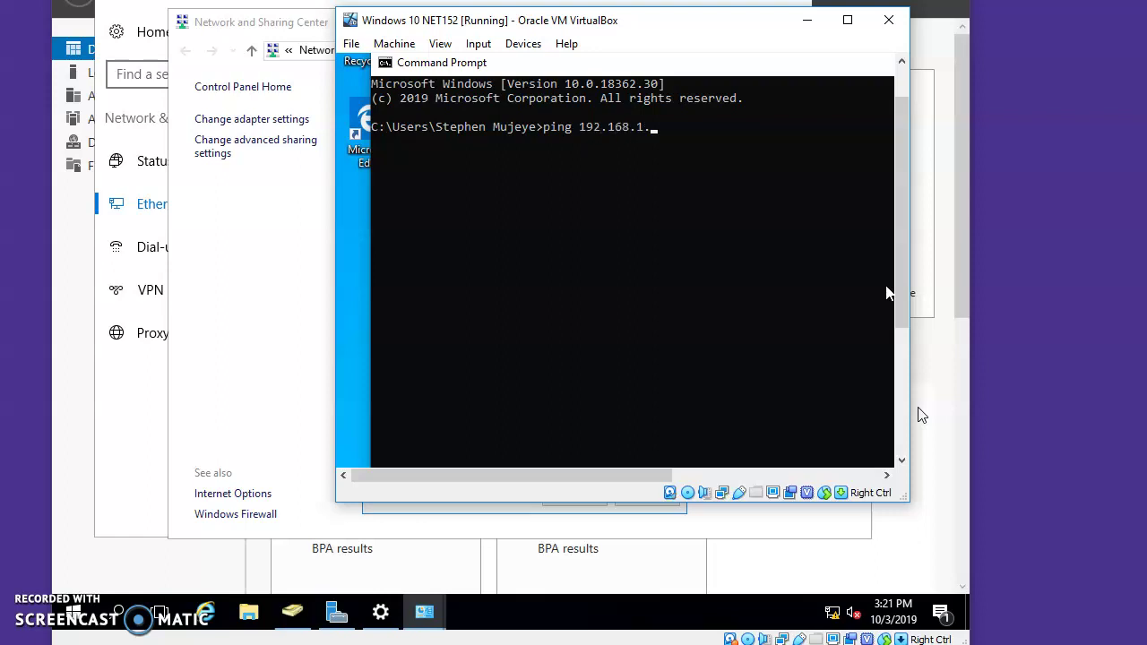
key("Return")
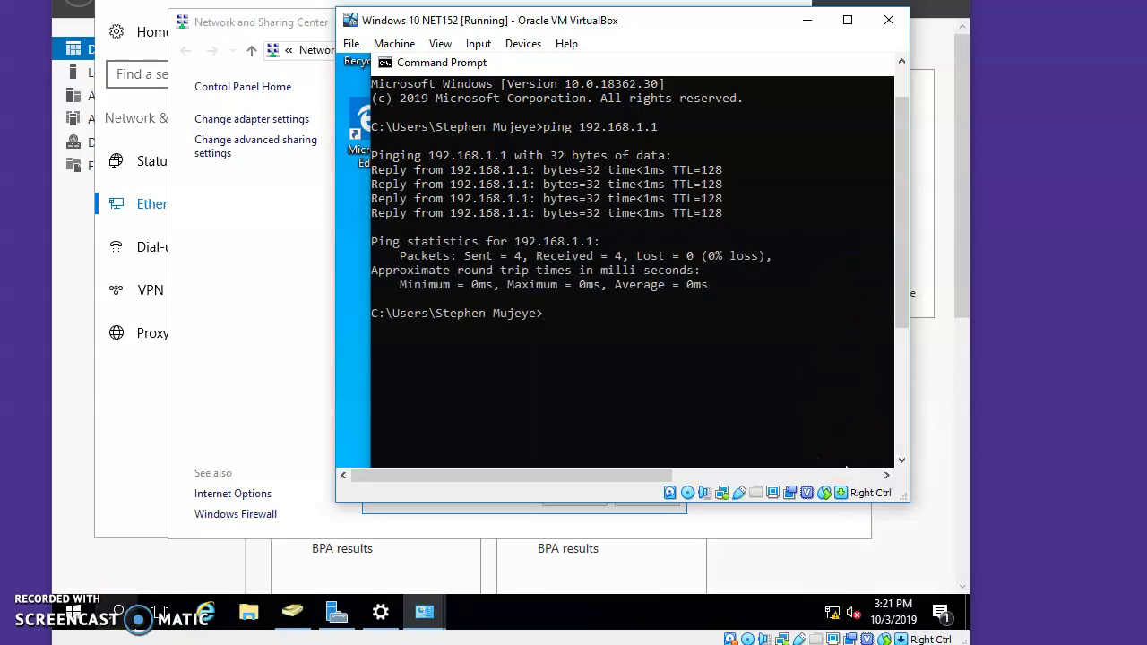
left_click(286, 565)
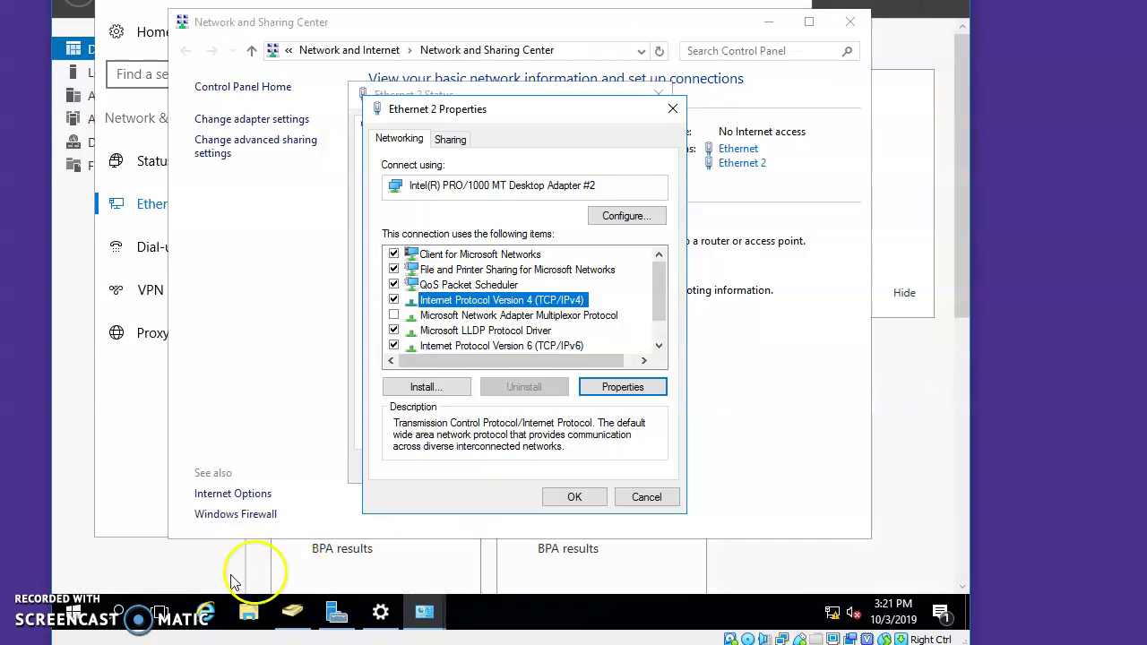
Ping 192.168.1.10 from a server Command Prompt (4/4 replies, 0% loss) and close the prompt
left_click(125, 615)
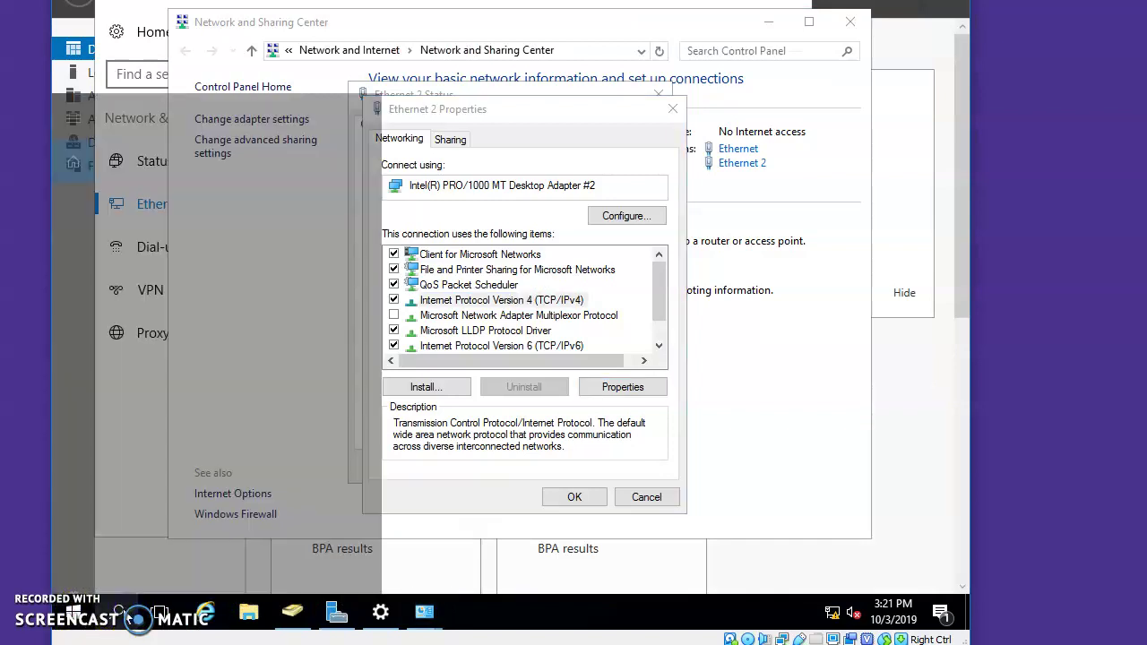
type("cmd")
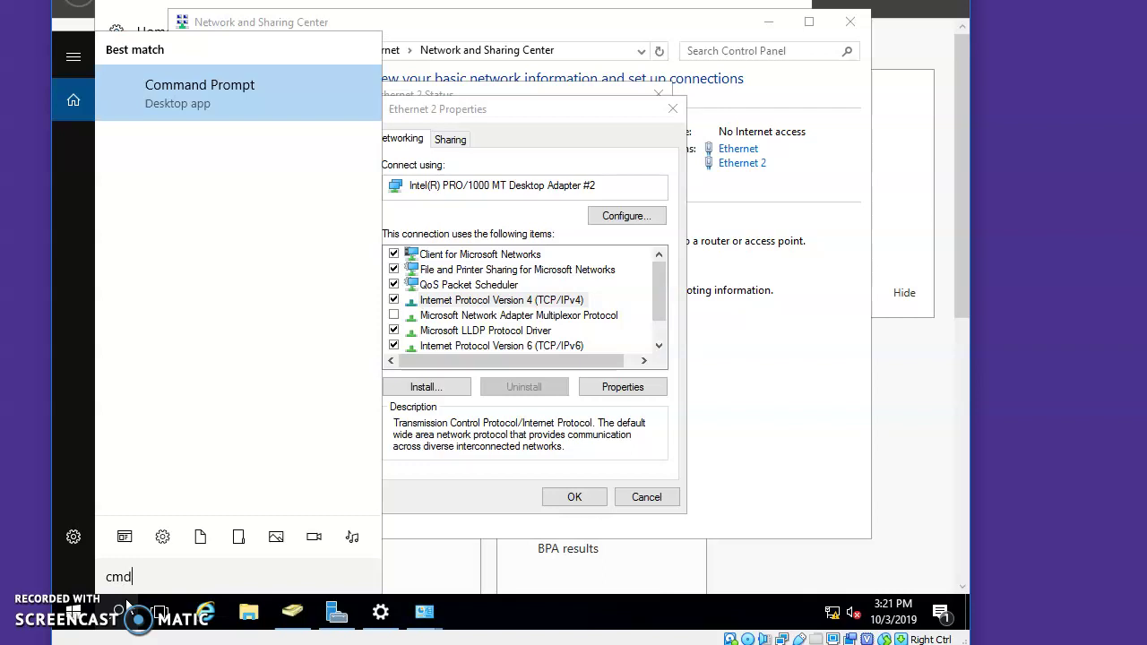
key("Return")
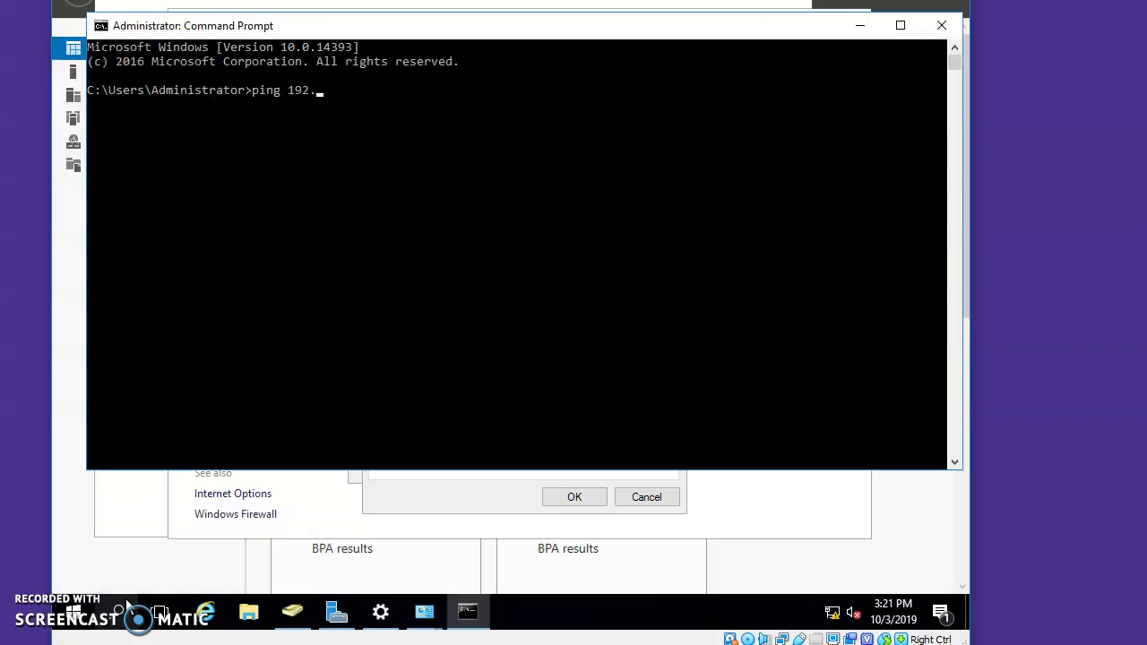
key("Return")
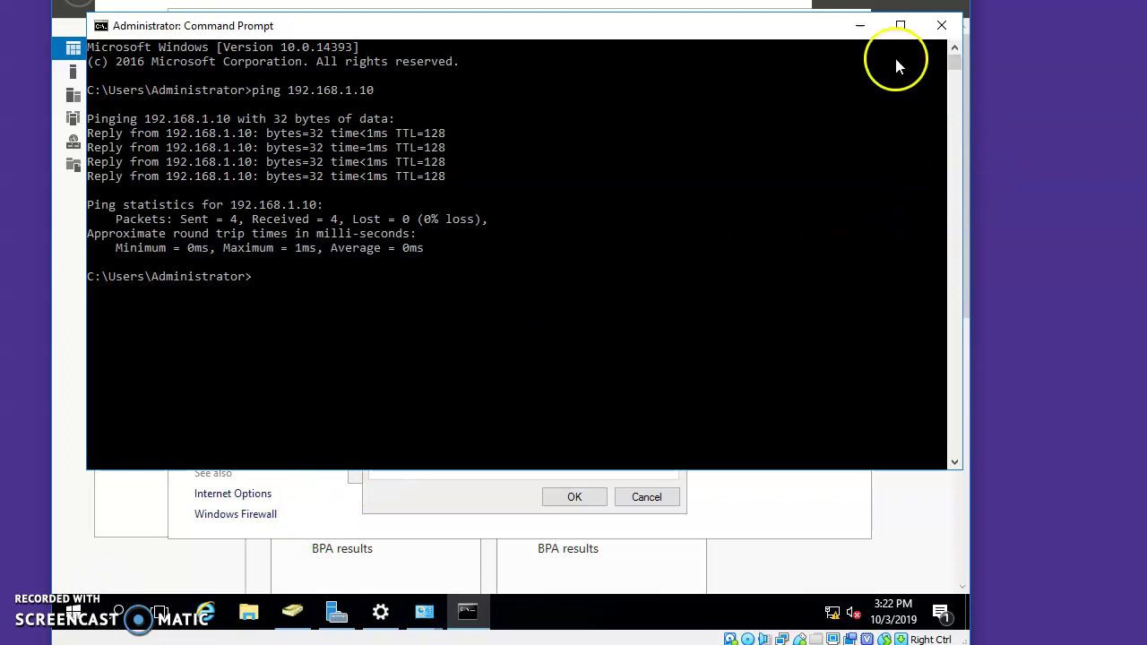
left_click(940, 25)
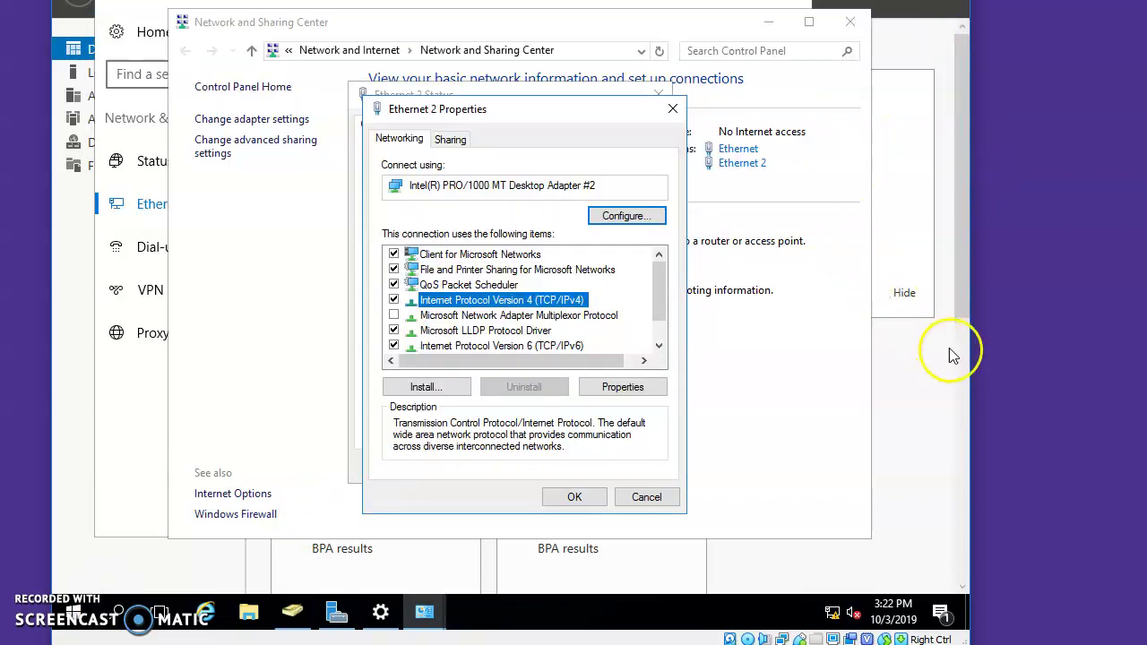
Cancel the Ethernet 2 dialogs and close Network and Sharing Center and the Settings window
left_click(645, 498)
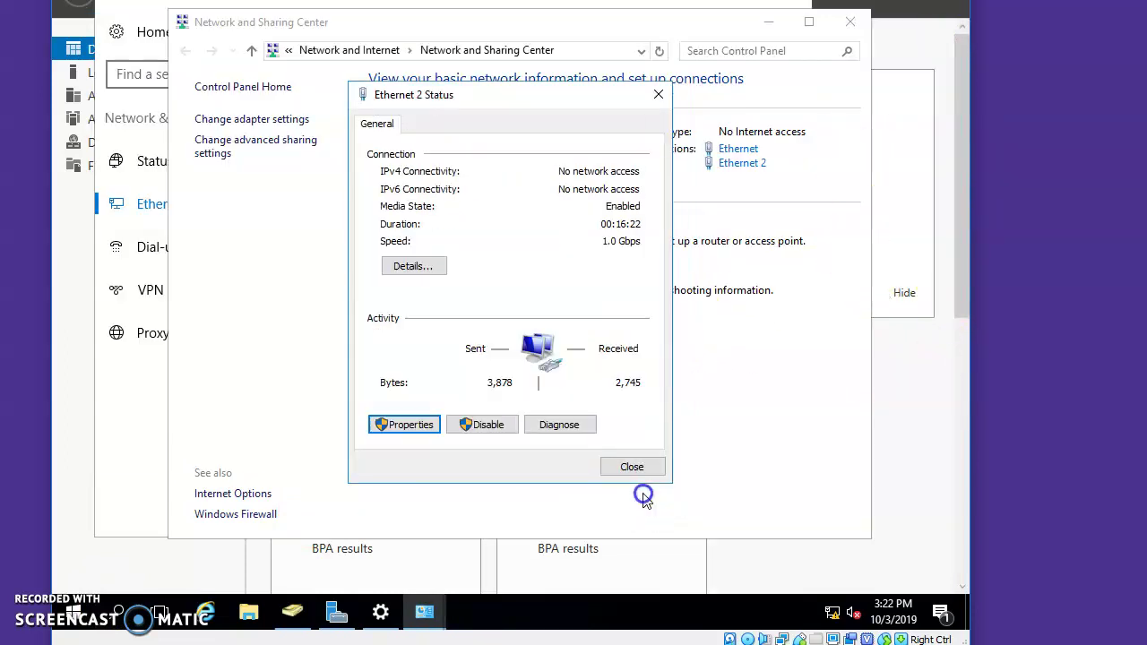
left_click(646, 467)
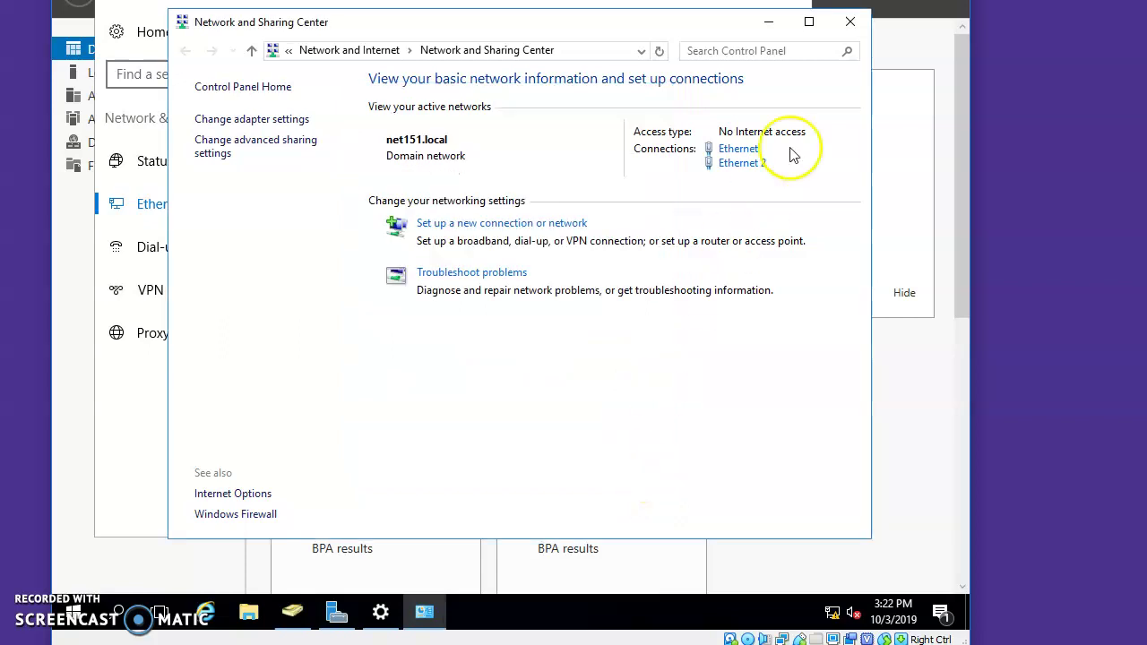
left_click(849, 22)
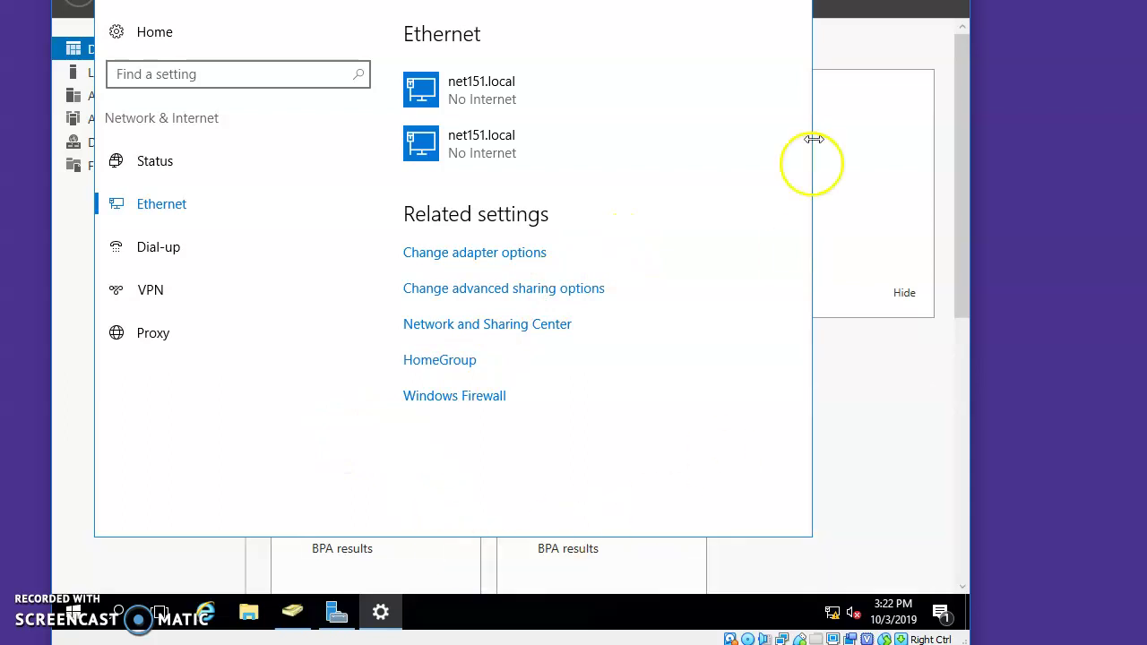
left_click(804, 6)
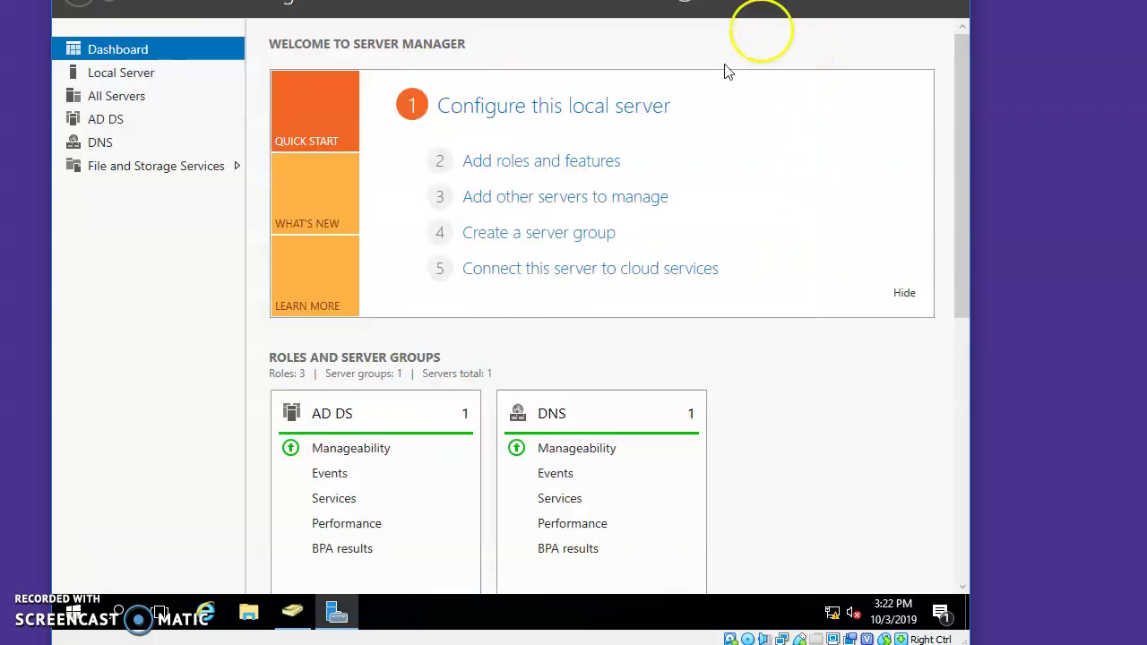
Launch Active Directory Users and Computers from Windows Administrative Tools
left_click(73, 614)
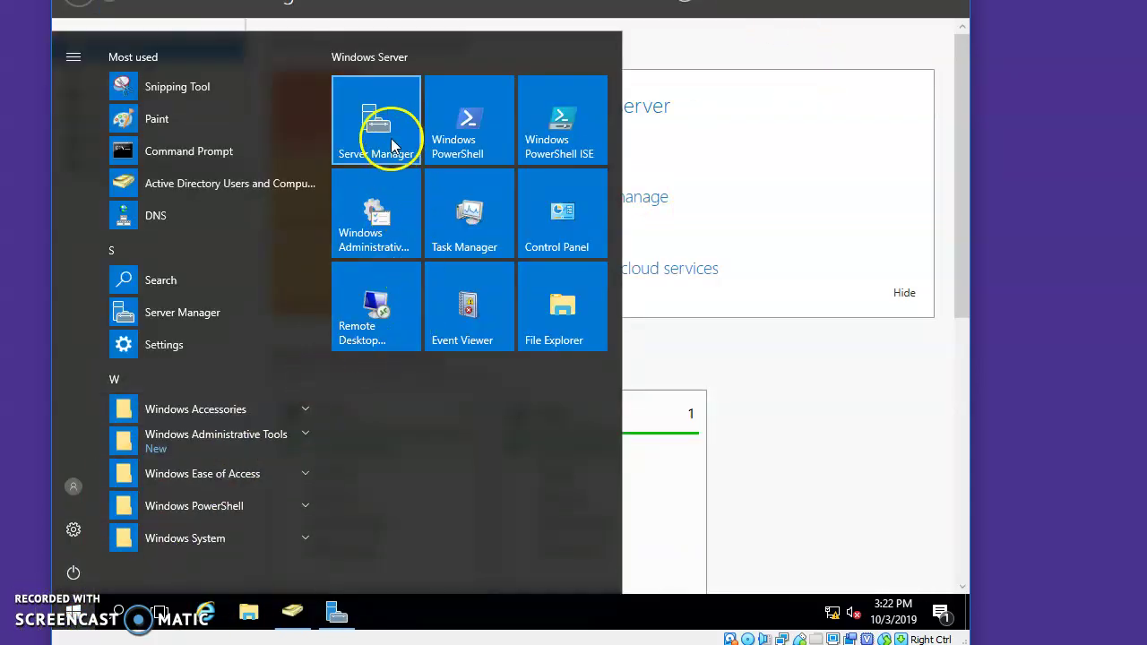
left_click(369, 213)
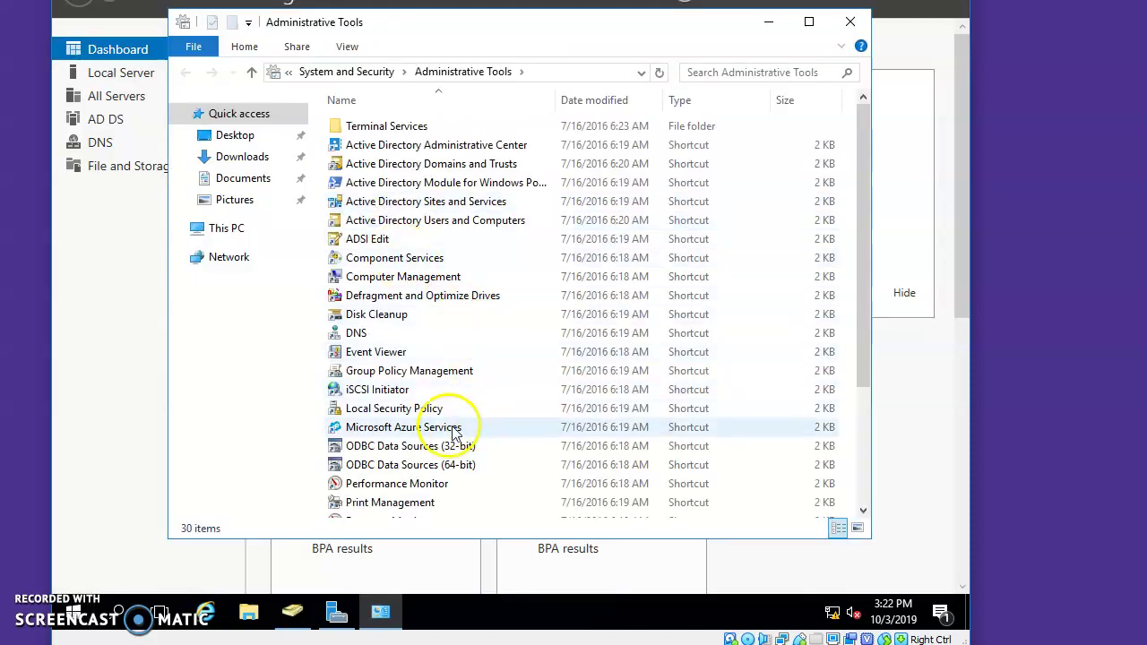
left_click(428, 224)
double_click(428, 225)
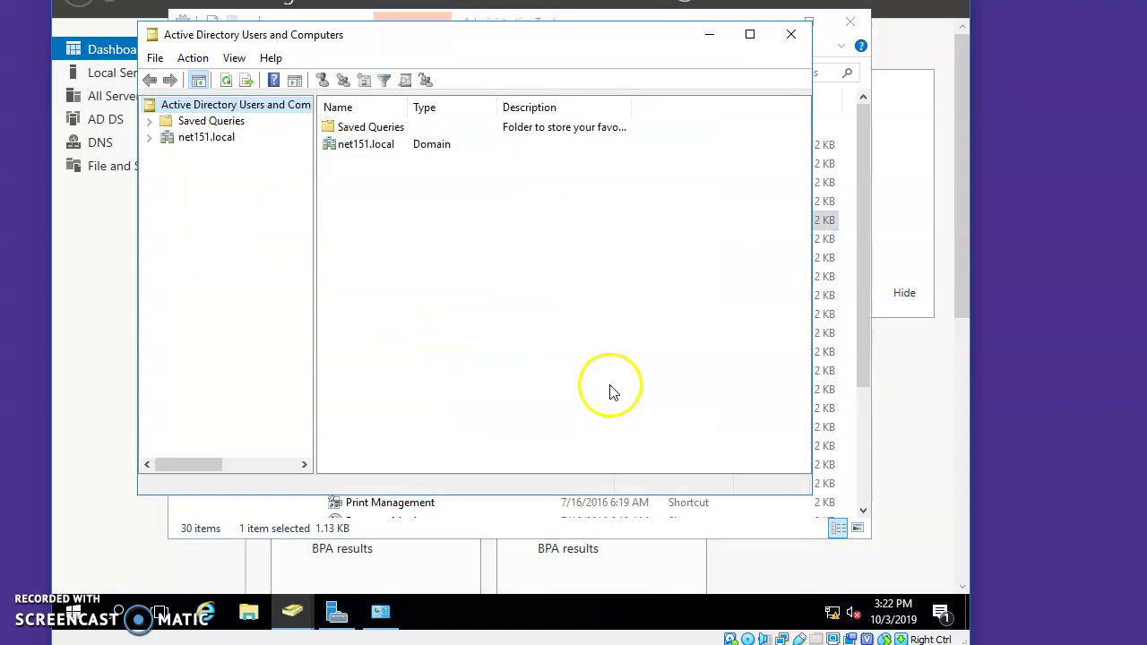
Expand net151.local and open the Users container to list its accounts and security groups
left_click(172, 141)
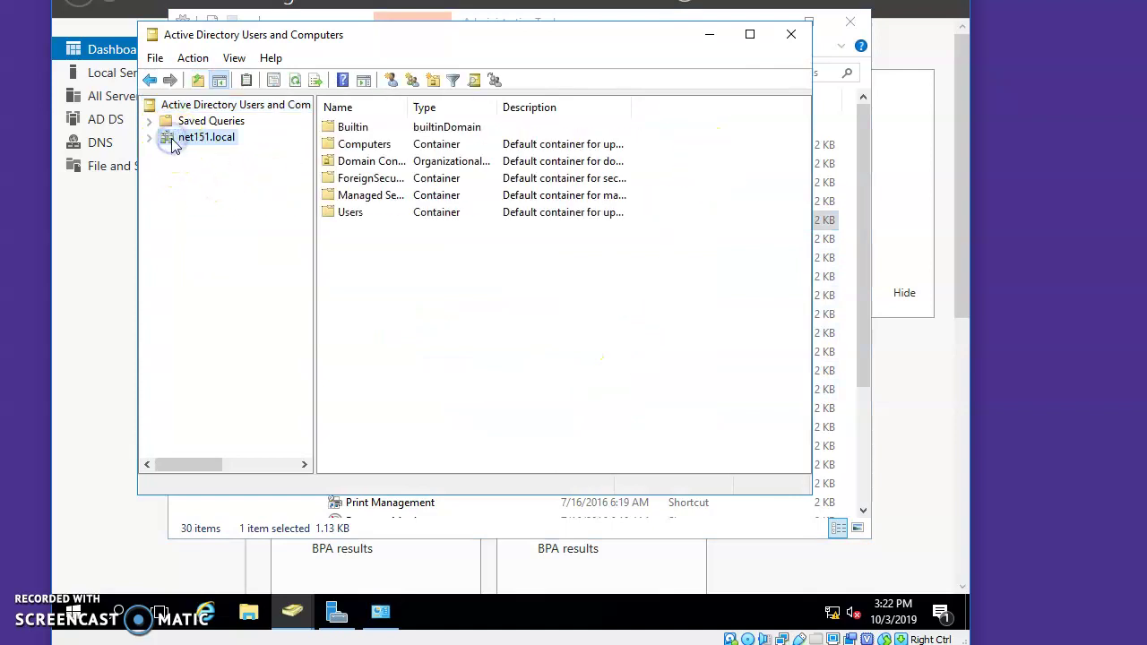
left_click(349, 212)
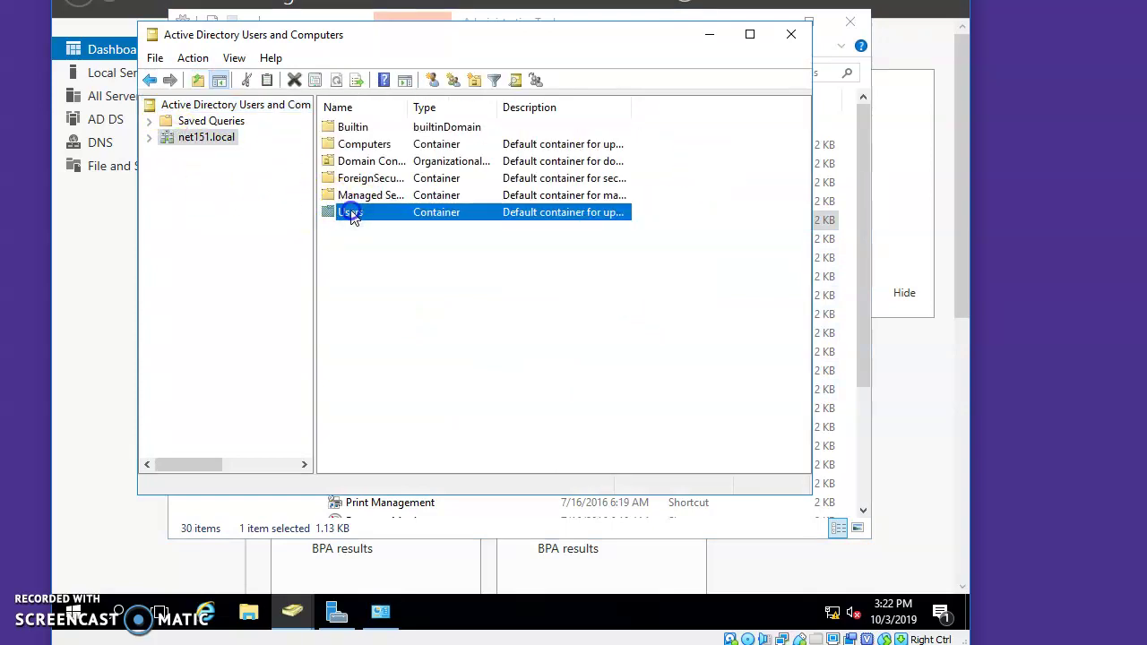
double_click(352, 214)
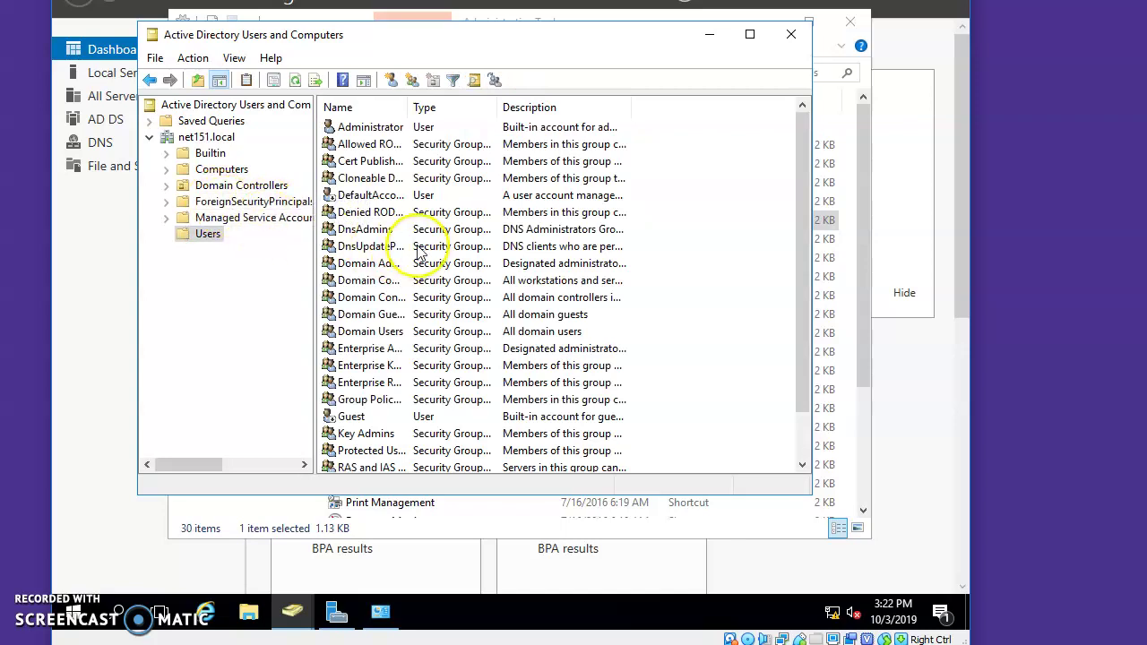
scroll(466, 274, "down", 1)
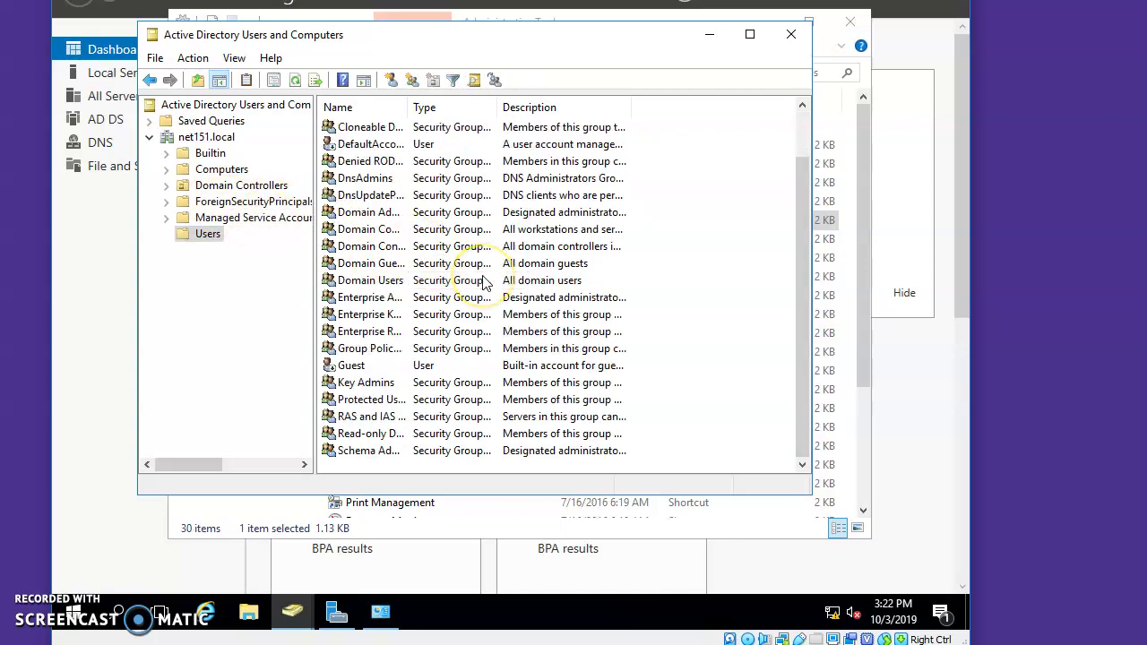
scroll(483, 283, "up", 1)
Start a new user in net151.local's Users container and enter the user's name and logon name
left_click(390, 80)
left_click(467, 291)
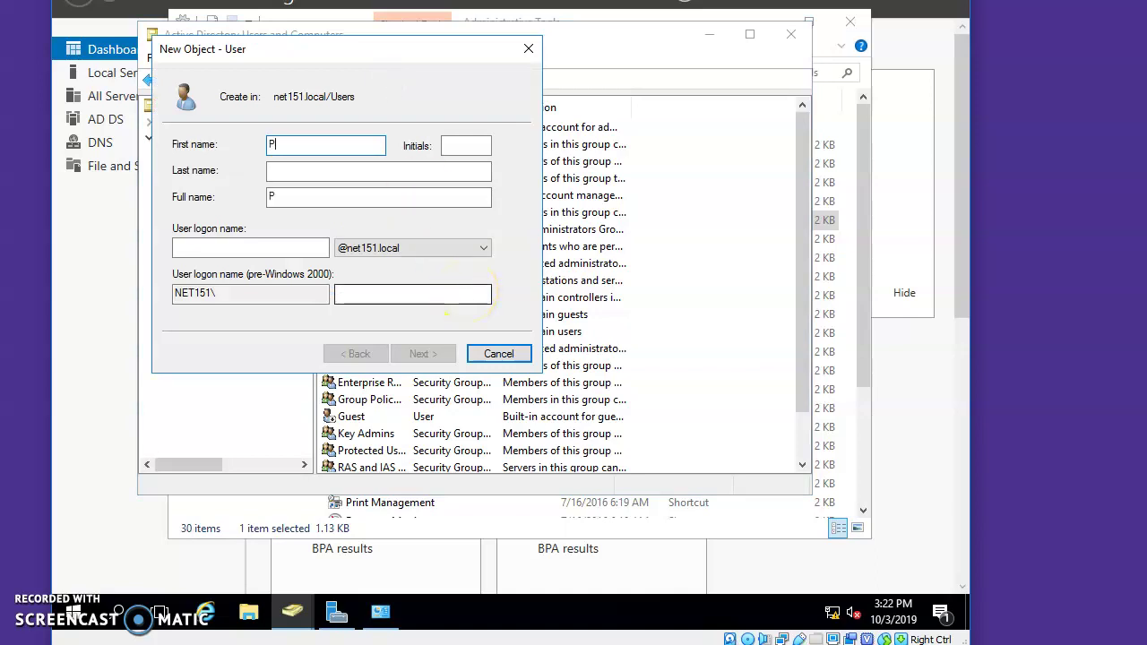
key("Tab")
key("Tab")
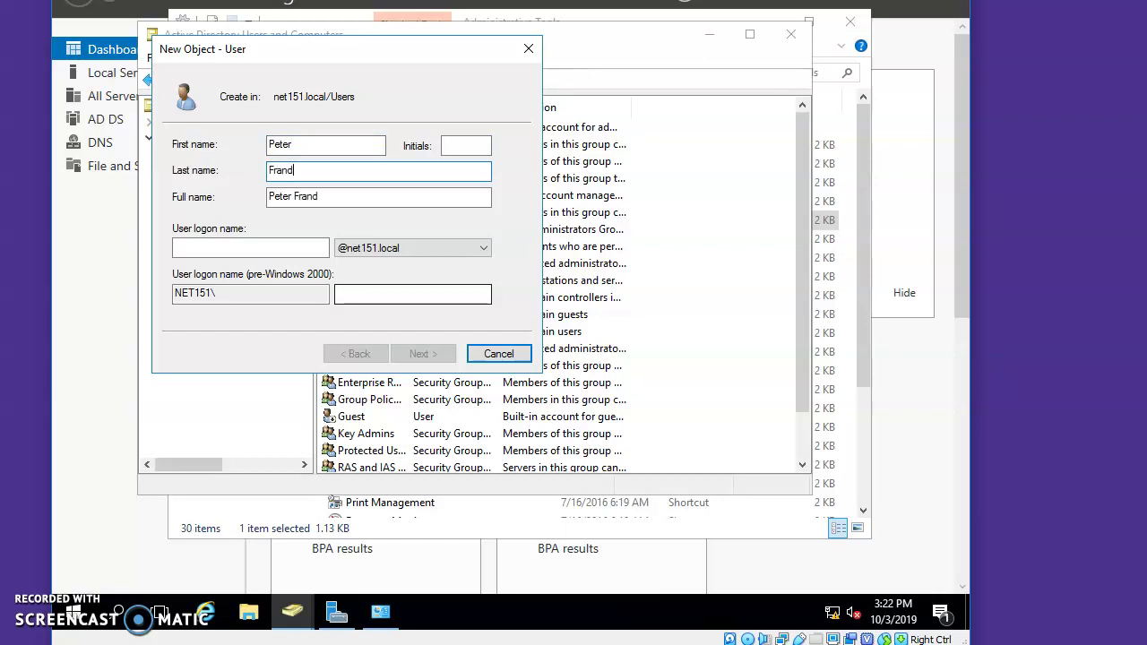
key("Tab")
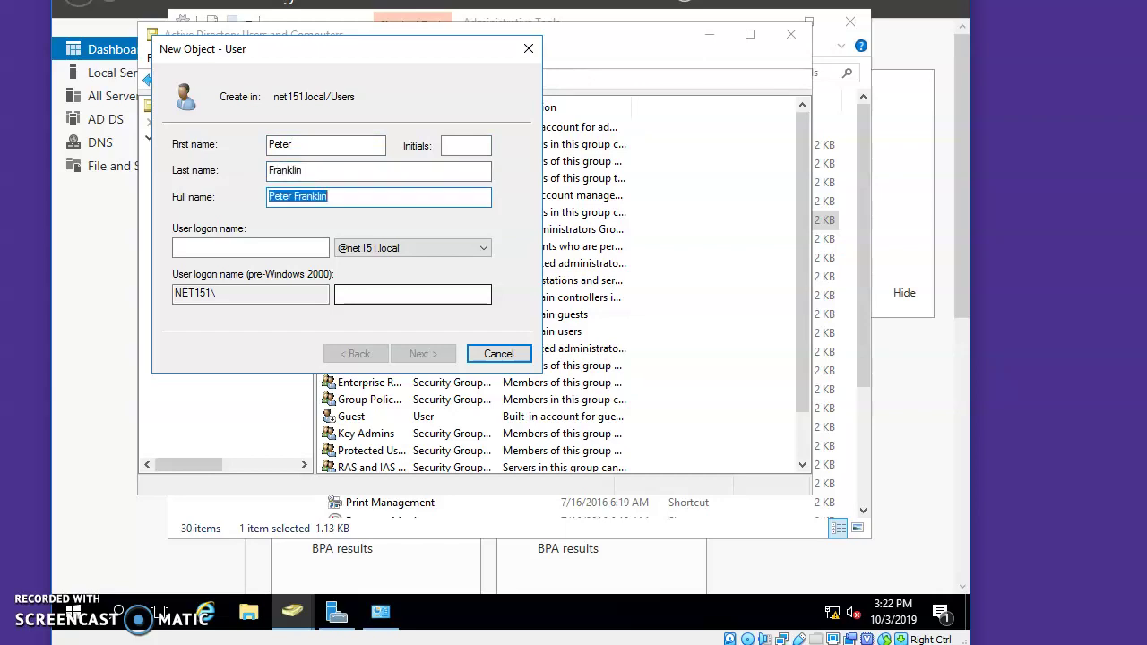
left_click(250, 247)
type("pfranklin")
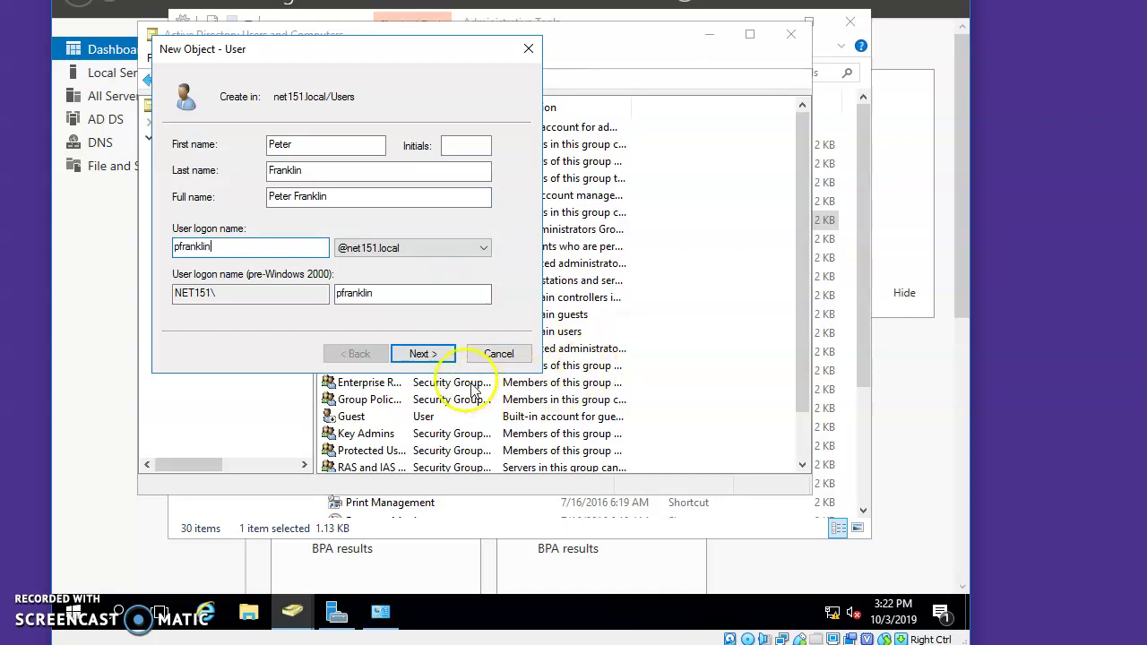
left_click(435, 356)
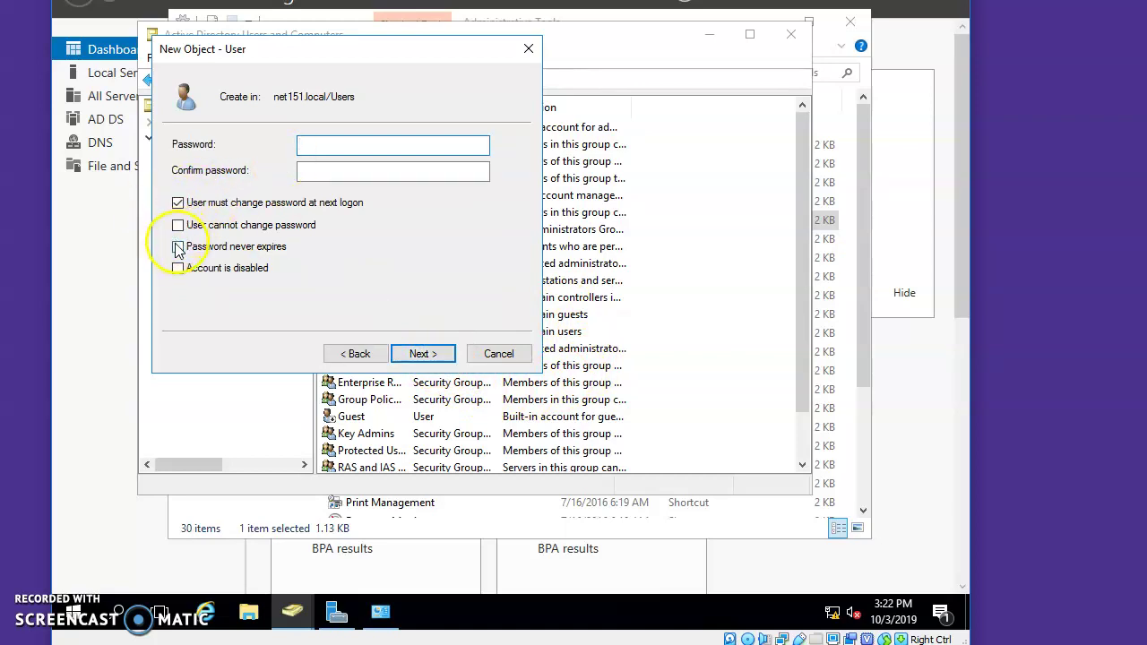
Give the user a never-expiring password with no change required at next logon, and finish
left_click(177, 202)
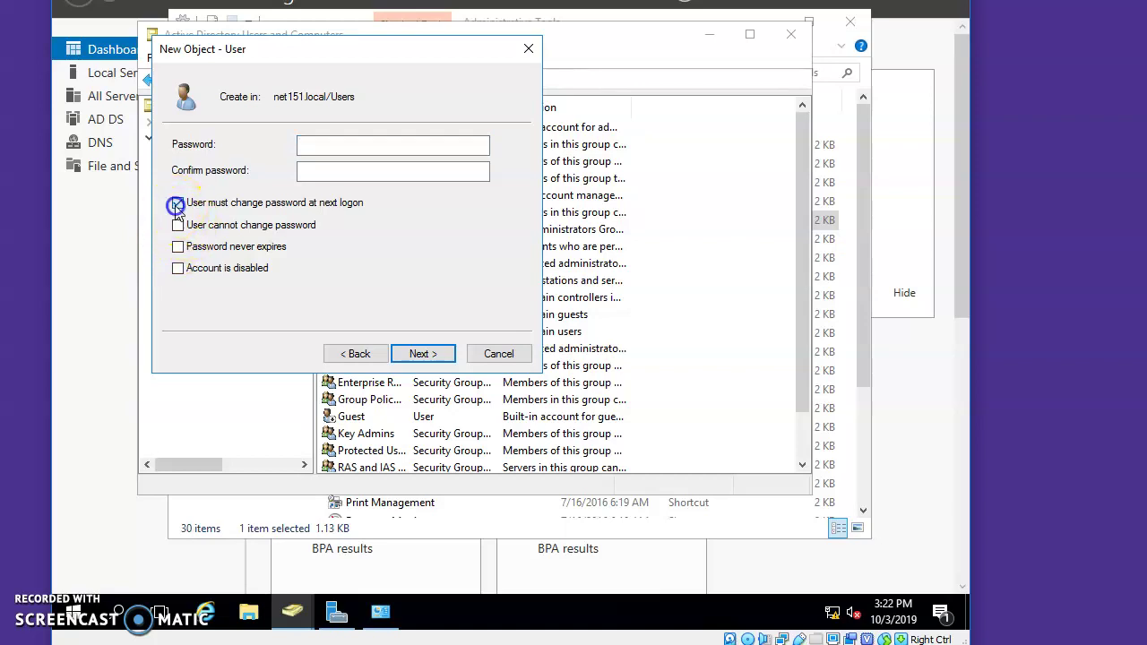
left_click(177, 246)
left_click(304, 171)
left_click(310, 146)
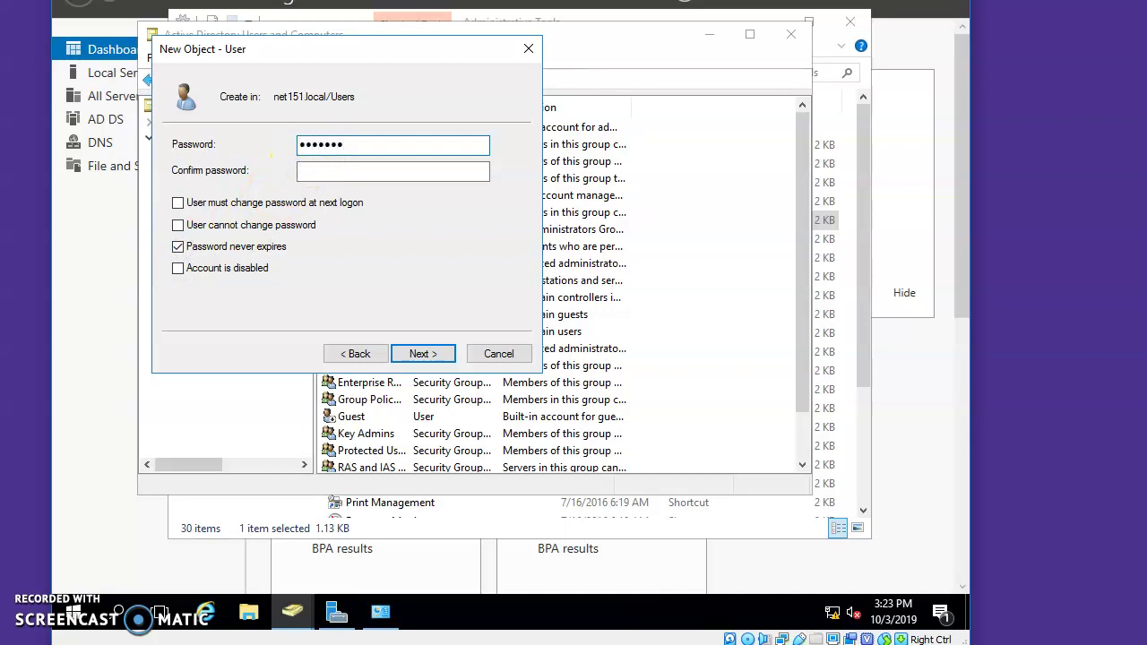
type("1")
key("Tab")
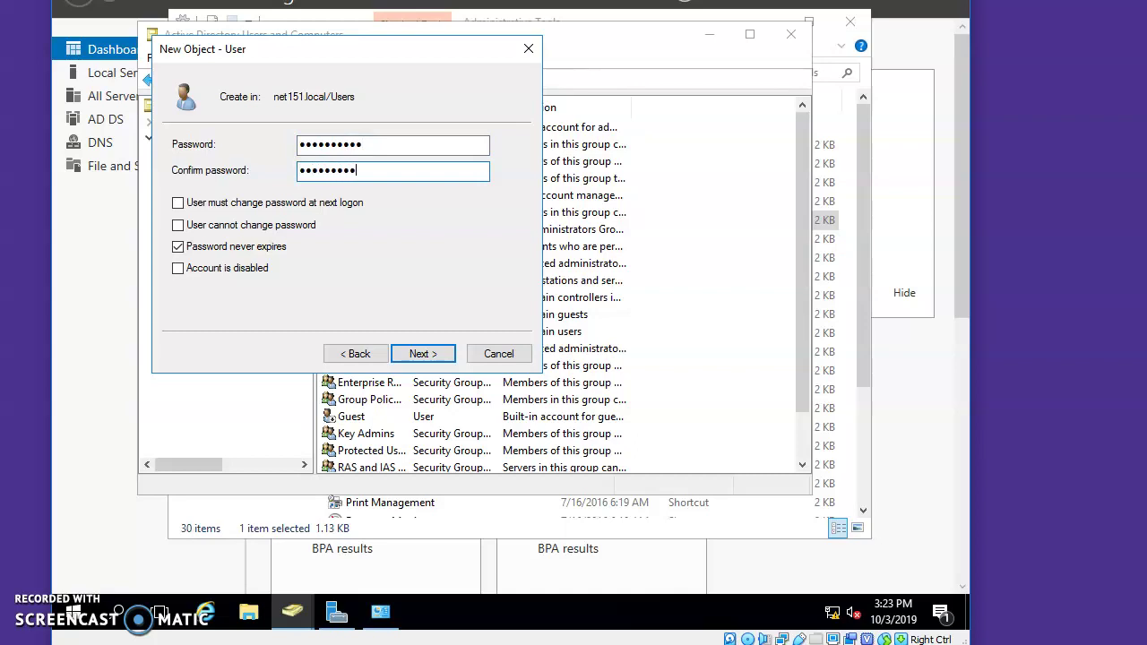
left_click(422, 353)
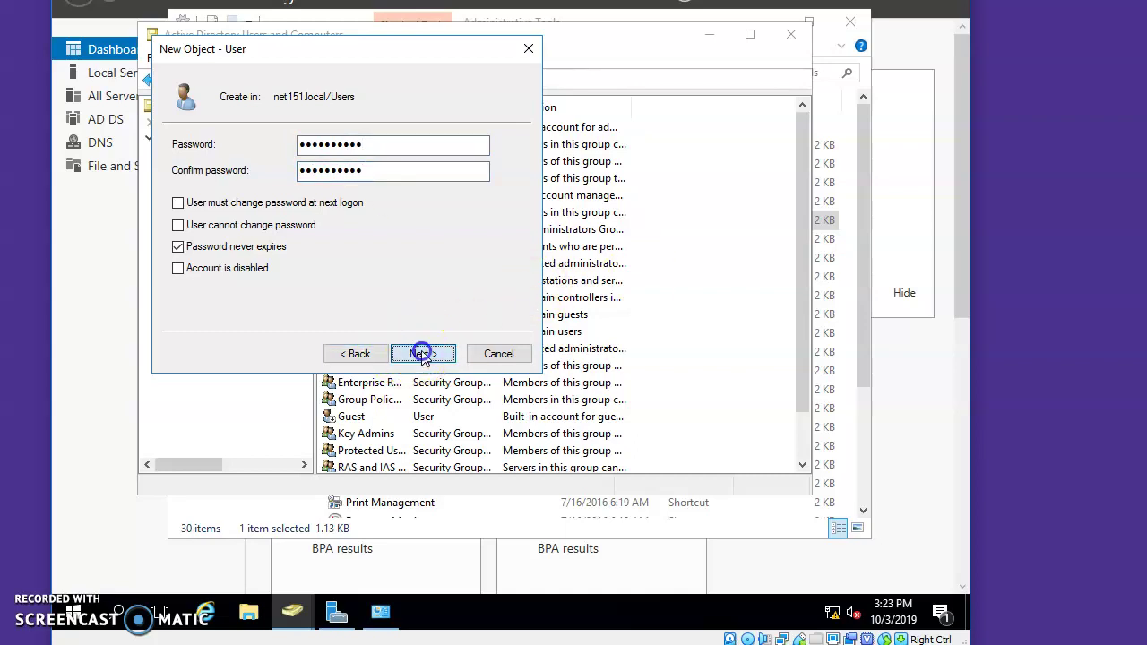
left_click(422, 352)
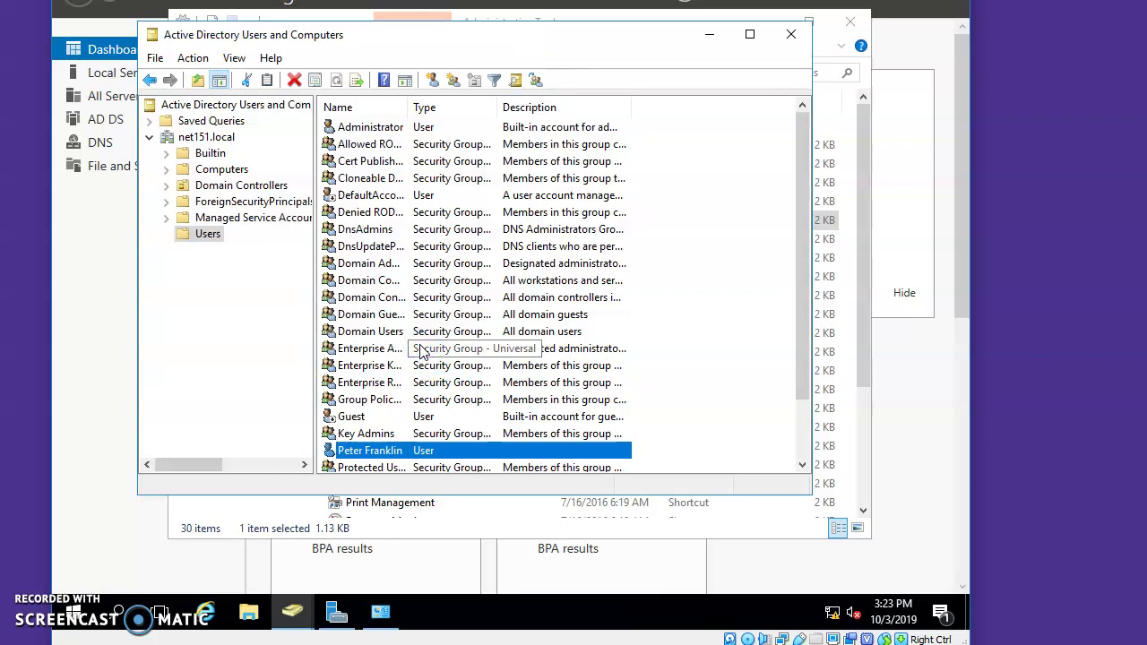
Add the new user to the Administrators group from its Member Of properties and apply the change
right_click(393, 452)
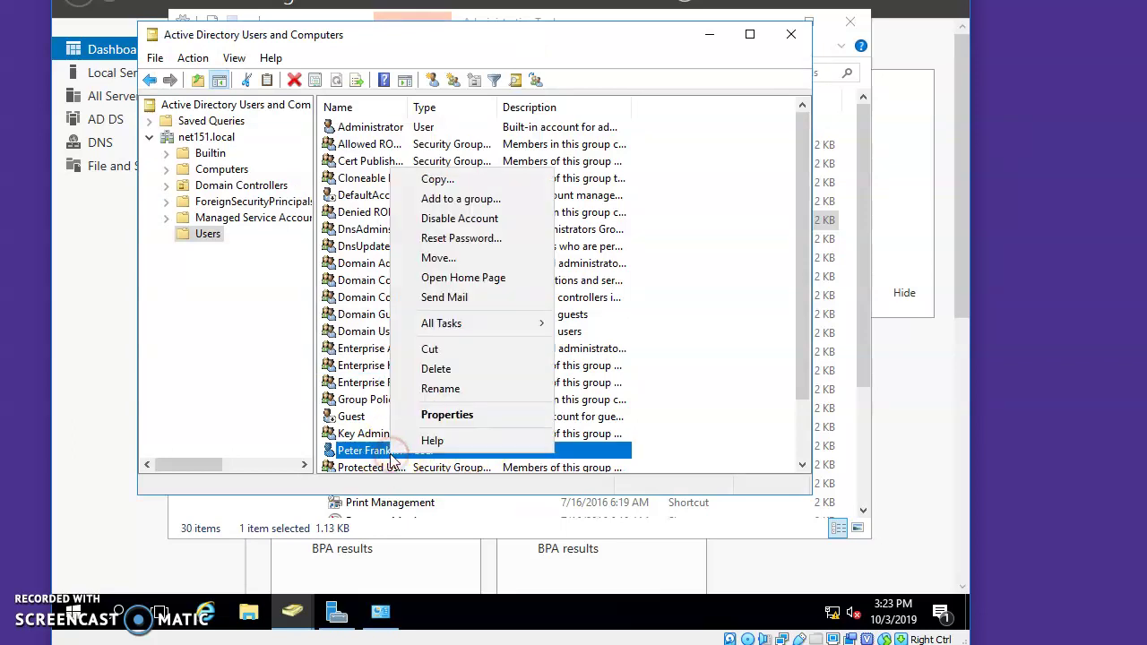
left_click(439, 414)
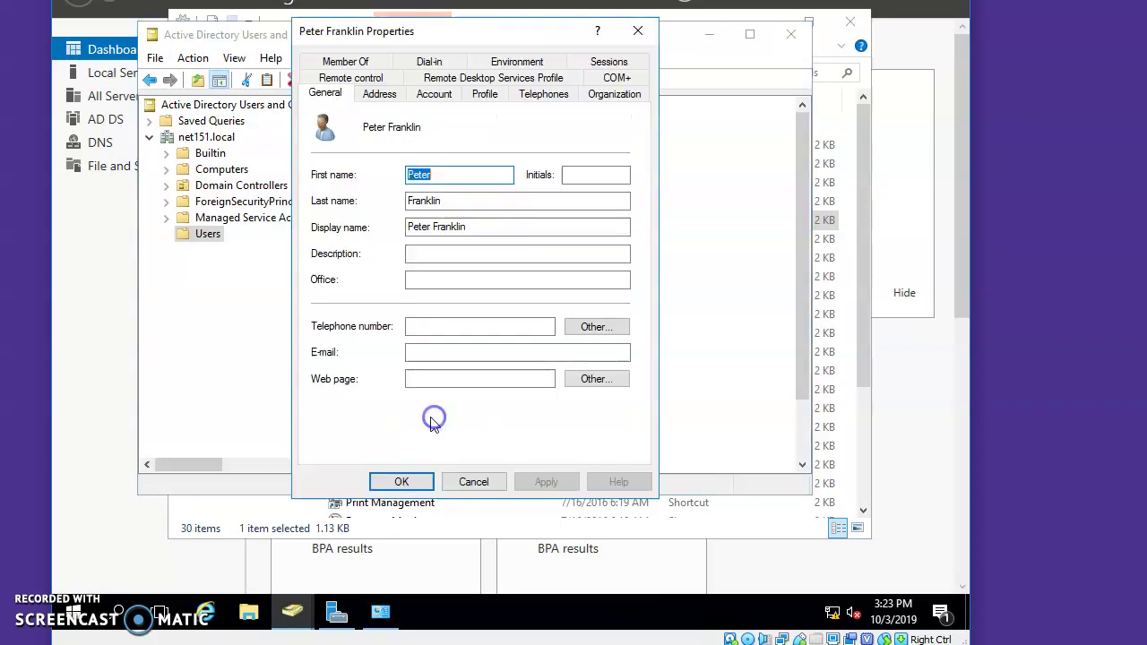
left_click(433, 94)
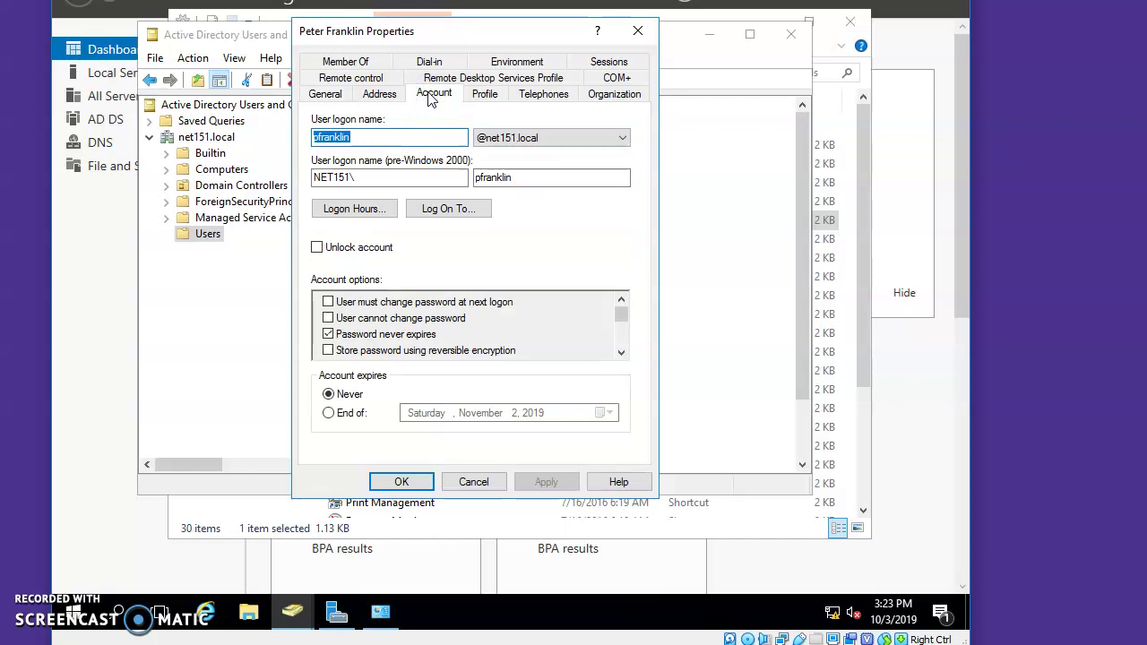
left_click(352, 63)
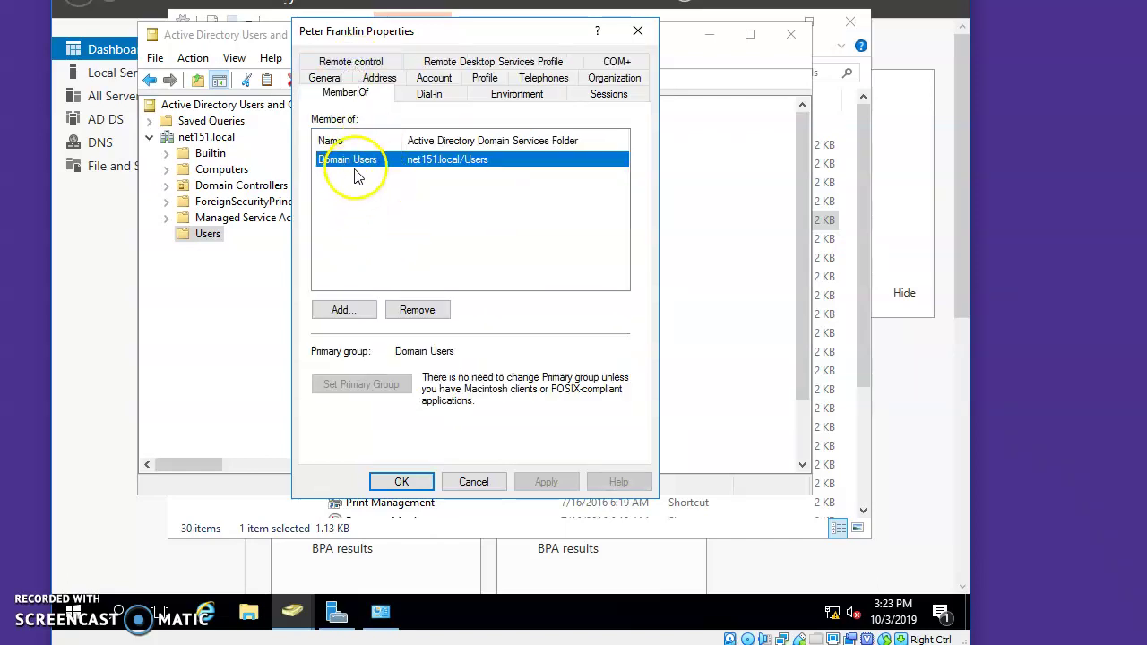
left_click(344, 309)
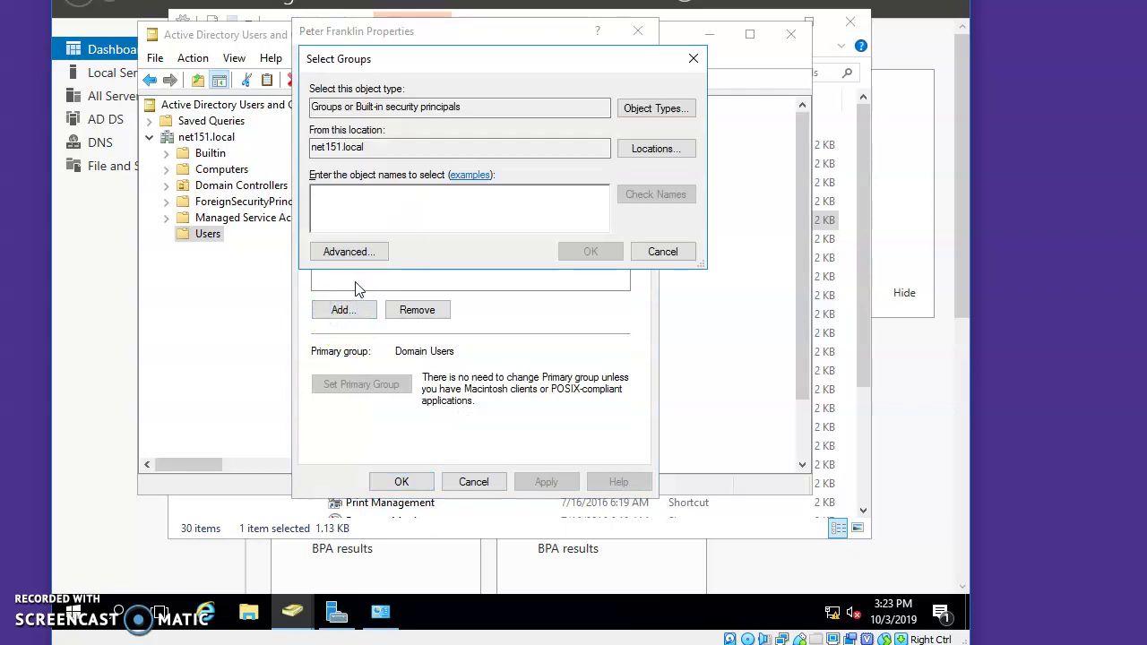
type("am")
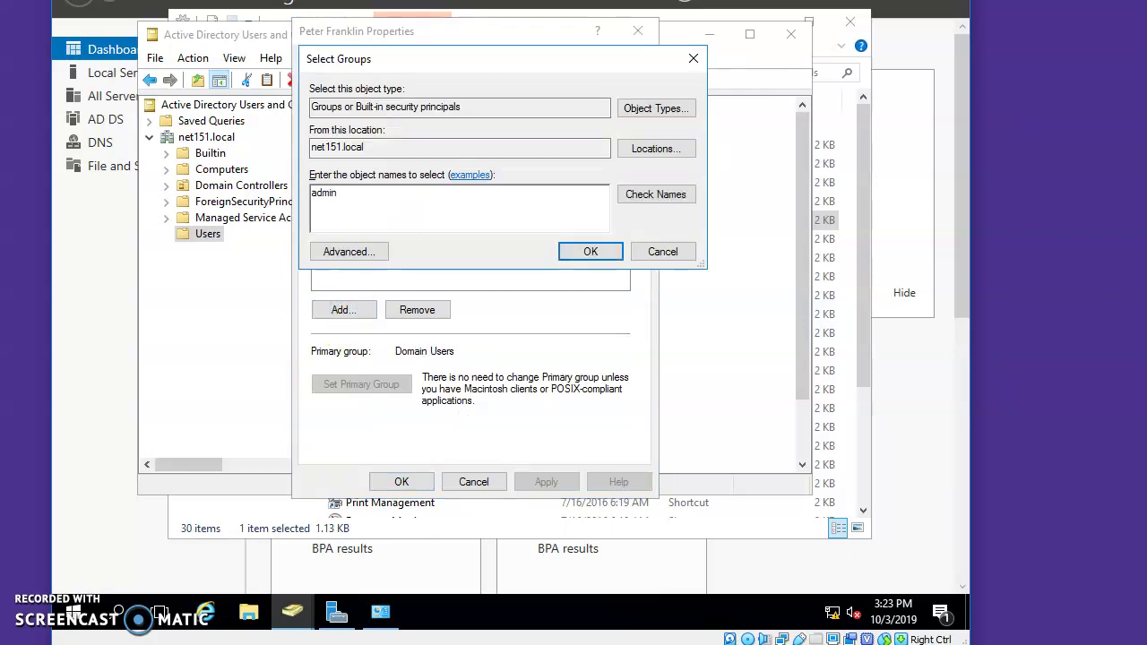
left_click(632, 193)
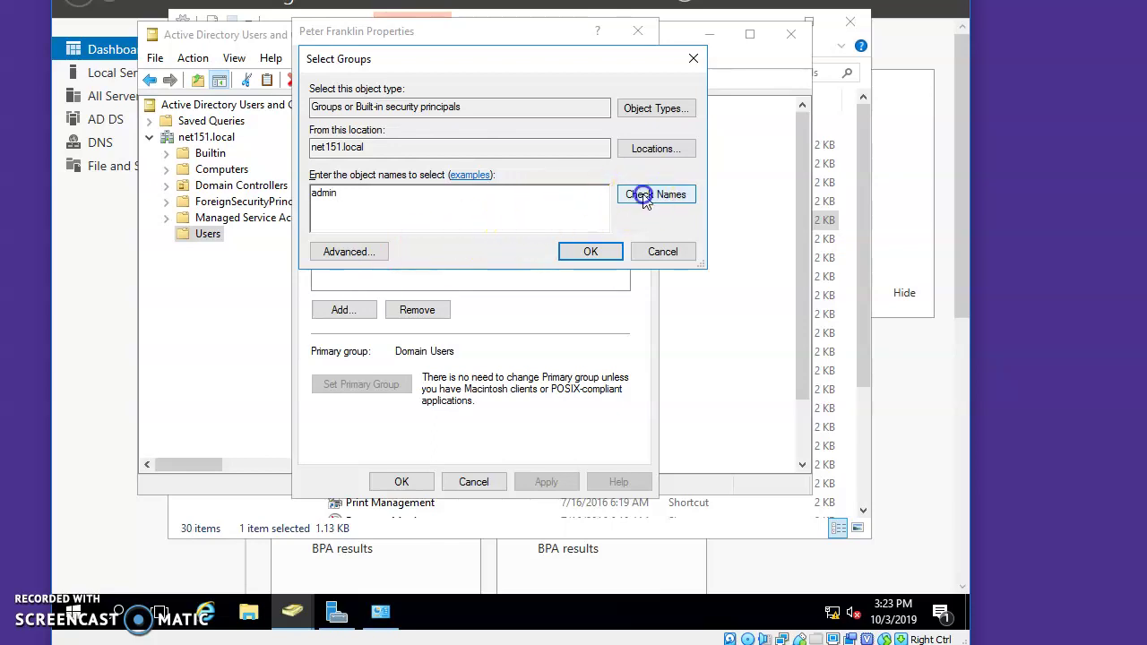
left_click(581, 252)
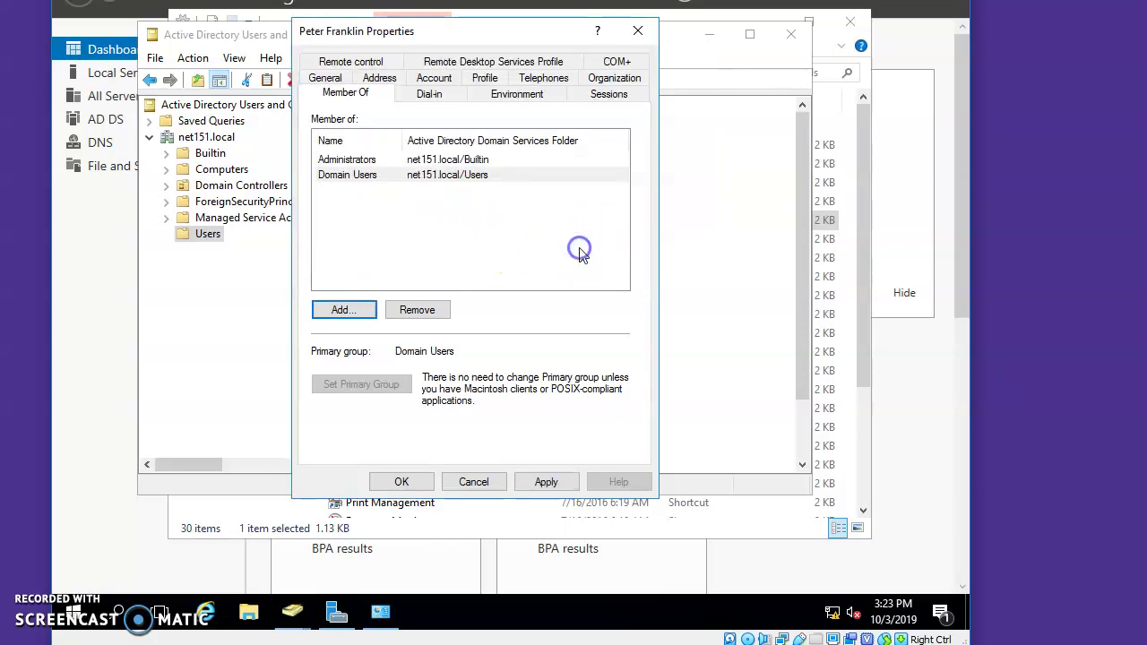
left_click(545, 481)
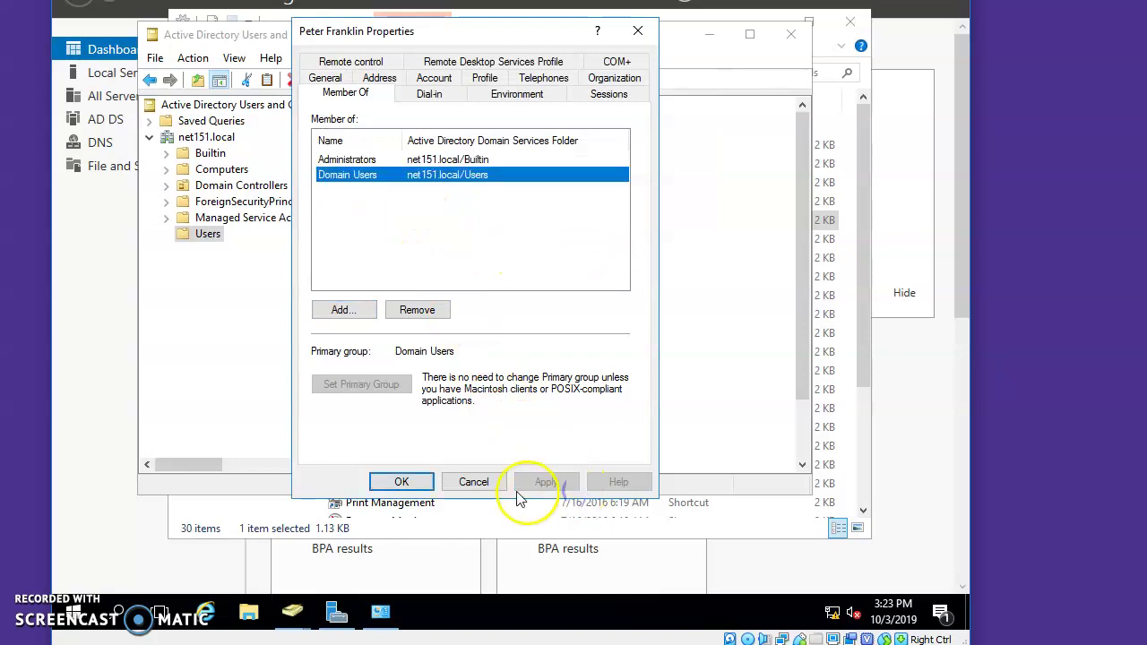
left_click(404, 481)
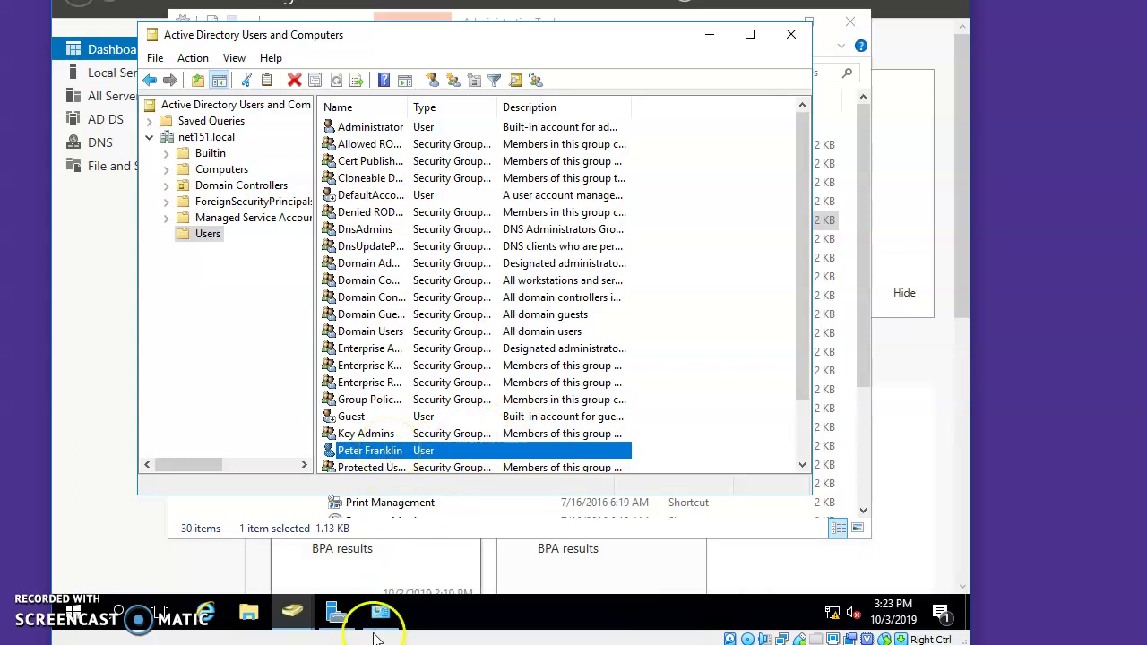
Bring the Windows 10 VM full-screen and close the leftover Command Prompt and network windows
mouse_move(336, 618)
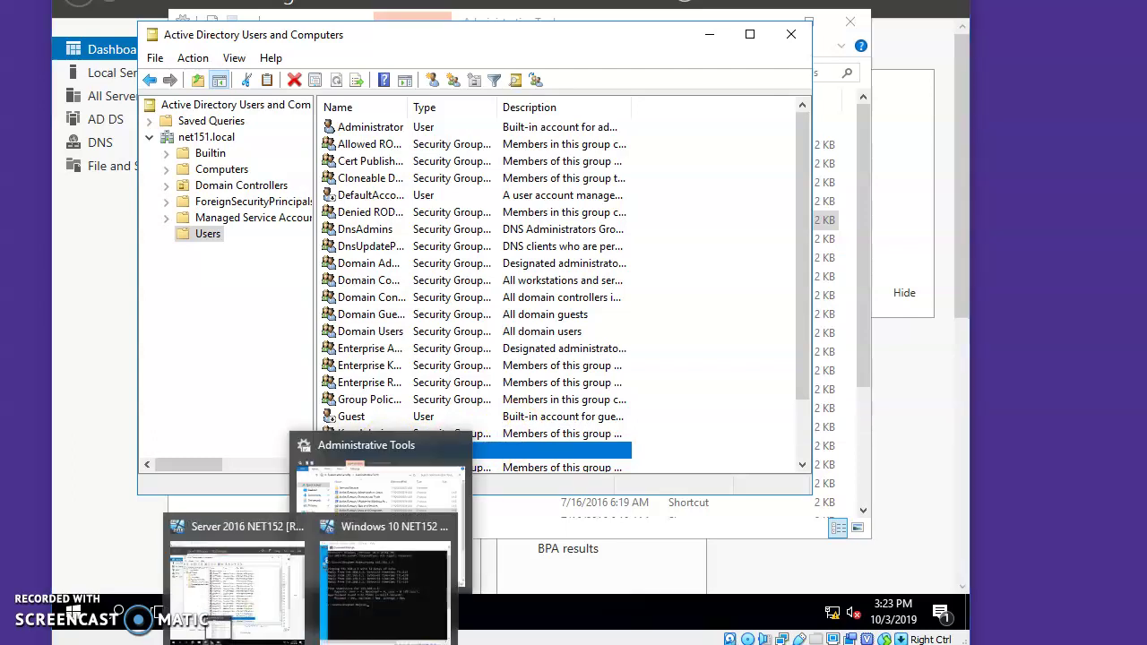
left_click(374, 563)
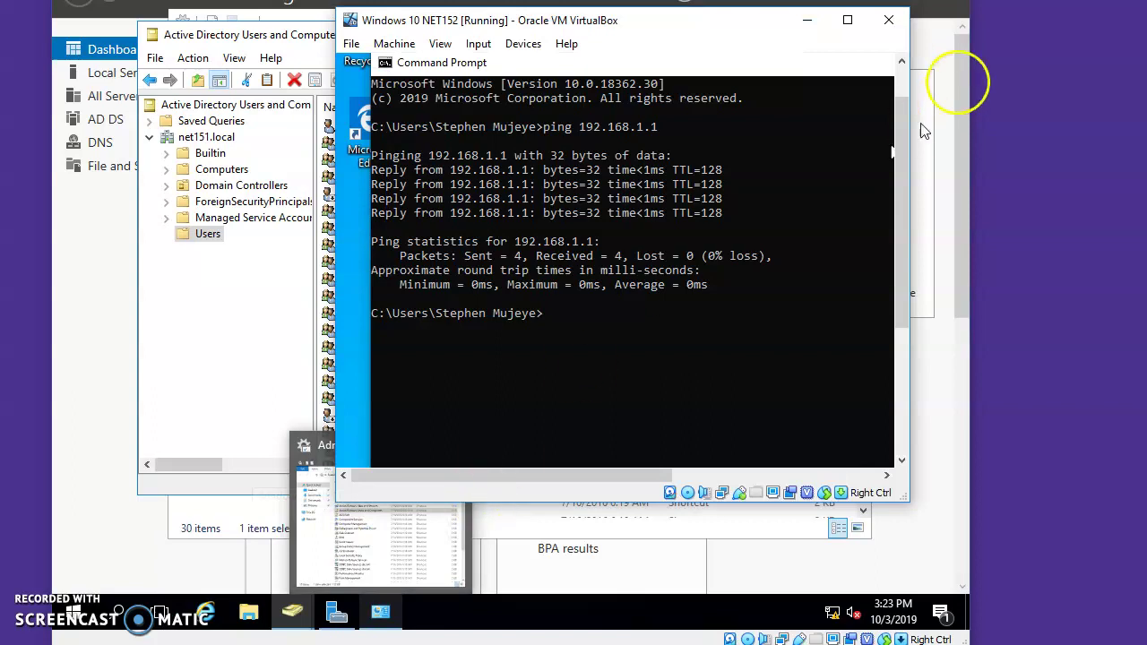
left_click(847, 21)
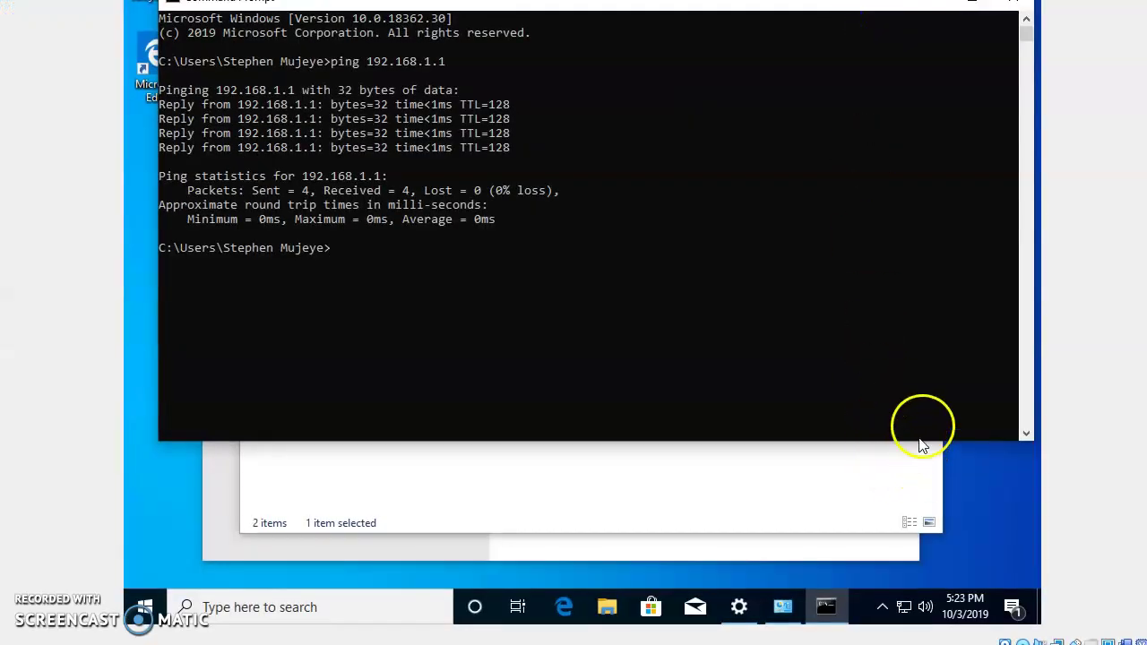
left_click(1013, 3)
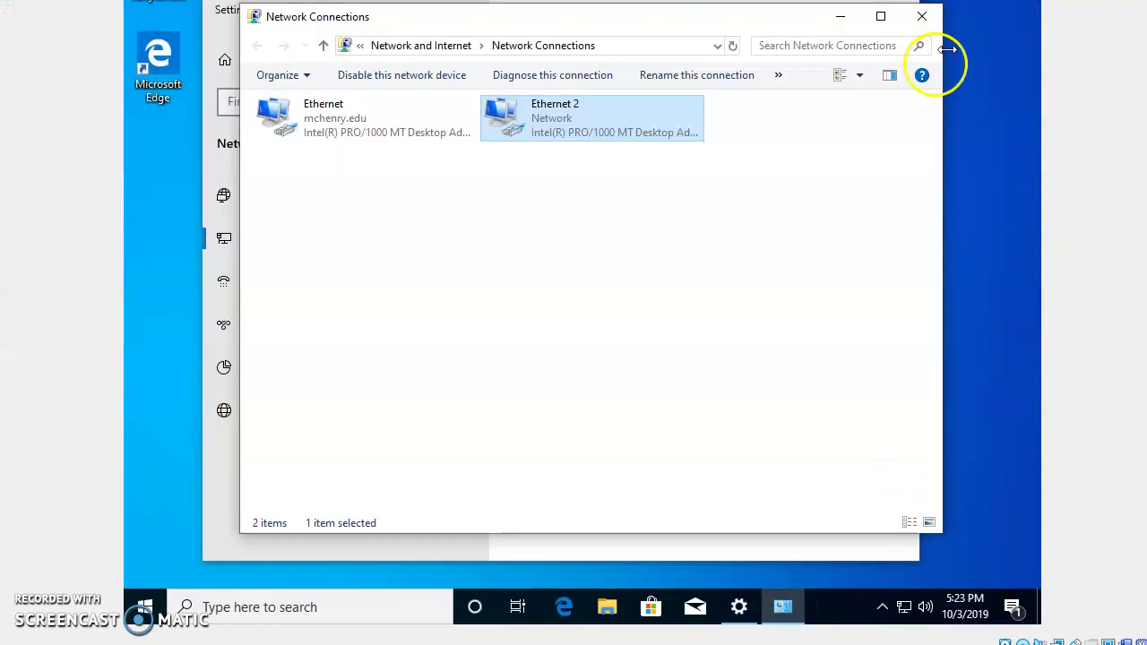
left_click(921, 15)
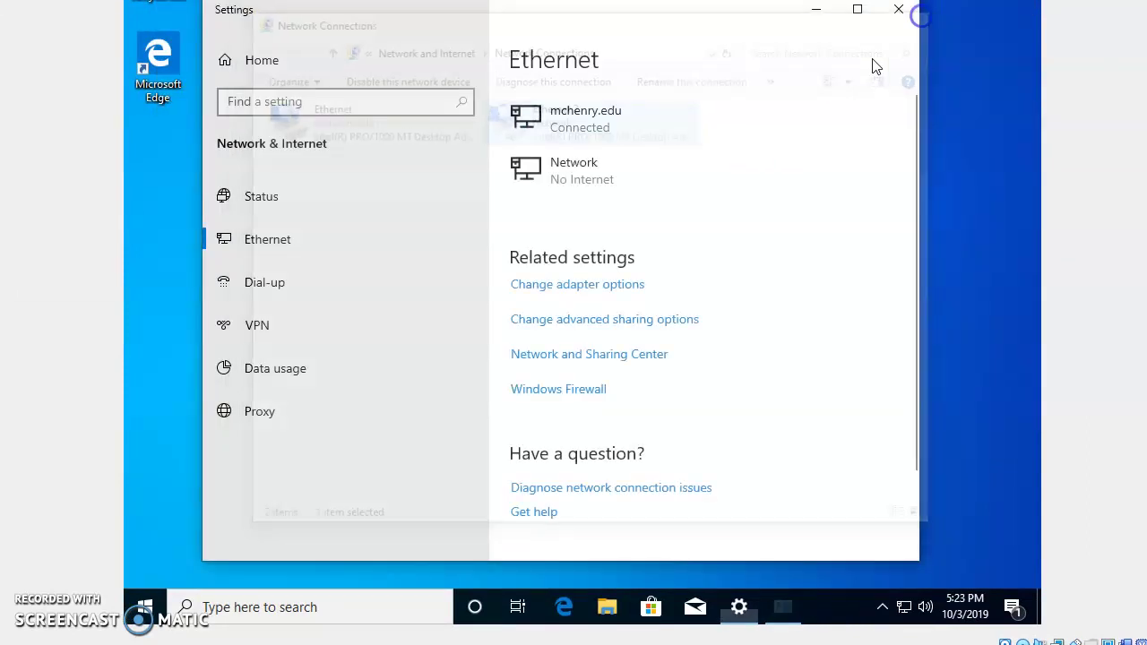
left_click(897, 11)
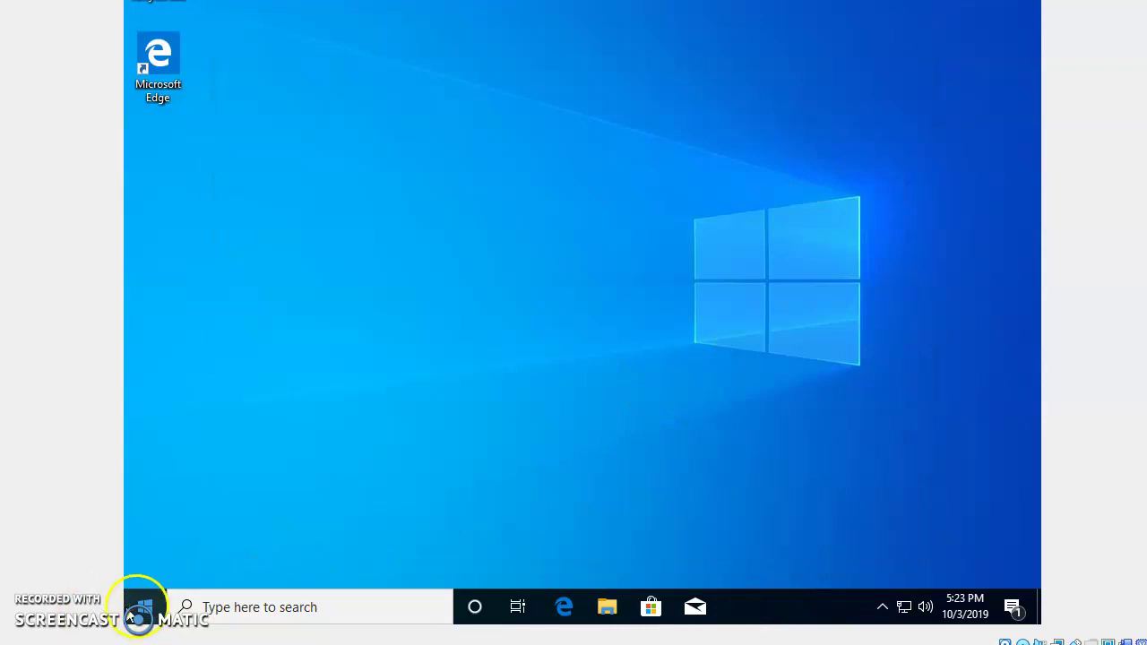
Open This PC's system properties and reach the Computer Name tab showing DESKTOP-K9ALS1C
left_click(143, 606)
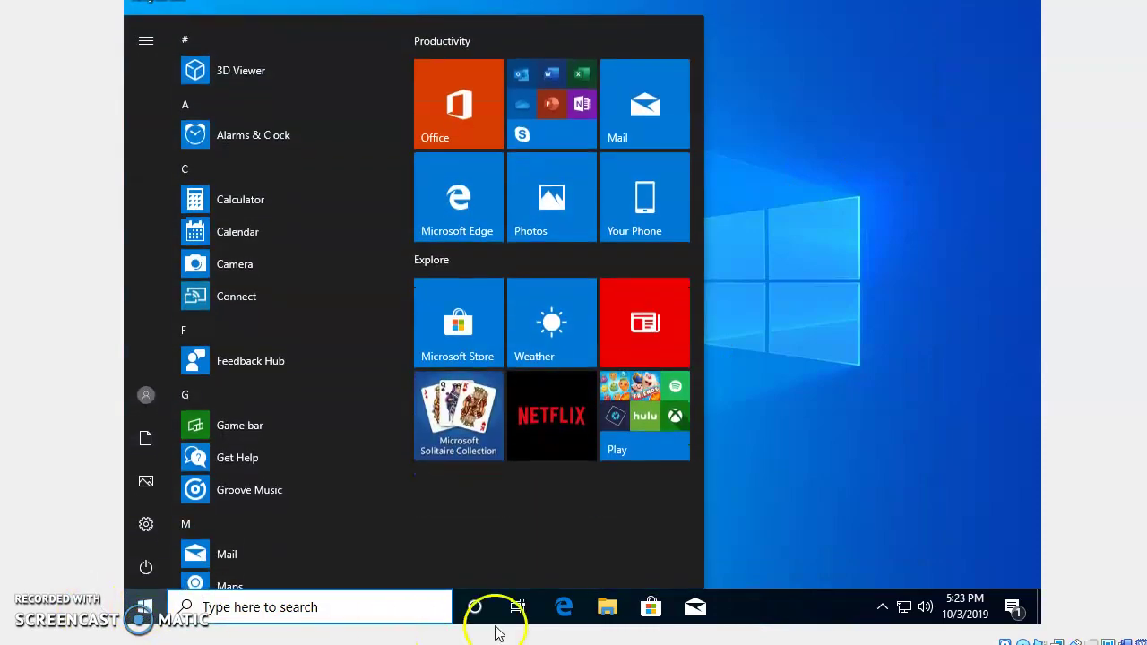
left_click(600, 607)
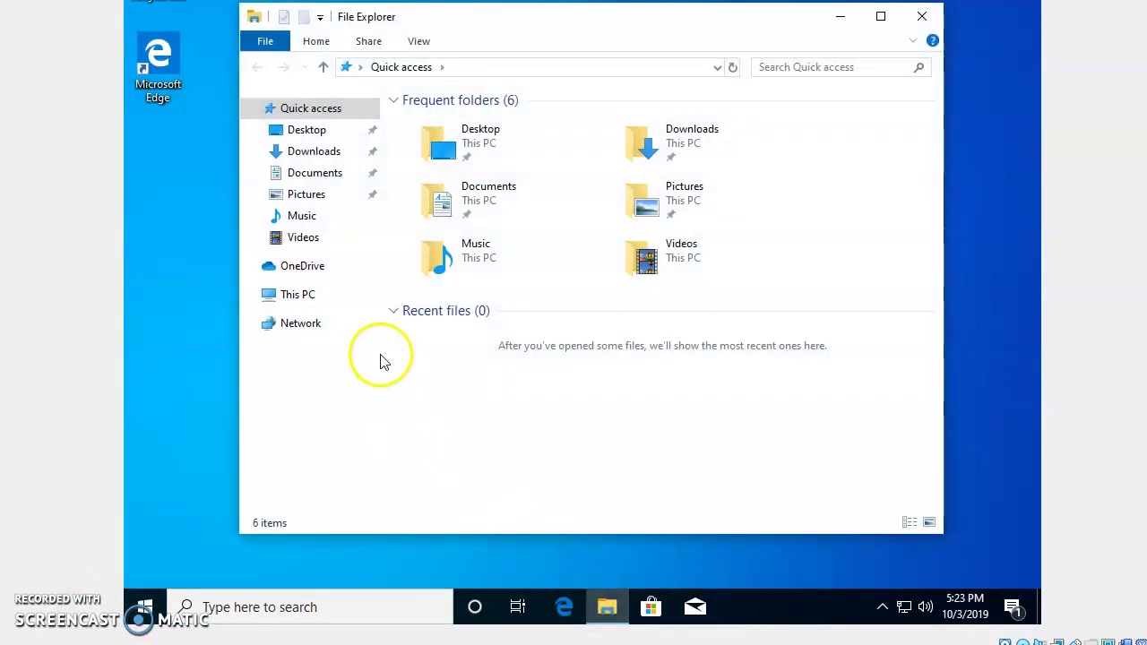
right_click(289, 299)
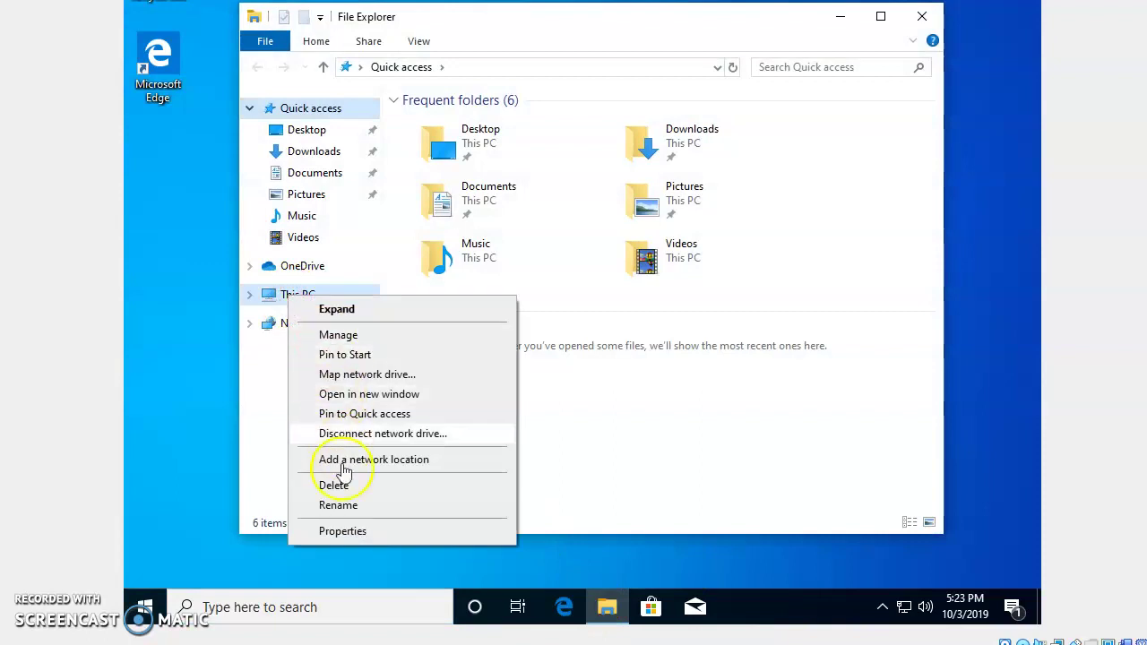
left_click(344, 530)
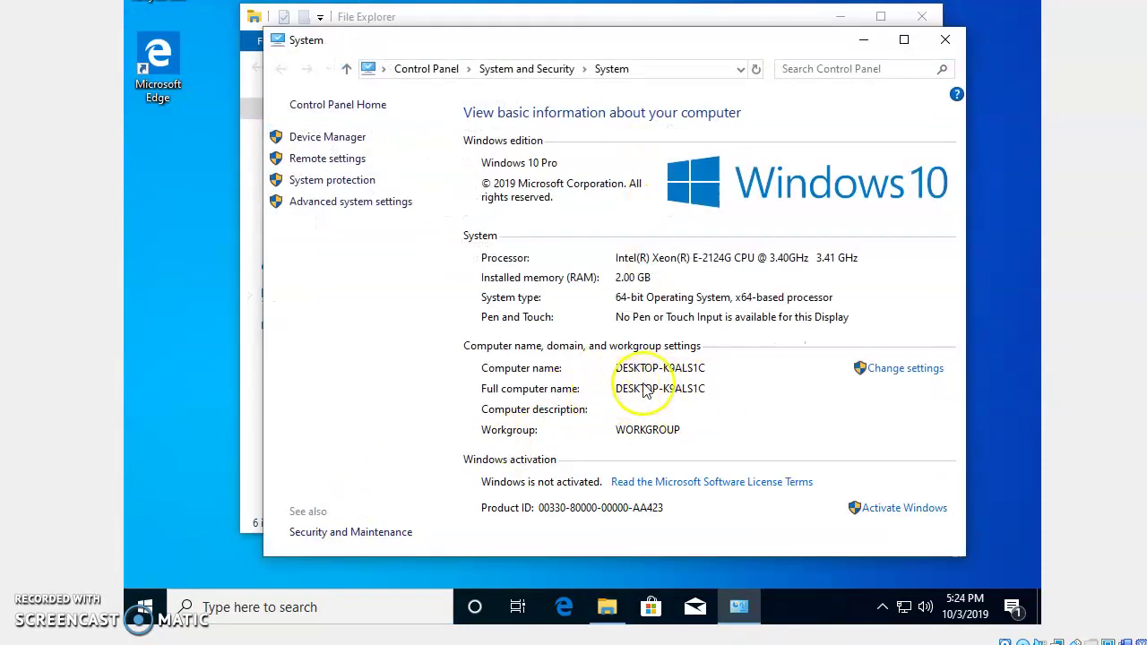
left_click(914, 371)
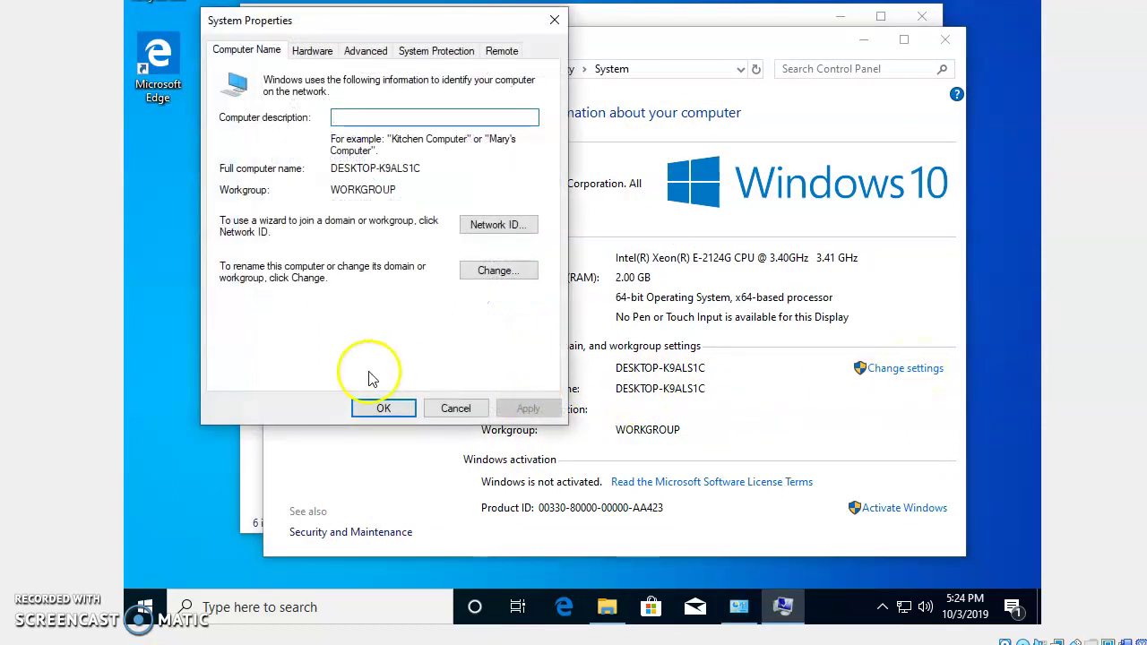
Switch membership to Domain and begin entering net151.local, checking the server's domain name
left_click(489, 272)
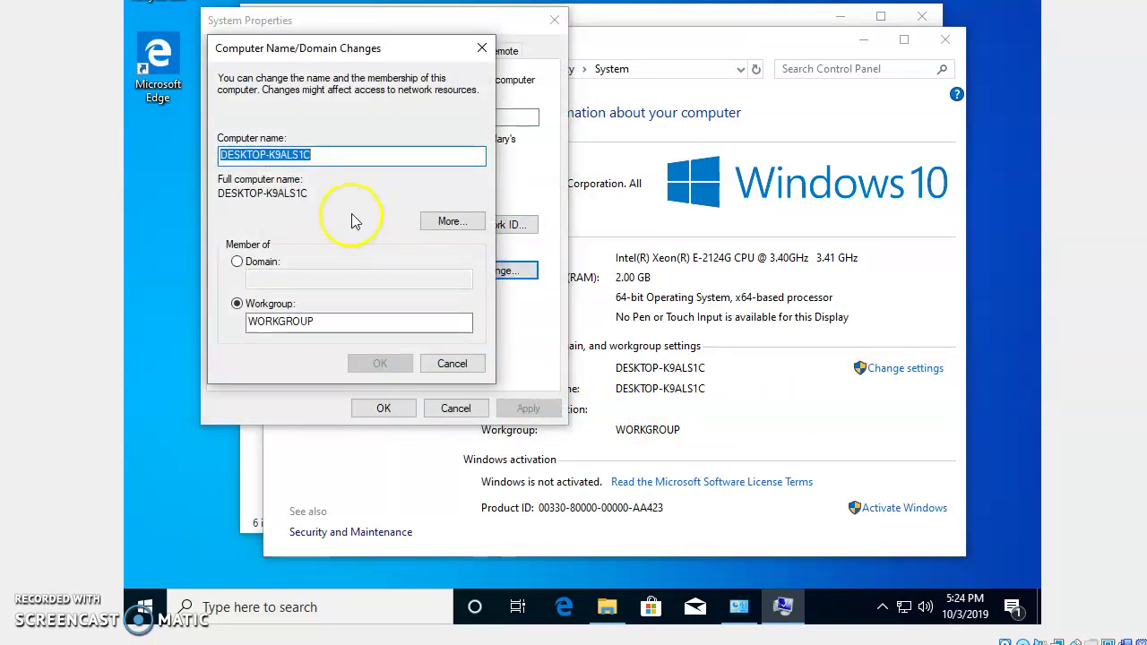
left_click(237, 263)
left_click(259, 278)
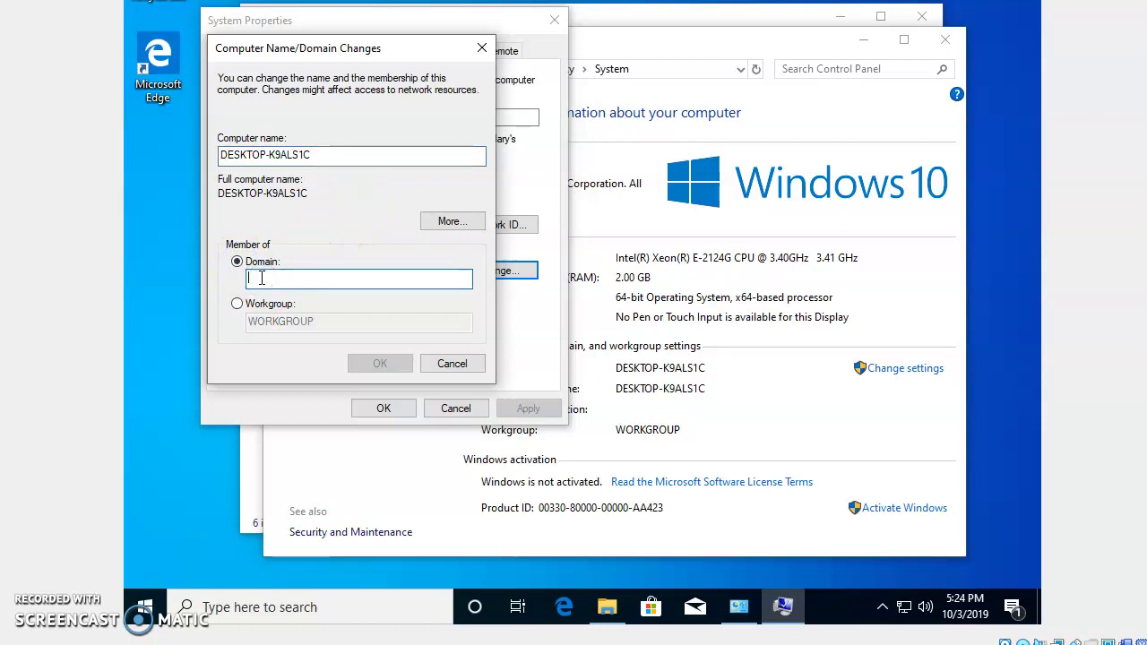
type("net152.local")
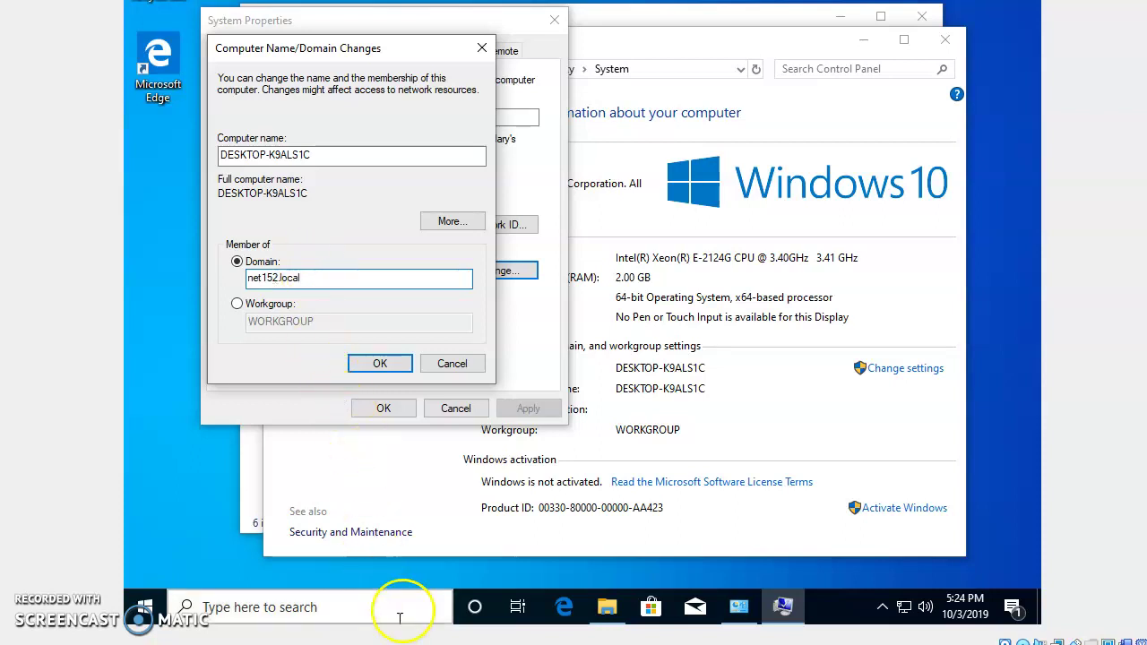
left_click(311, 644)
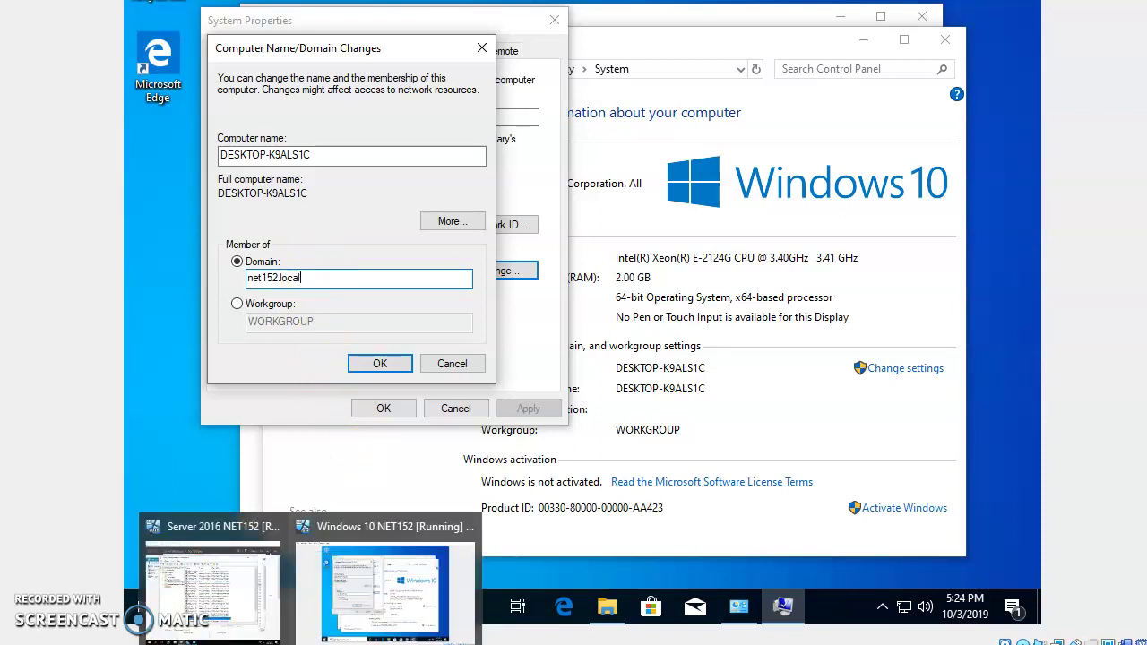
left_click(210, 620)
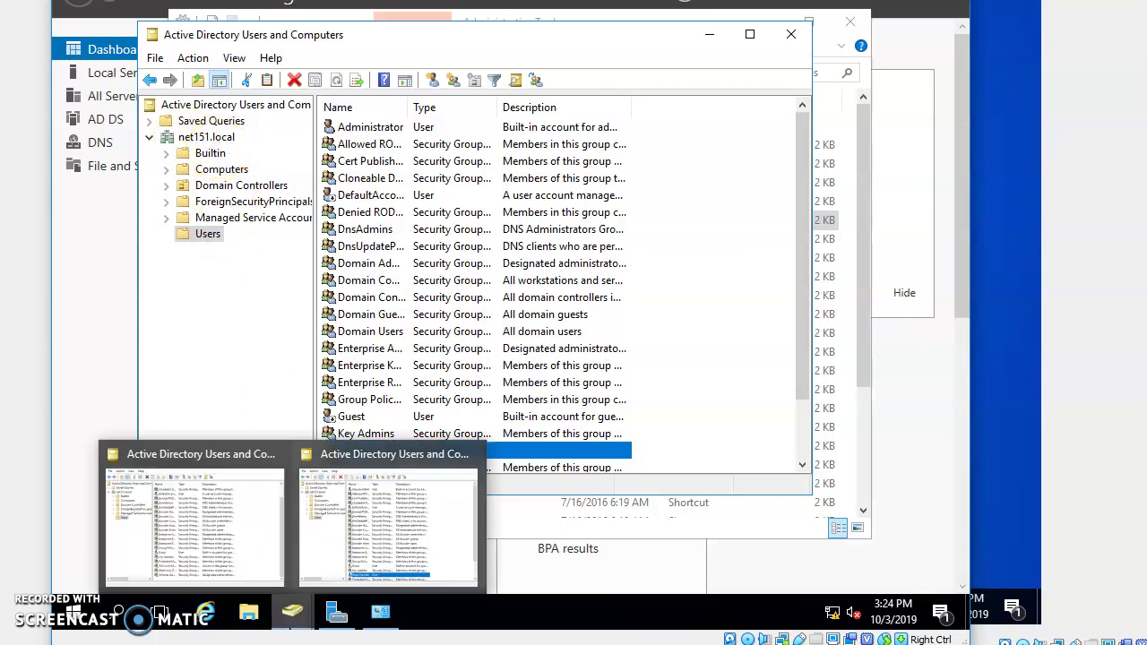
left_click(311, 644)
left_click(385, 591)
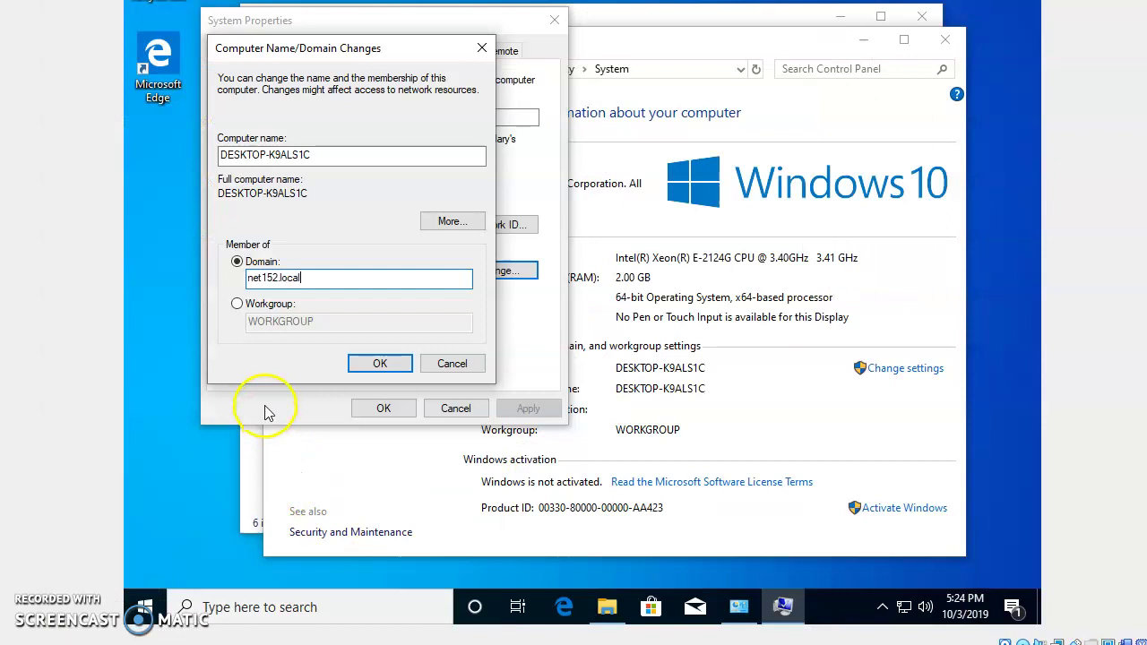
Complete the domain net151.local, dismiss the duplicate-name warning, and rename the computer to NET151WS
left_click(276, 278)
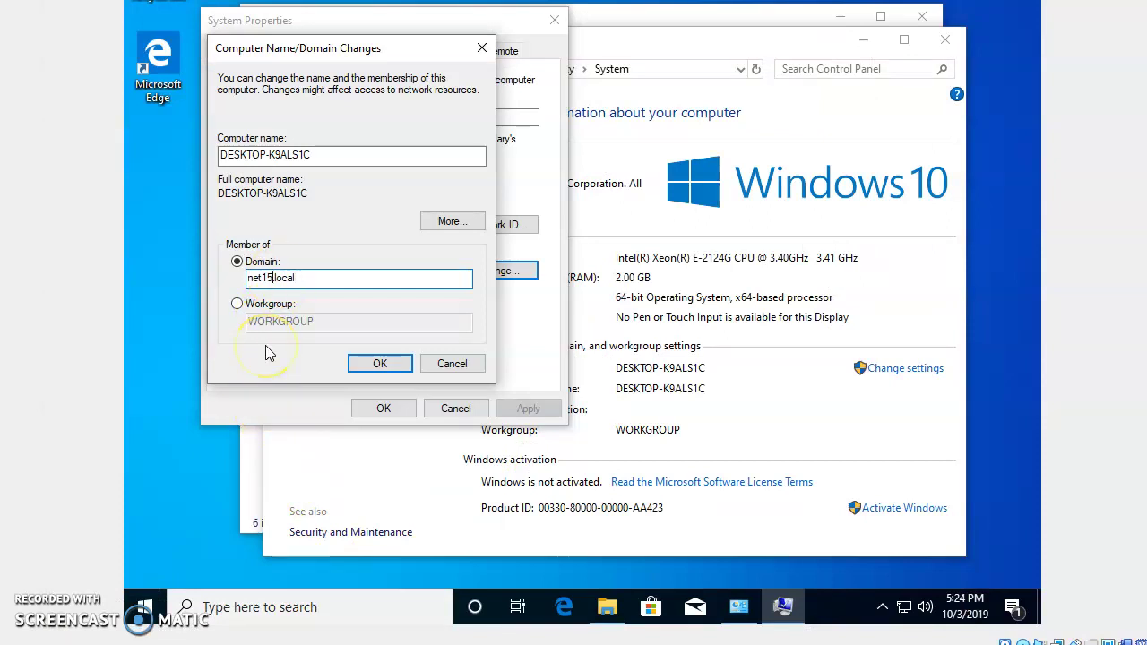
type(".")
left_click(380, 363)
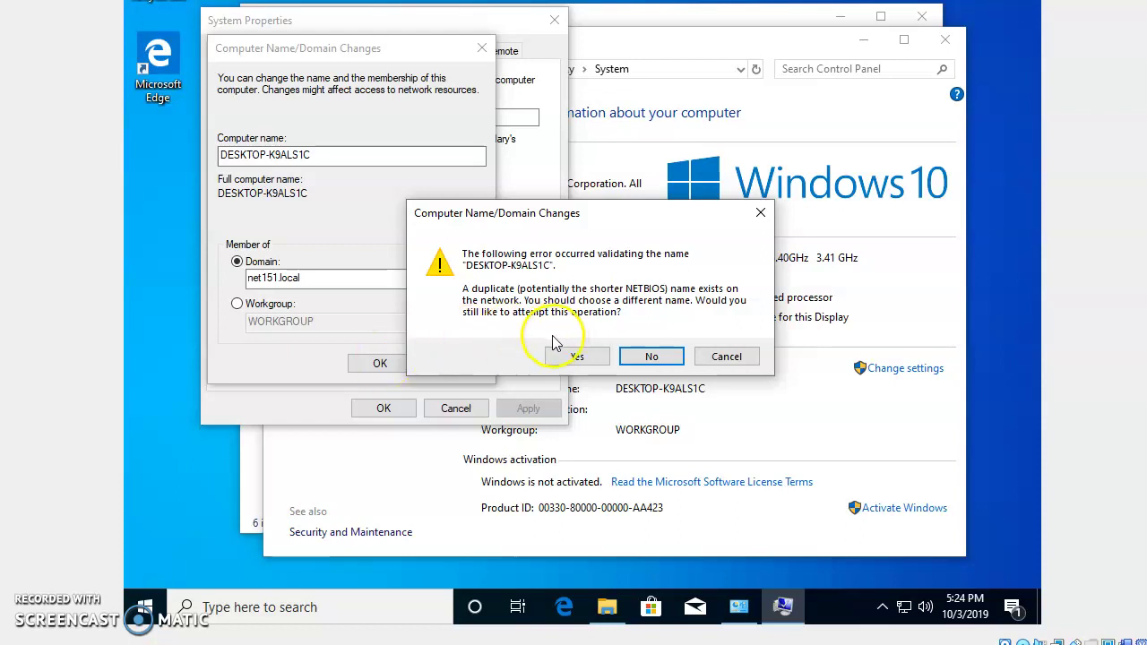
left_click(726, 357)
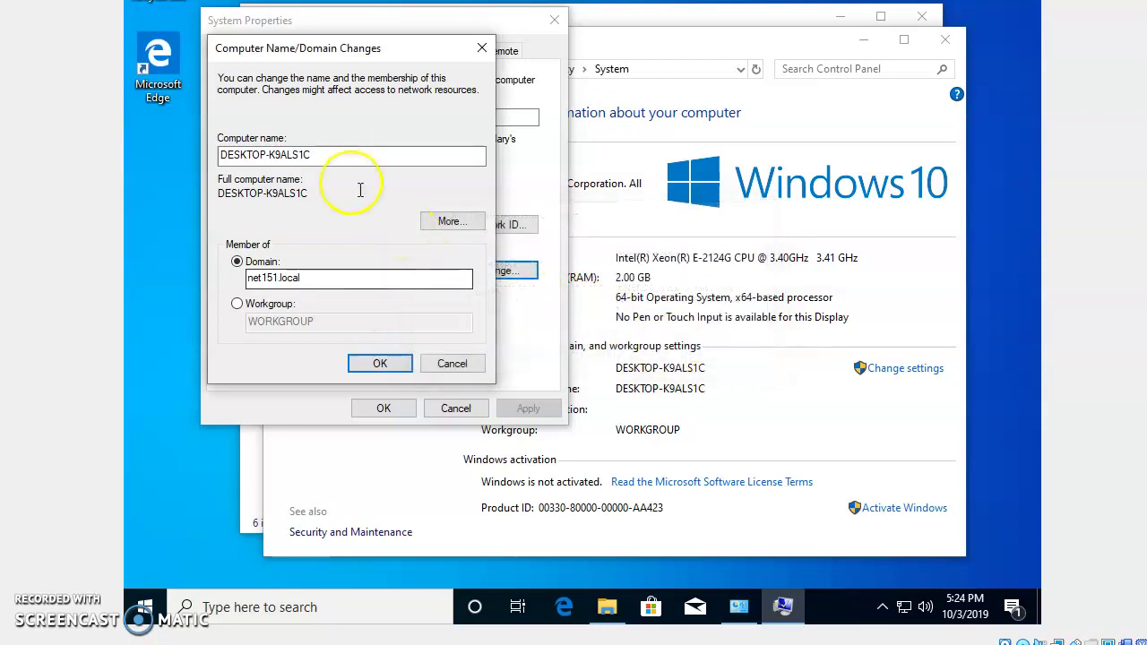
left_click_drag(339, 156, 164, 161)
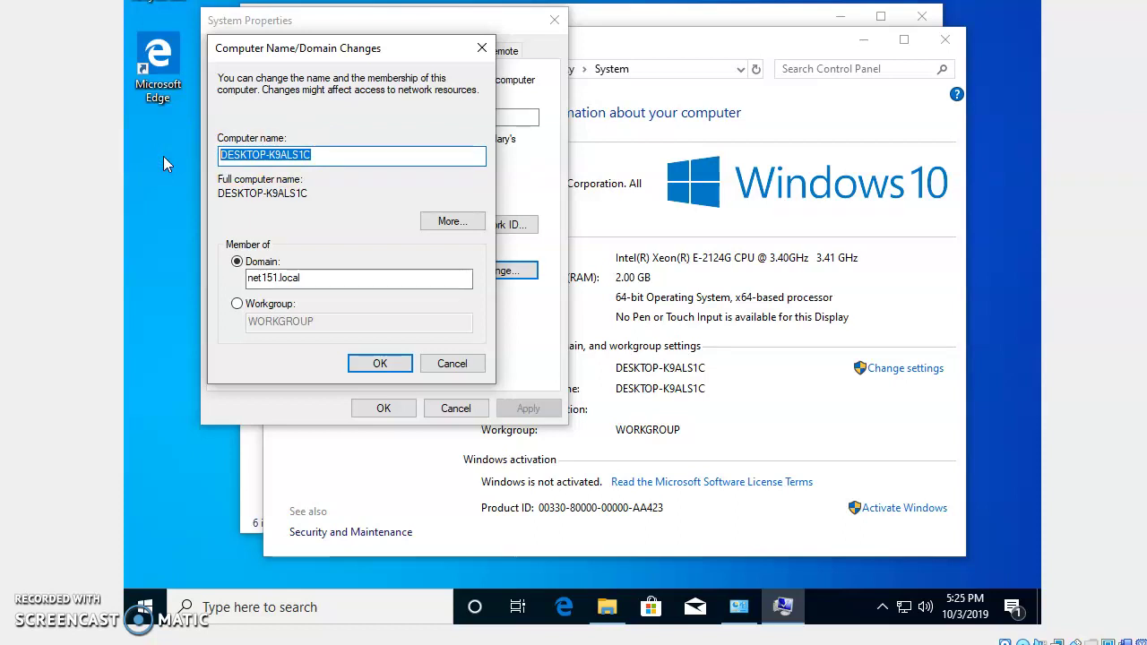
type("NET")
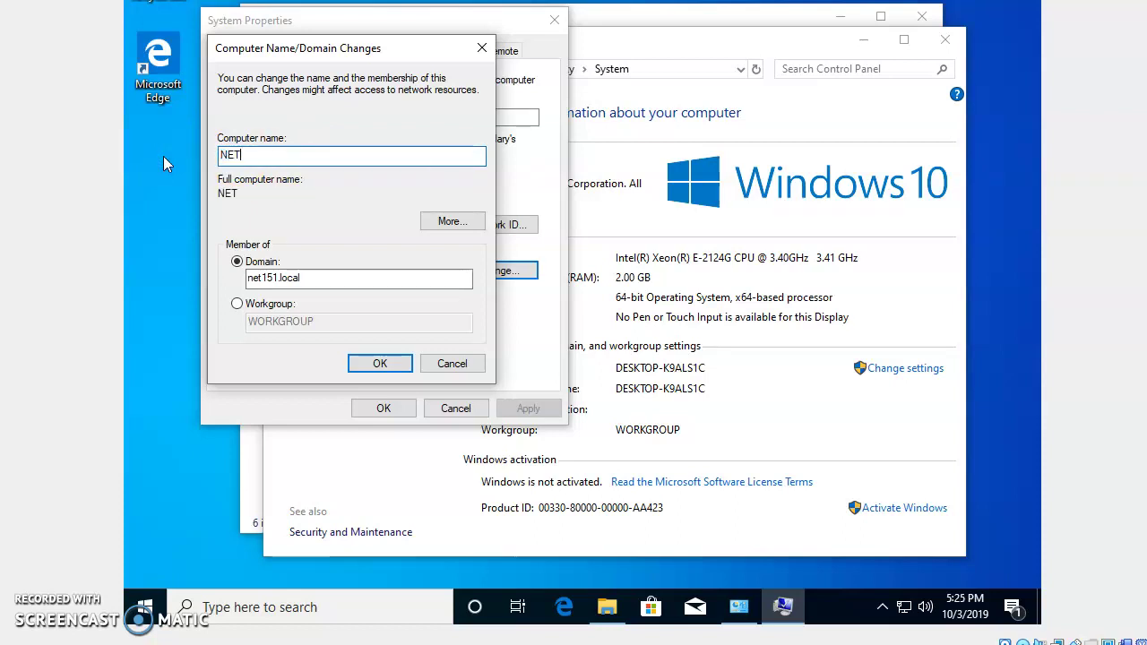
type("151WS")
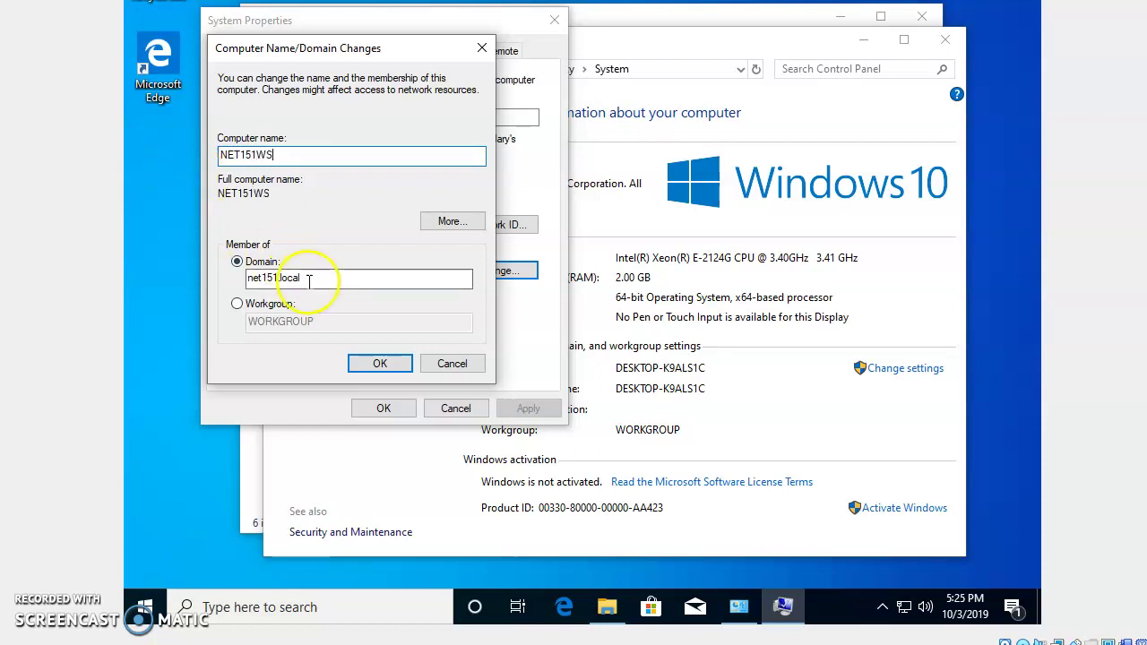
left_click(372, 363)
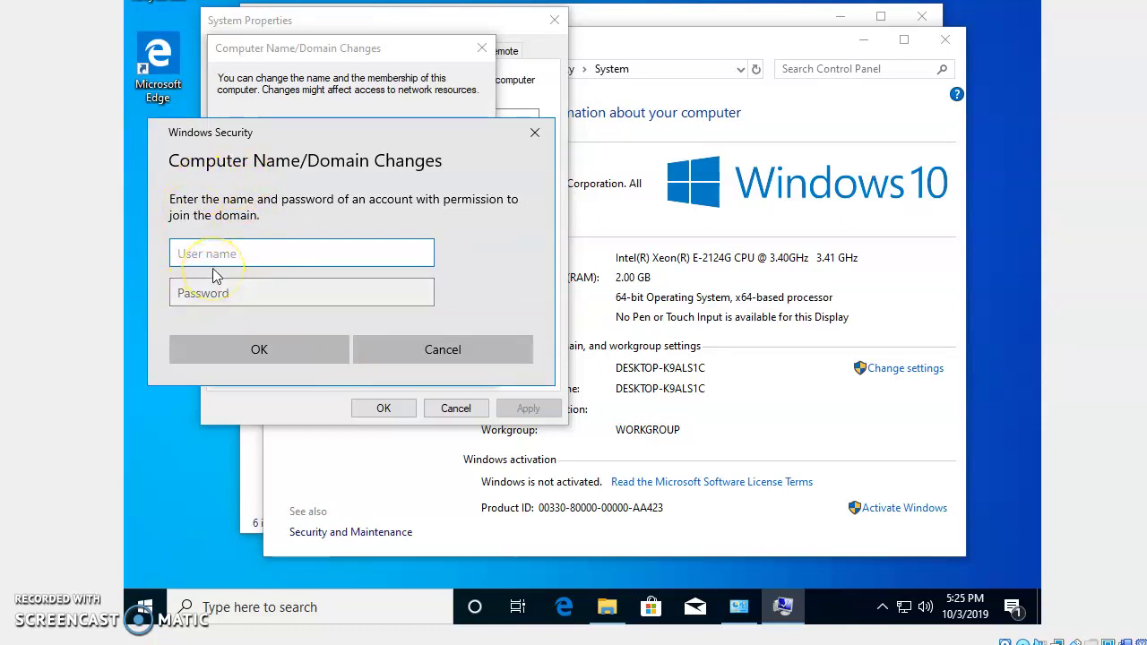
Join net151.local with the domain user's credentials, acknowledge the welcome and restart notices, and restart now
type("pfranklin")
key("Tab")
type("••")
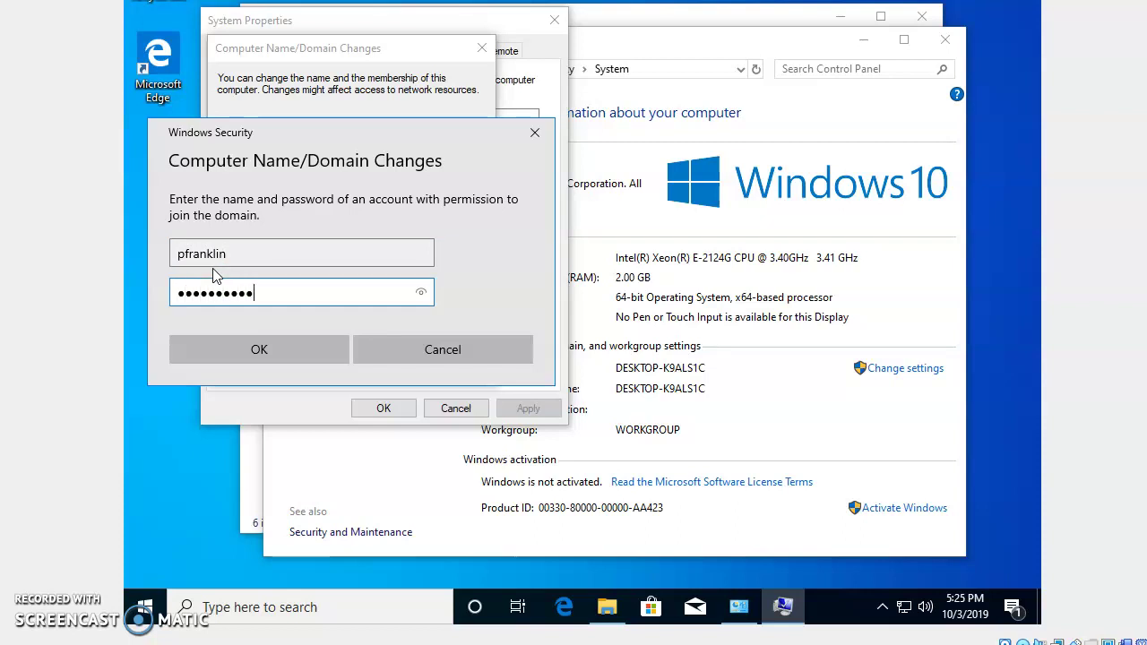
left_click(242, 349)
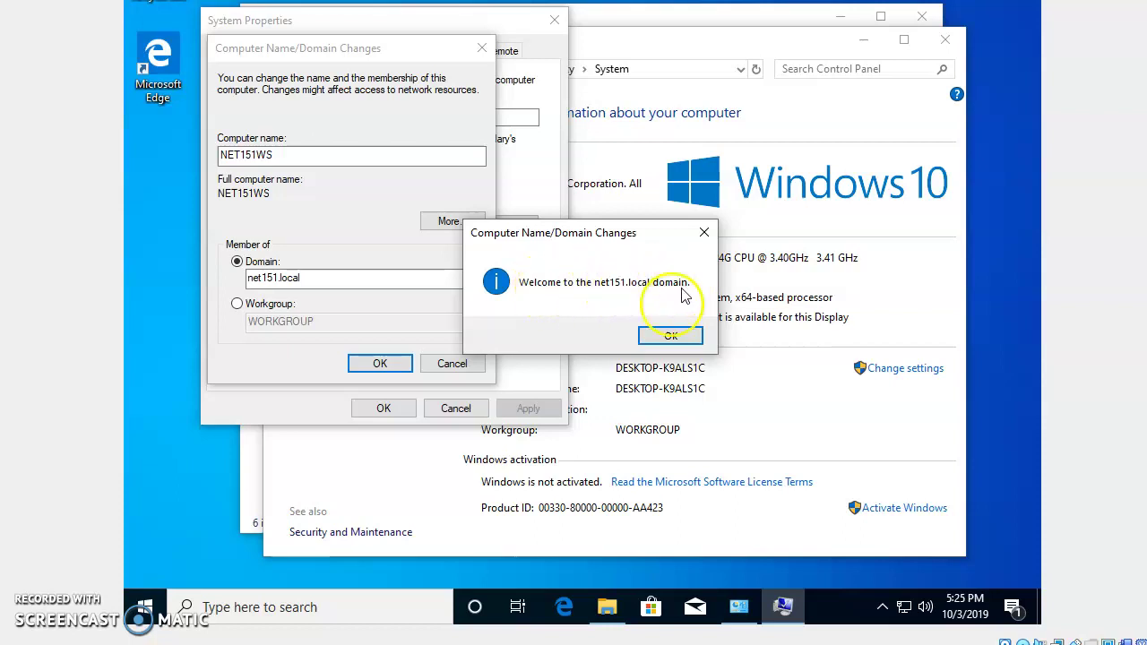
left_click(670, 336)
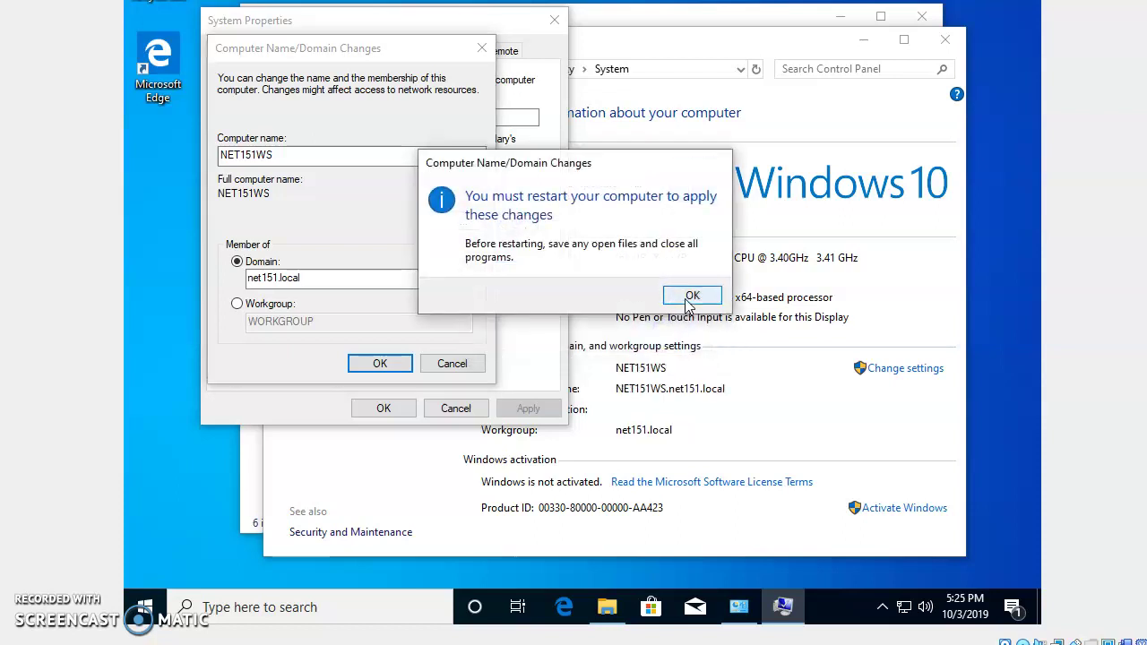
left_click(683, 302)
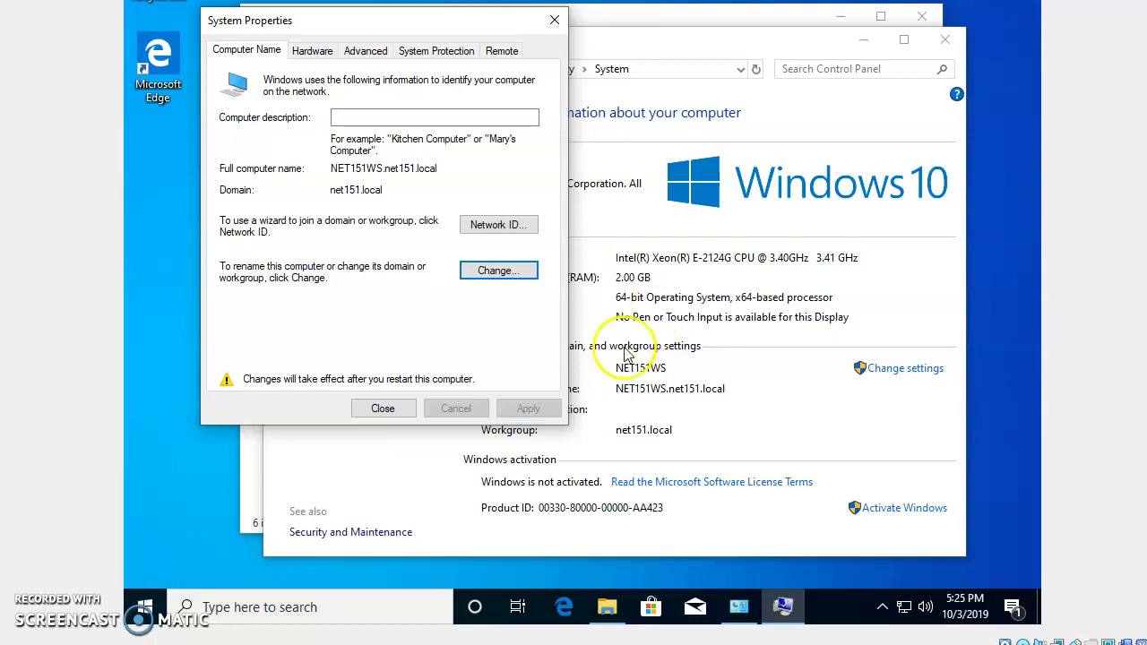
left_click(382, 409)
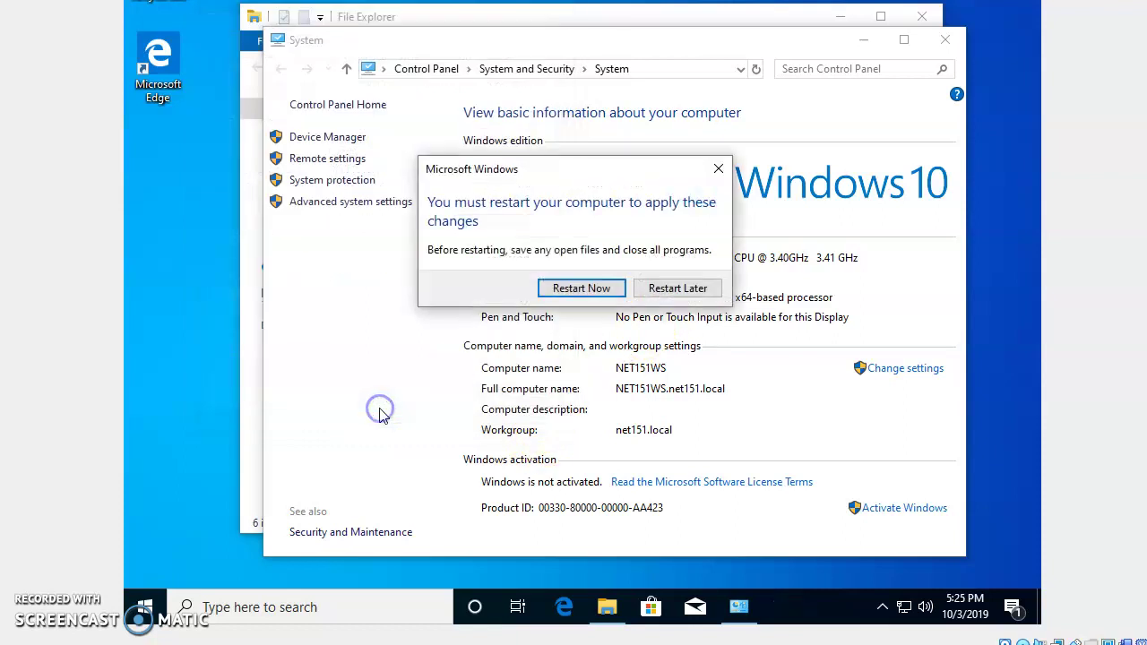
left_click(563, 289)
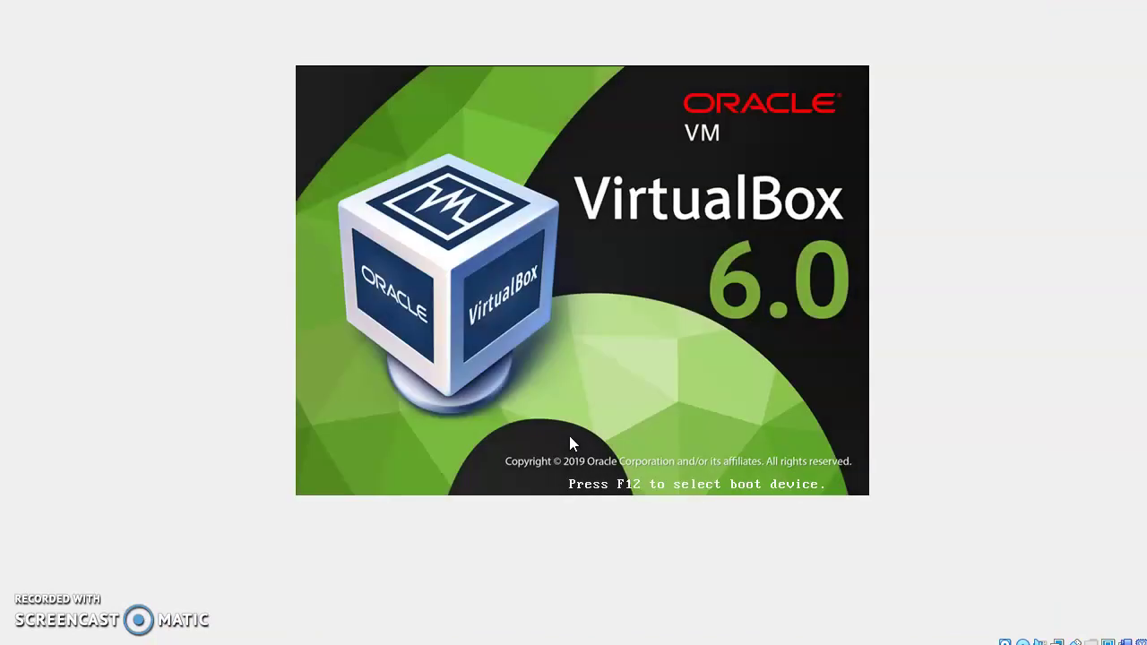
Let the Windows 10 VM continue booting past the CD prompt, then bring the server's Active Directory window forward
left_click(555, 451)
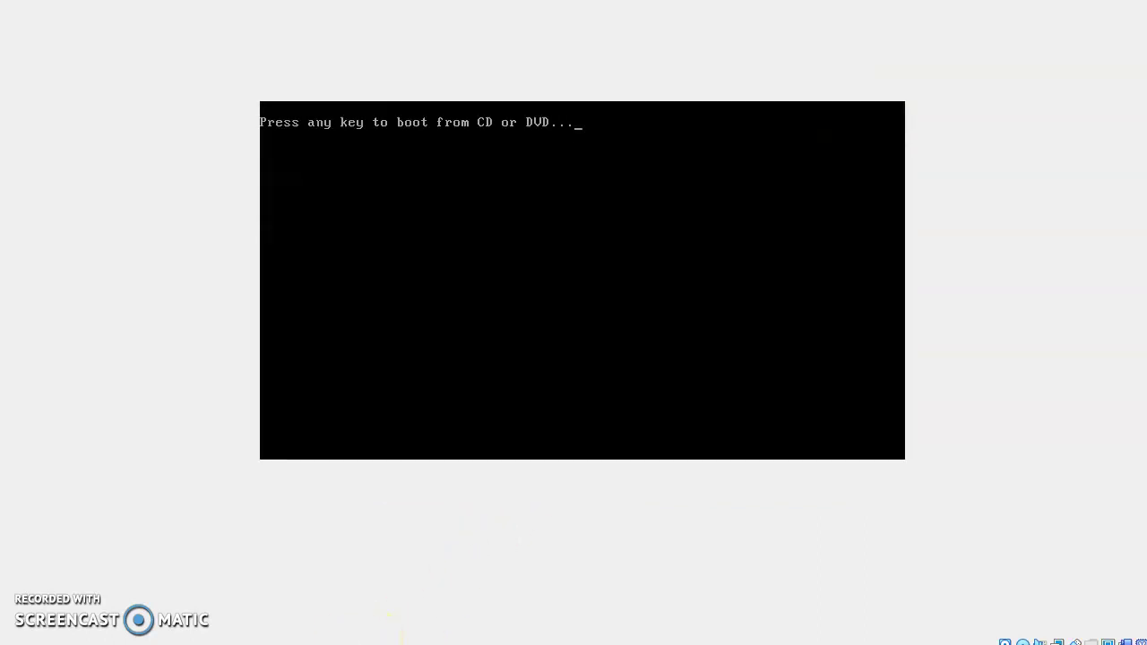
mouse_move(309, 644)
left_click(243, 613)
key("Return")
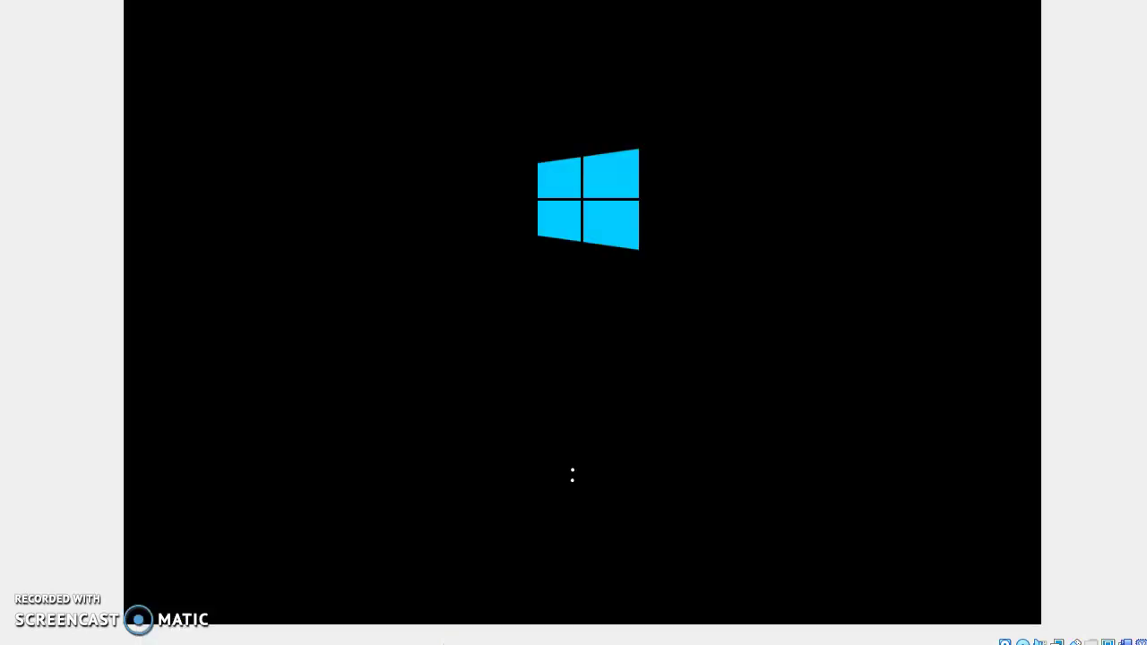
mouse_move(305, 644)
left_click(247, 601)
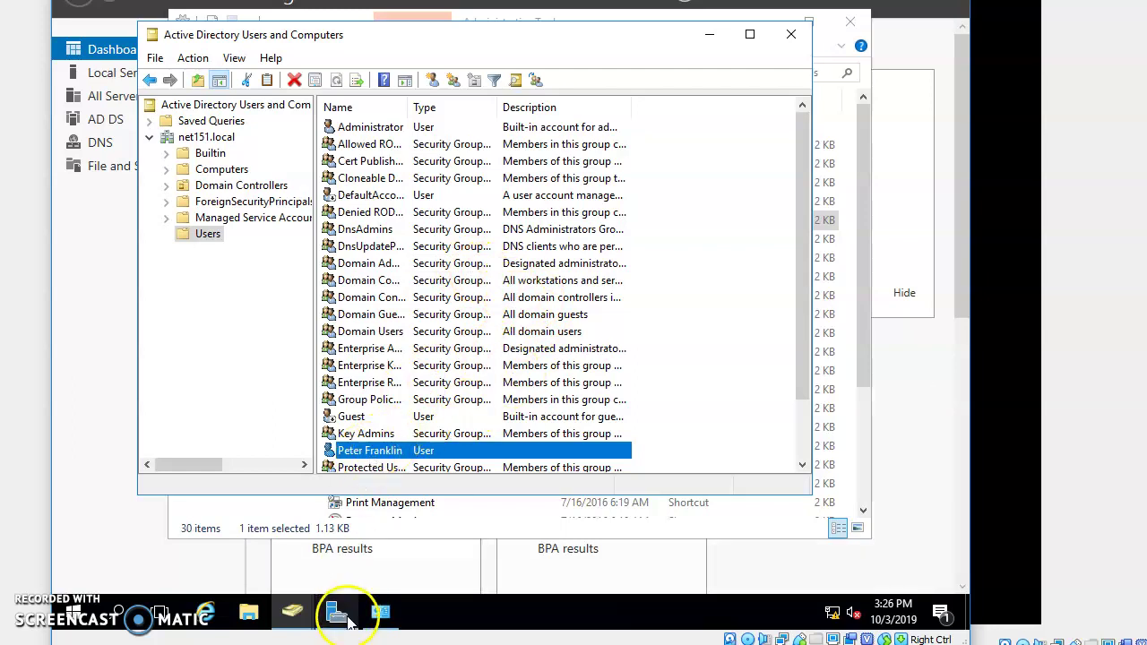
mouse_move(341, 641)
mouse_move(374, 607)
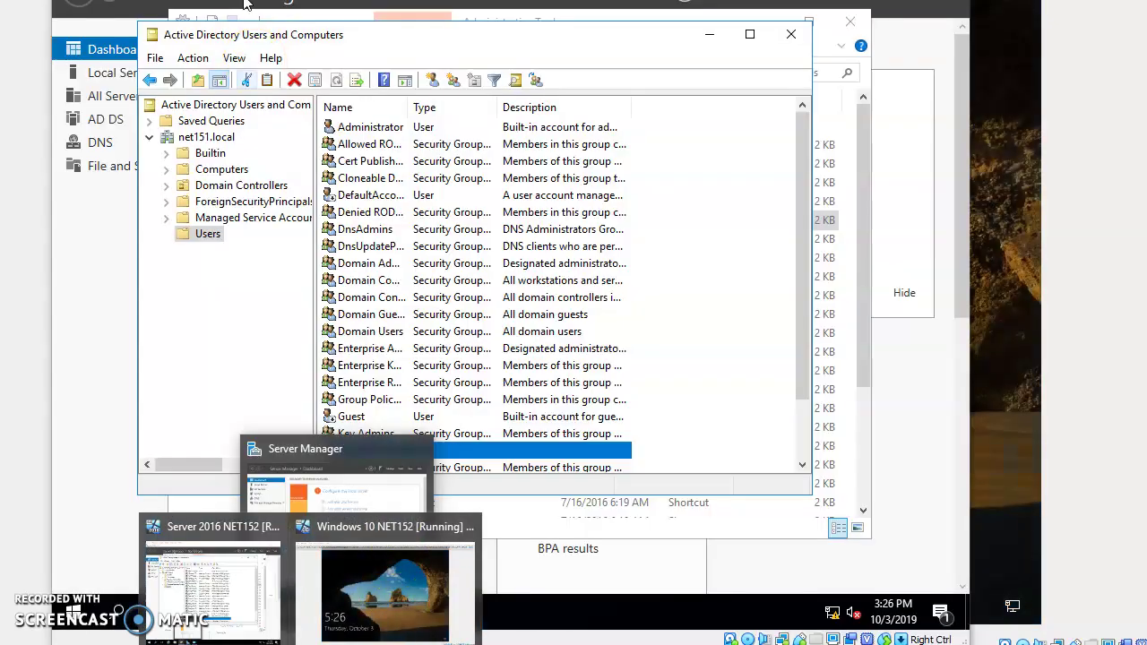
Sign in on Windows 10 as Other user with the domain account's user name and password
left_click(1016, 392)
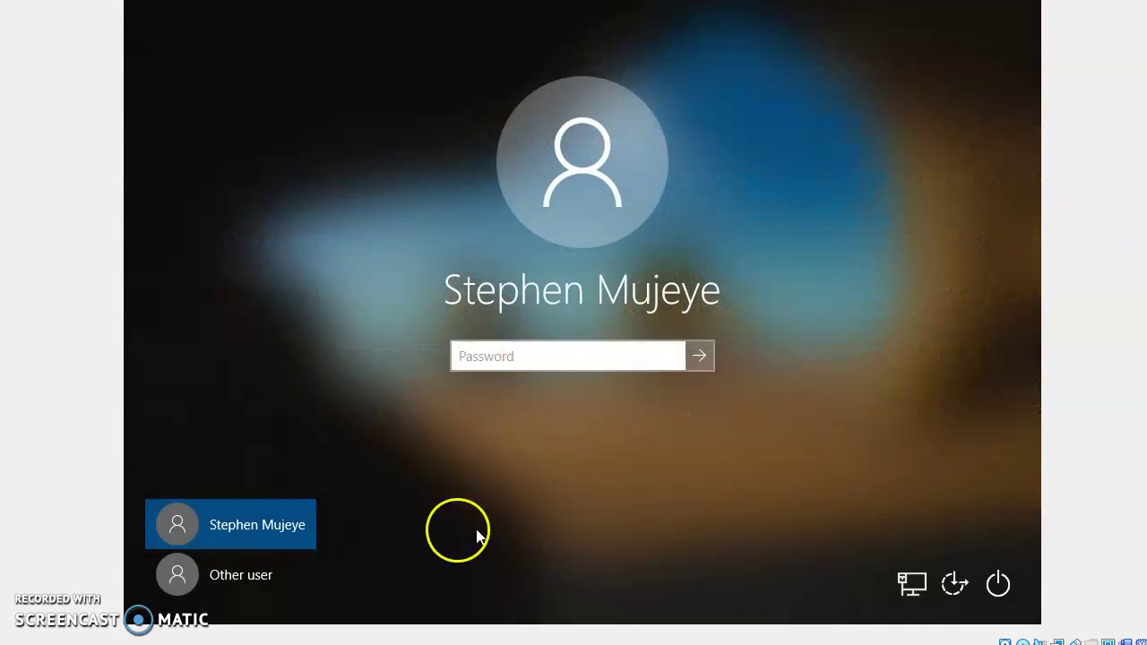
left_click(255, 574)
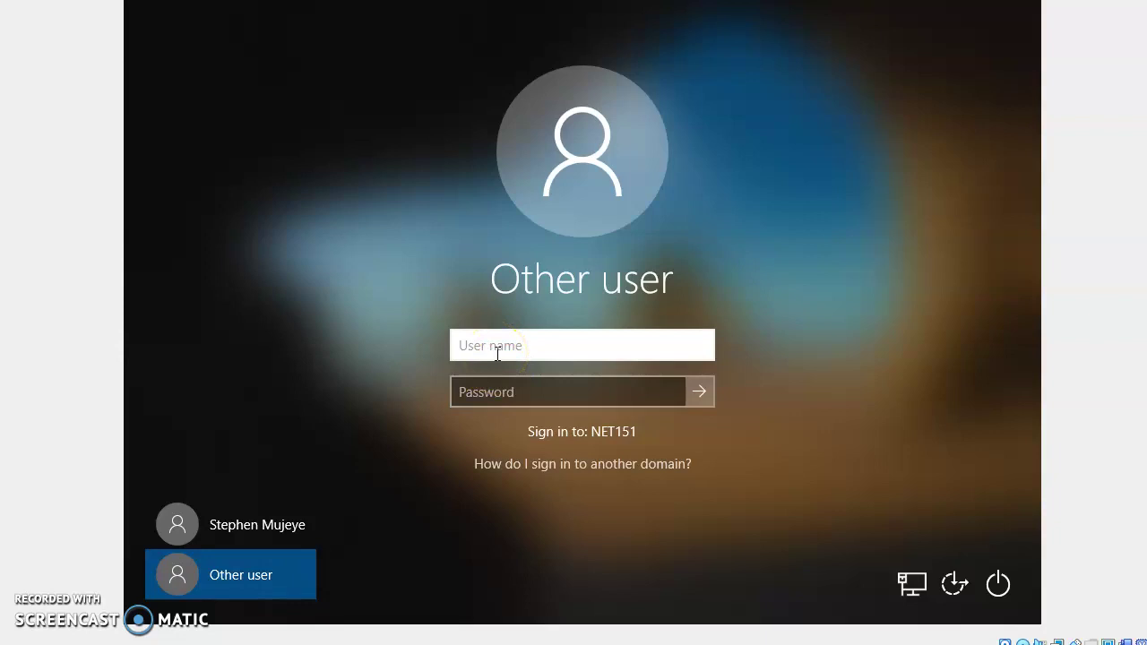
type("pfranklin")
key("Tab")
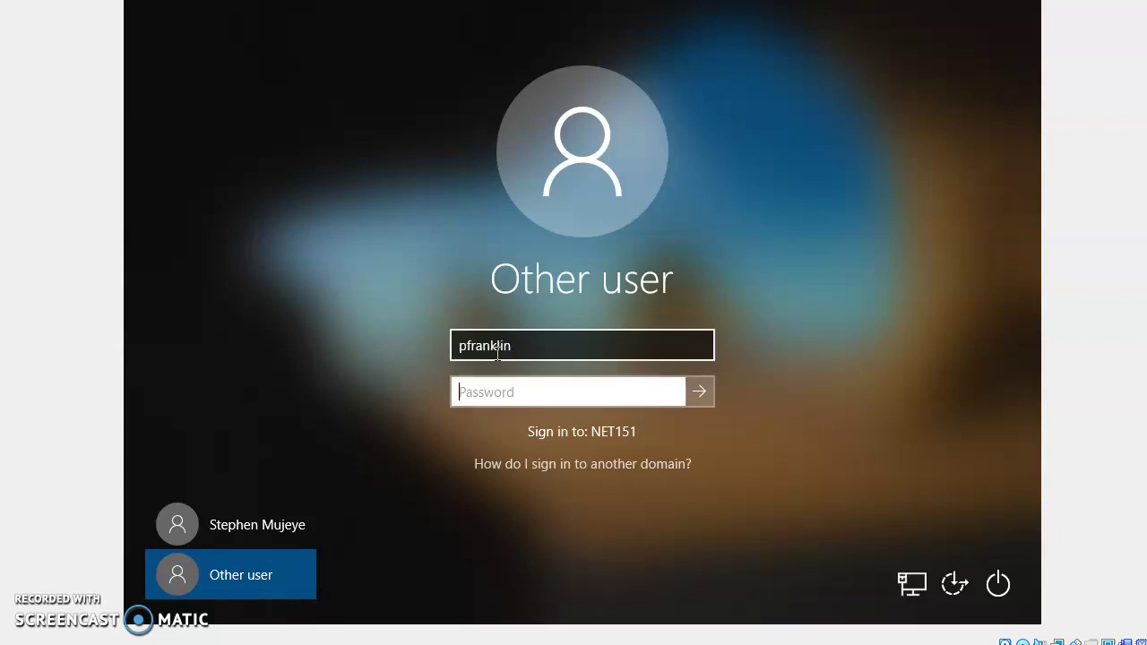
type("P")
left_click(701, 391)
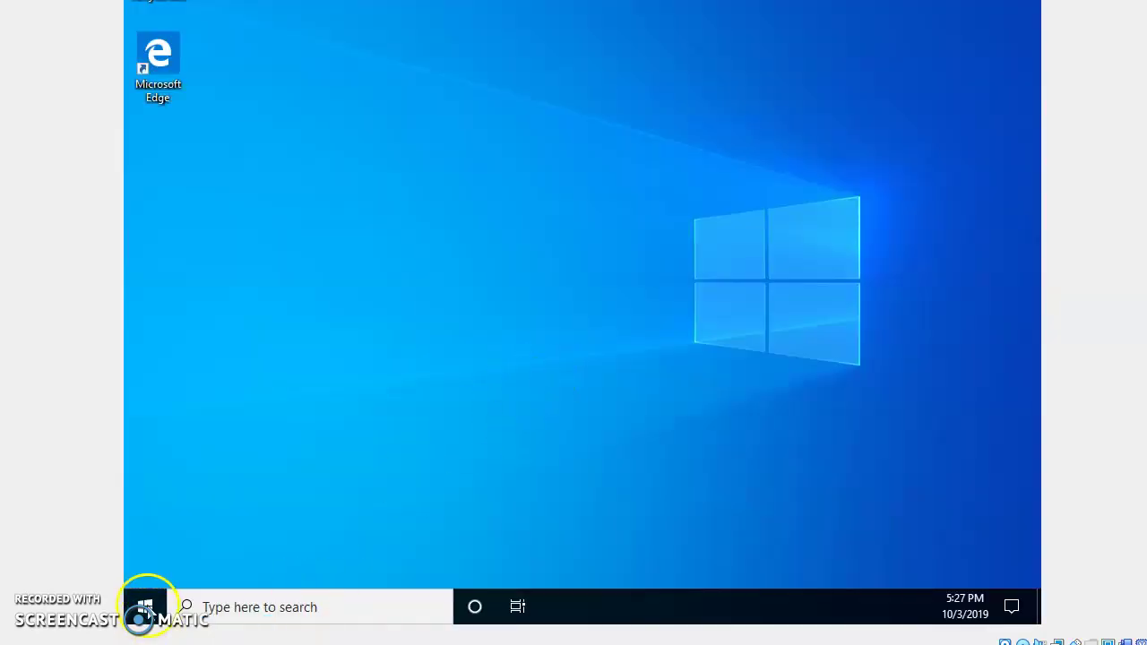
Check the signed-in domain account and the network status, then switch to the Server 2016 VM
left_click(144, 609)
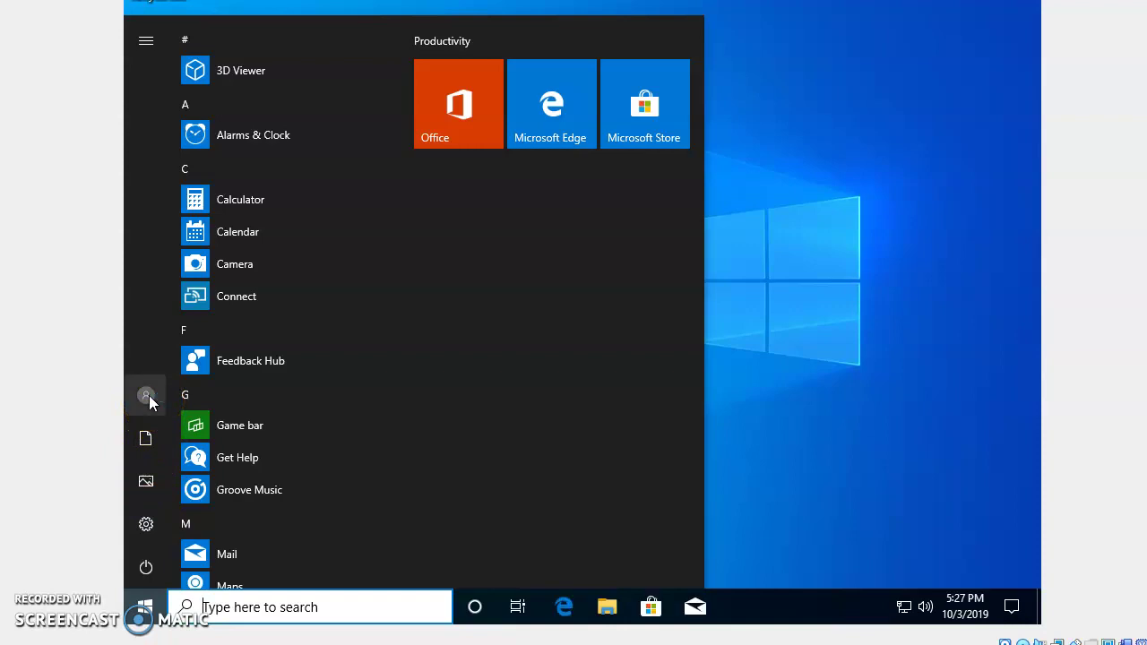
left_click(157, 371)
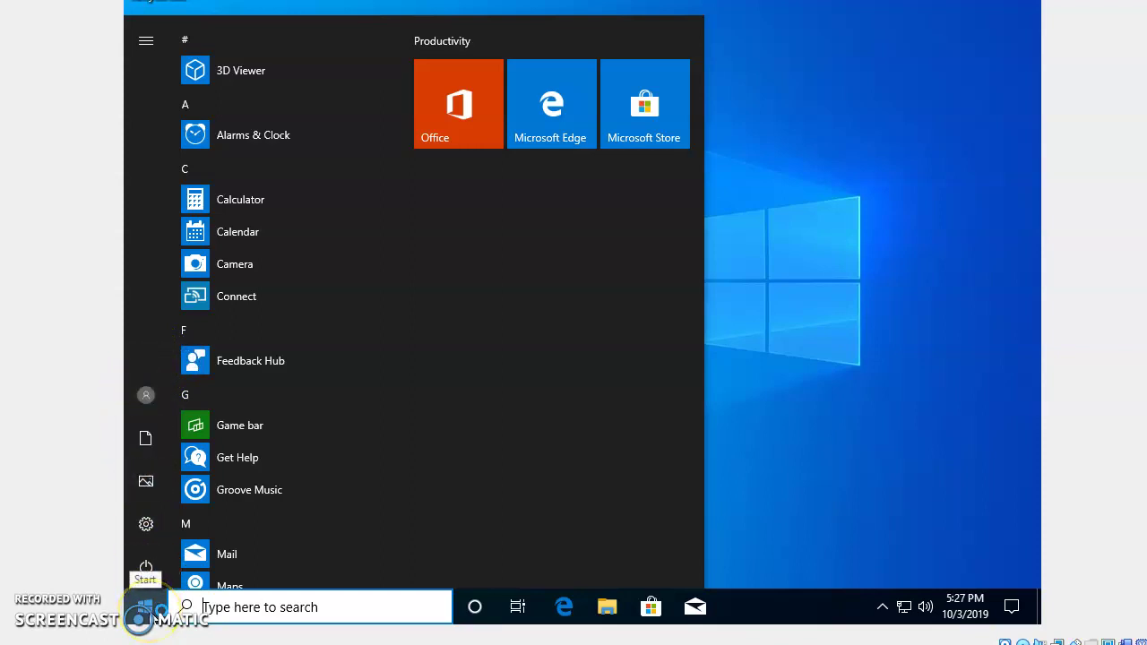
left_click(615, 494)
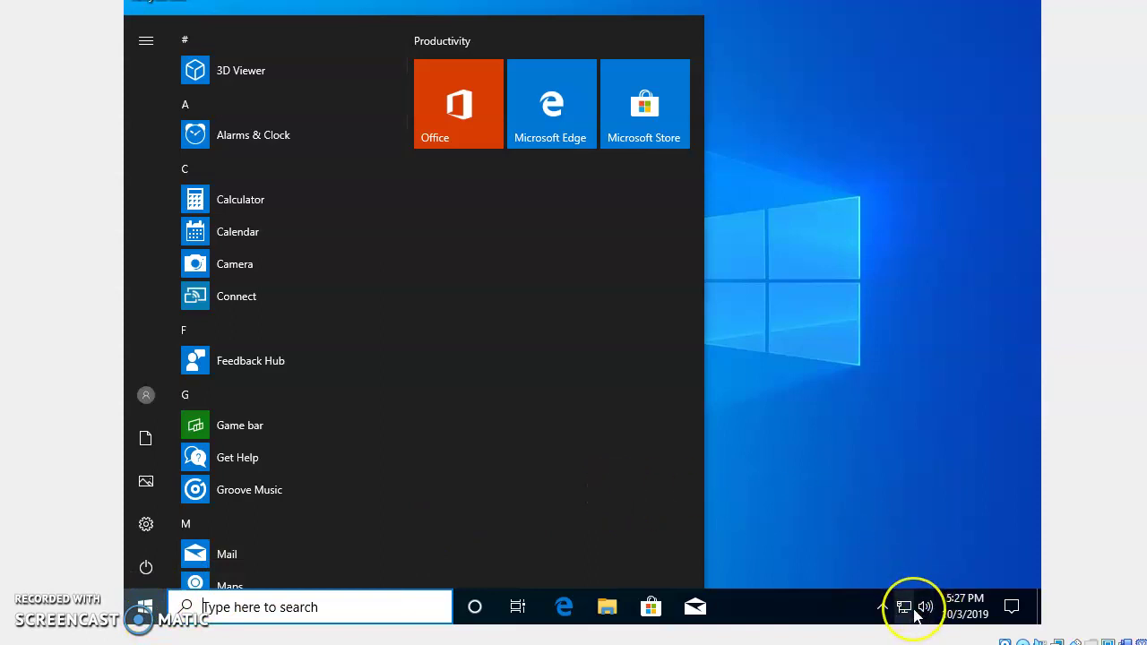
mouse_move(914, 609)
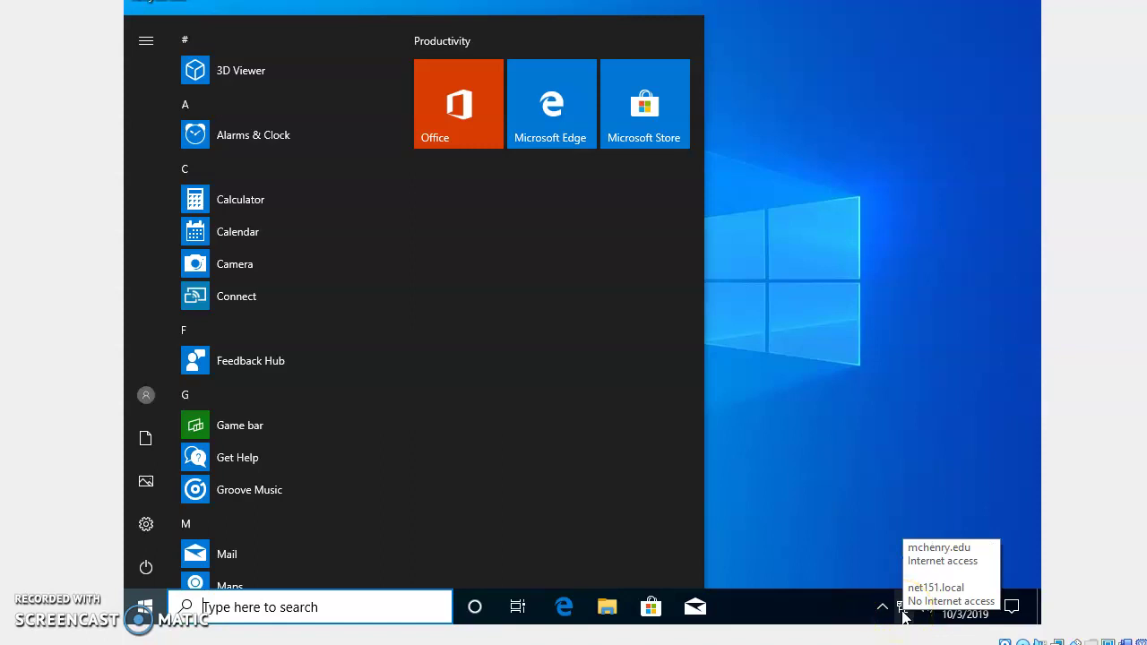
mouse_move(289, 608)
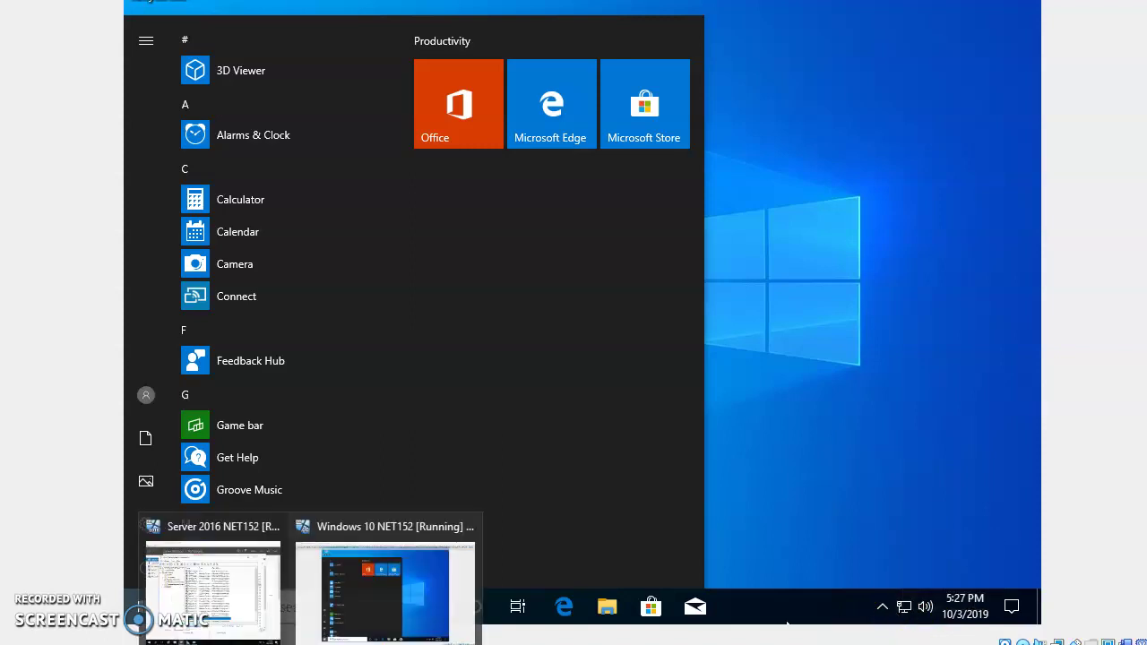
left_click(224, 610)
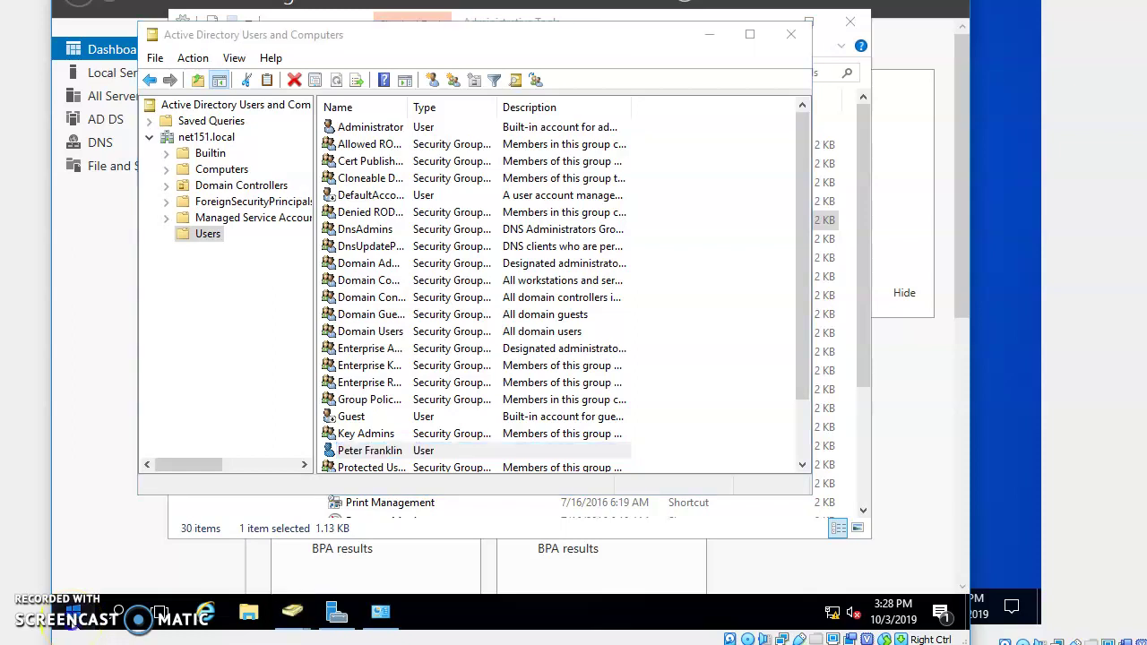
Launch the DNS console from Windows Administrative Tools in the server's Start menu
left_click(74, 614)
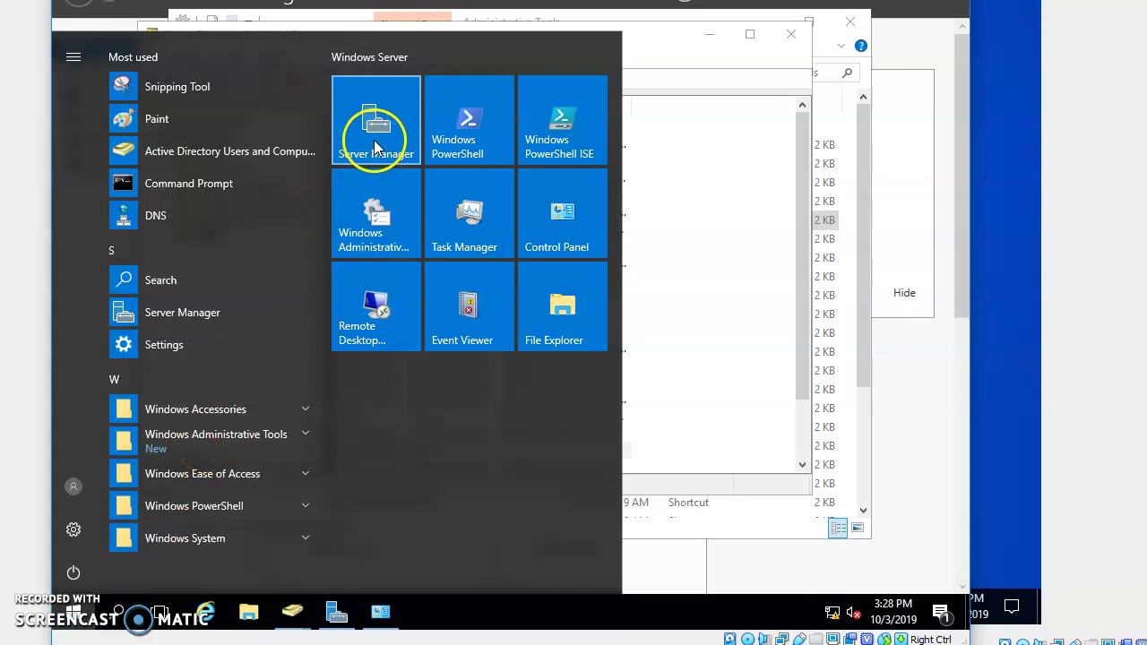
left_click(378, 237)
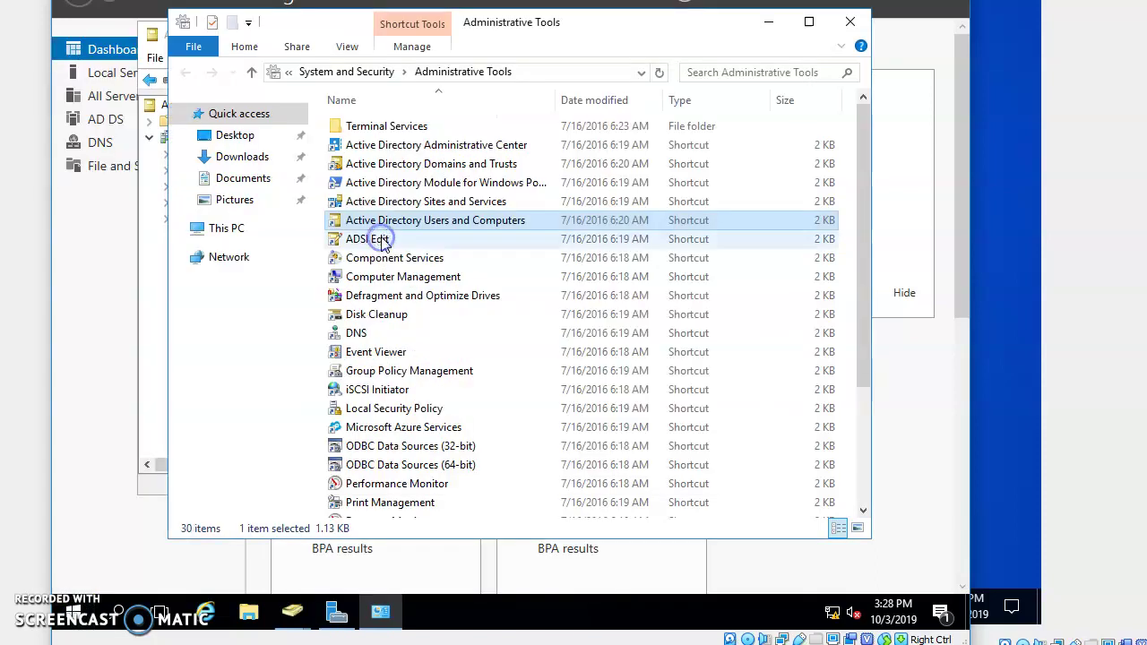
left_click(356, 335)
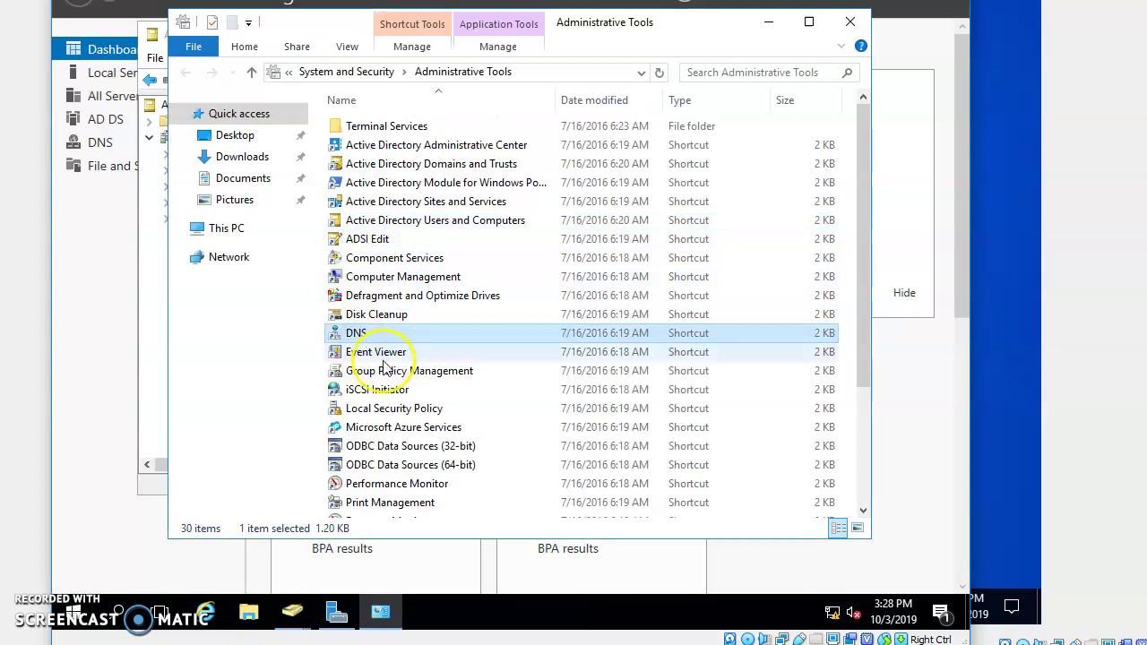
double_click(340, 334)
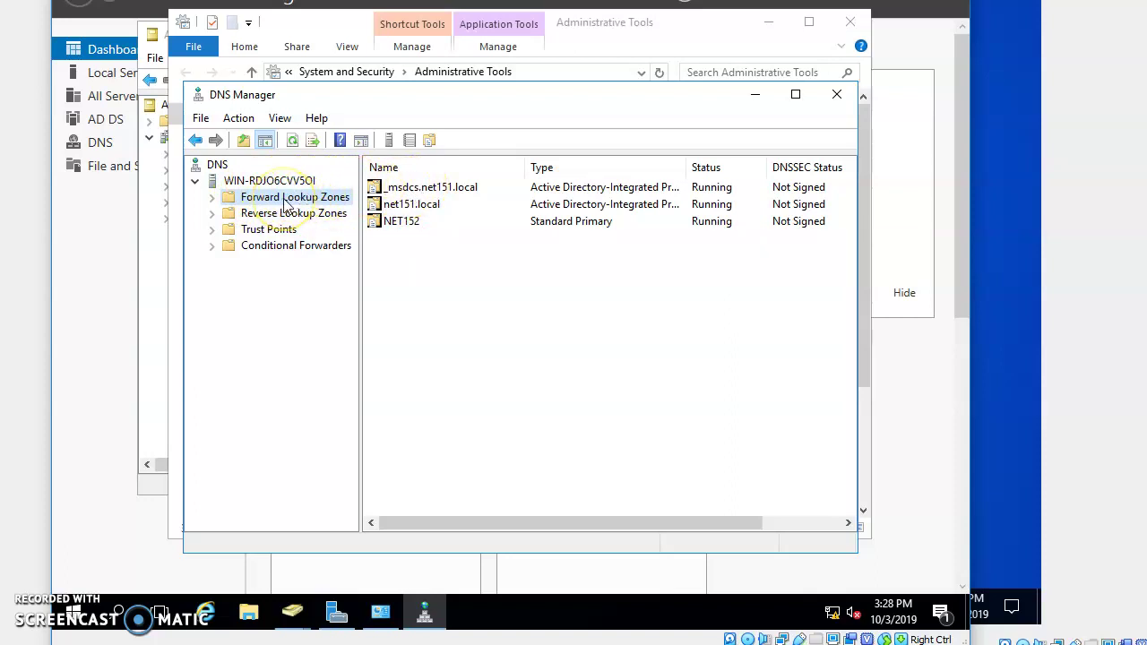
Review net151.local's Host (A) records to find NET151WS at 192.168.1.10, then close Administrative Tools
double_click(431, 208)
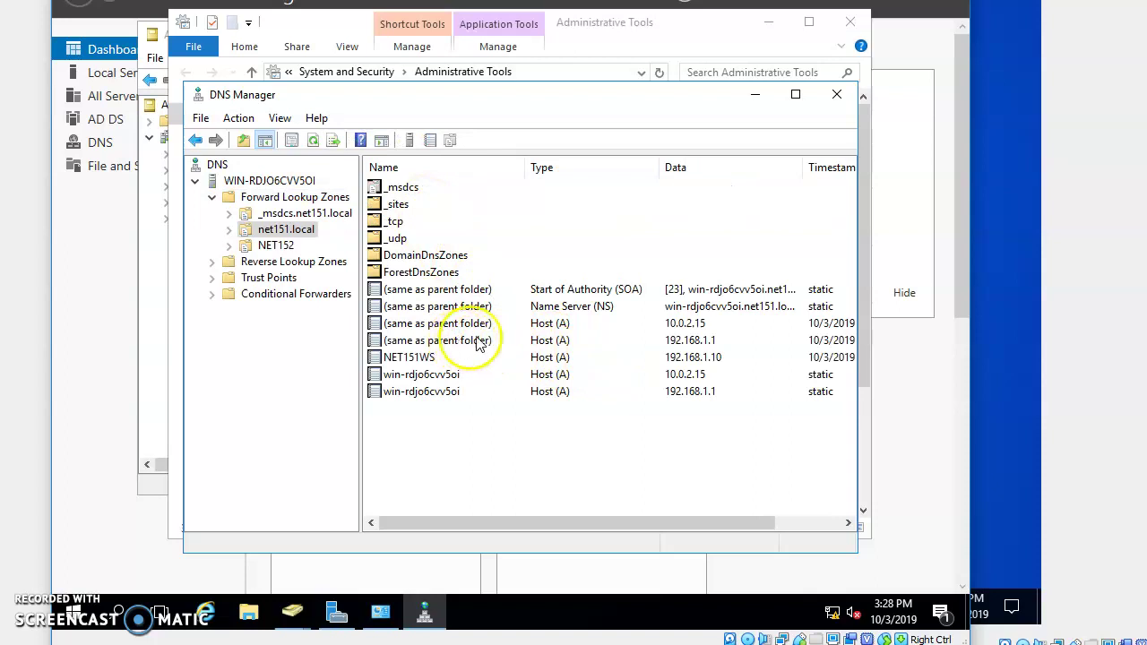
left_click(428, 342)
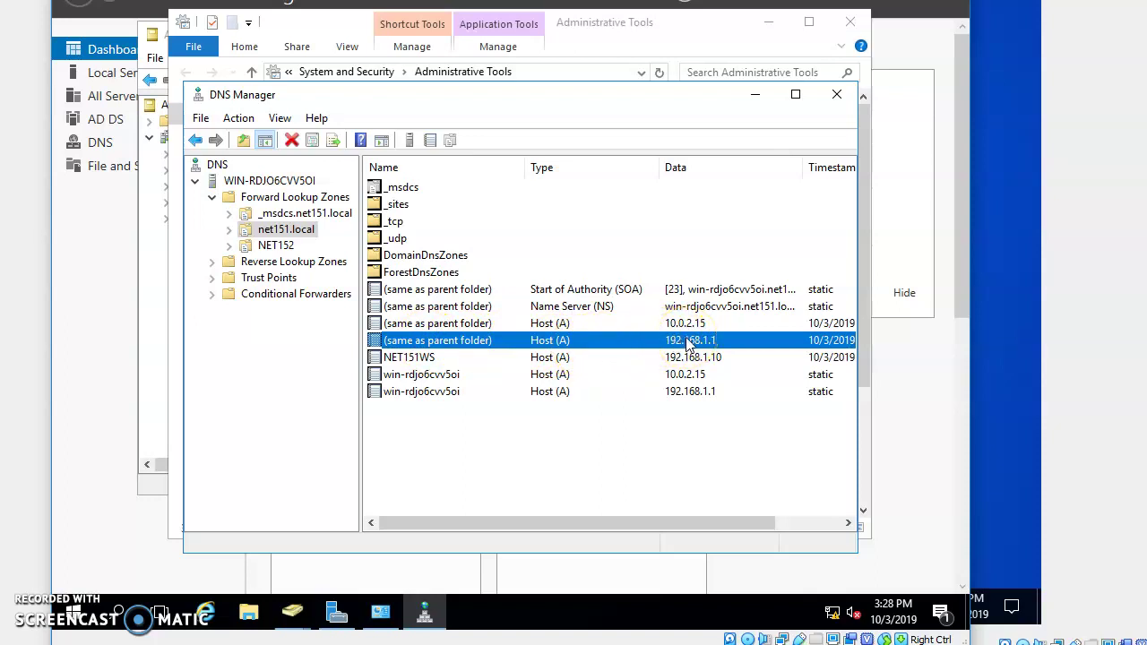
left_click(453, 328)
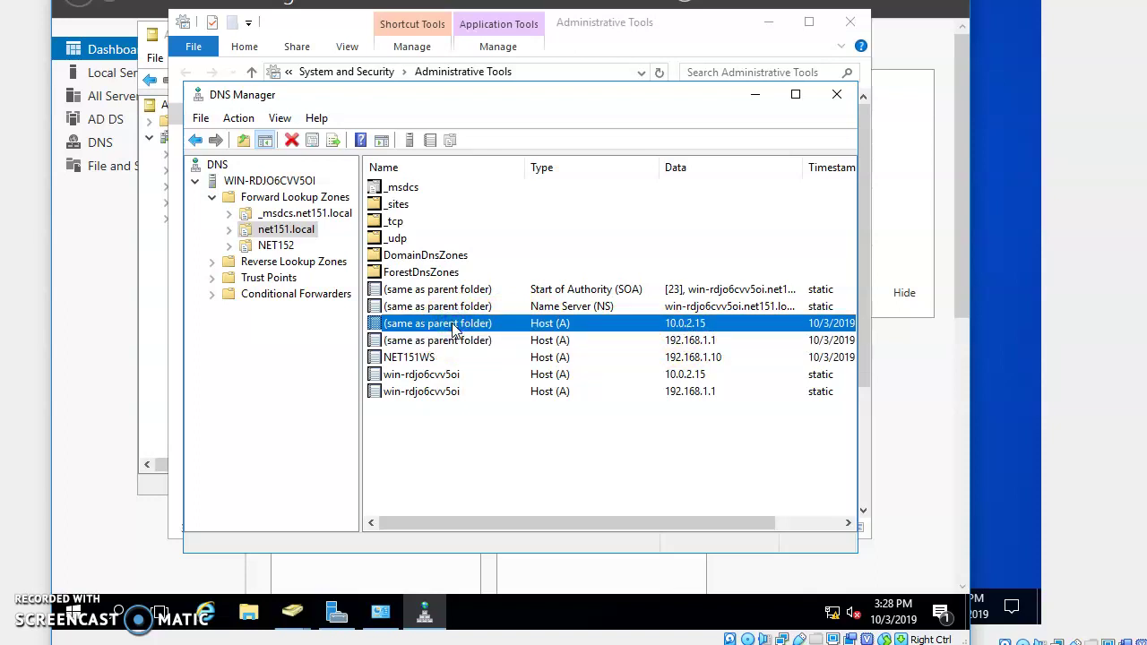
left_click(682, 330)
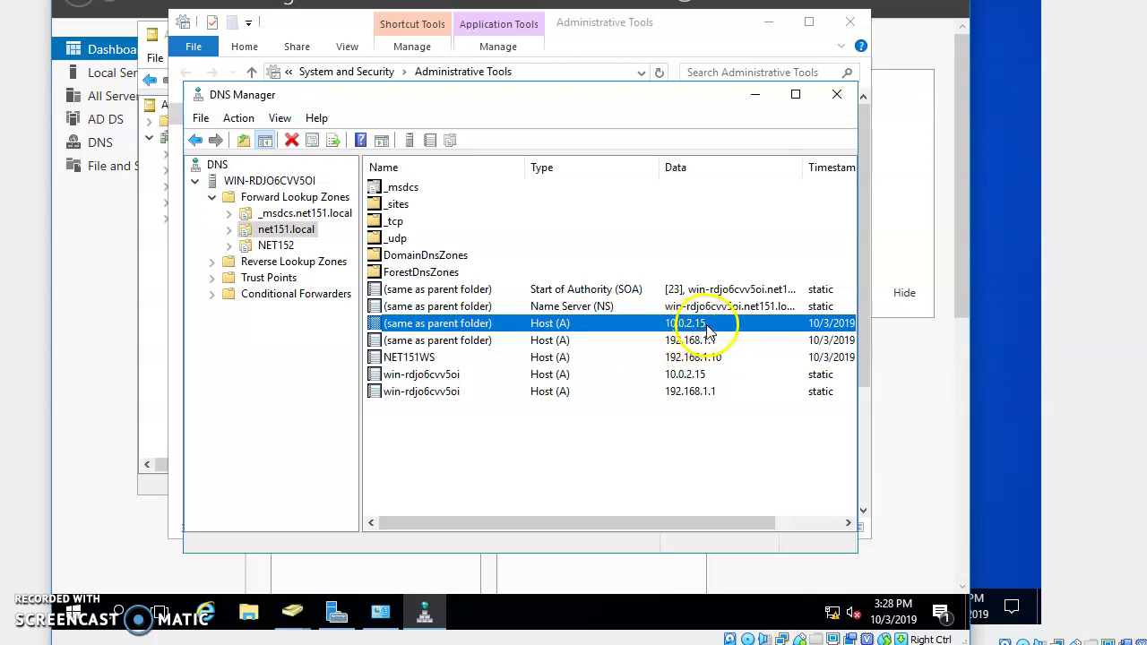
left_click(482, 342)
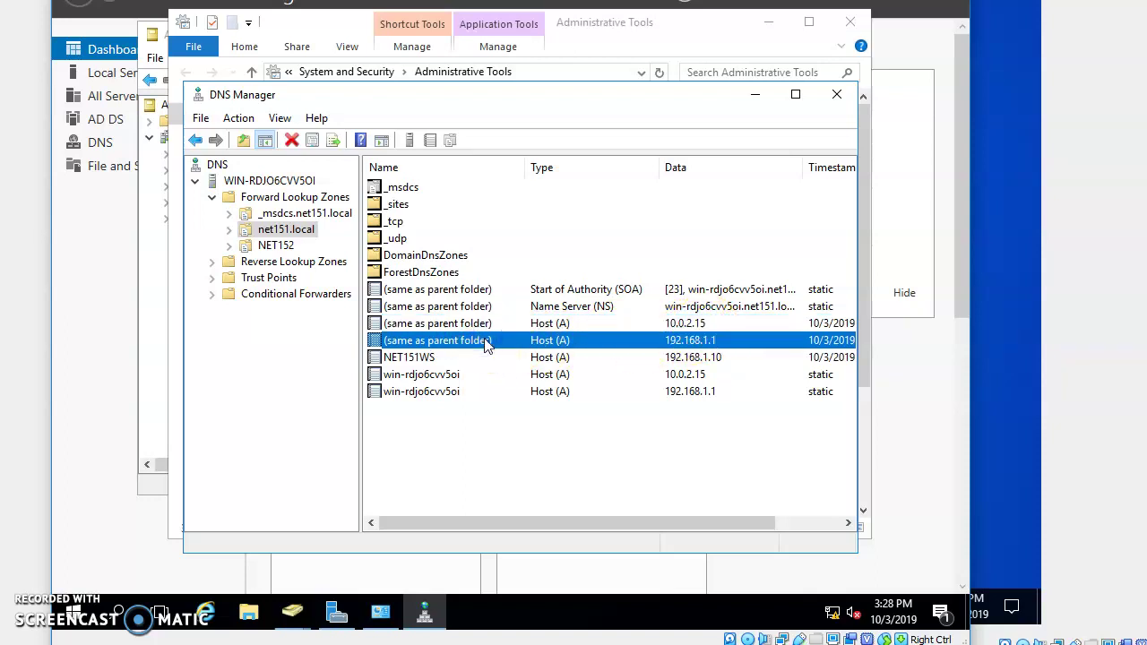
left_click(477, 350)
left_click(417, 358)
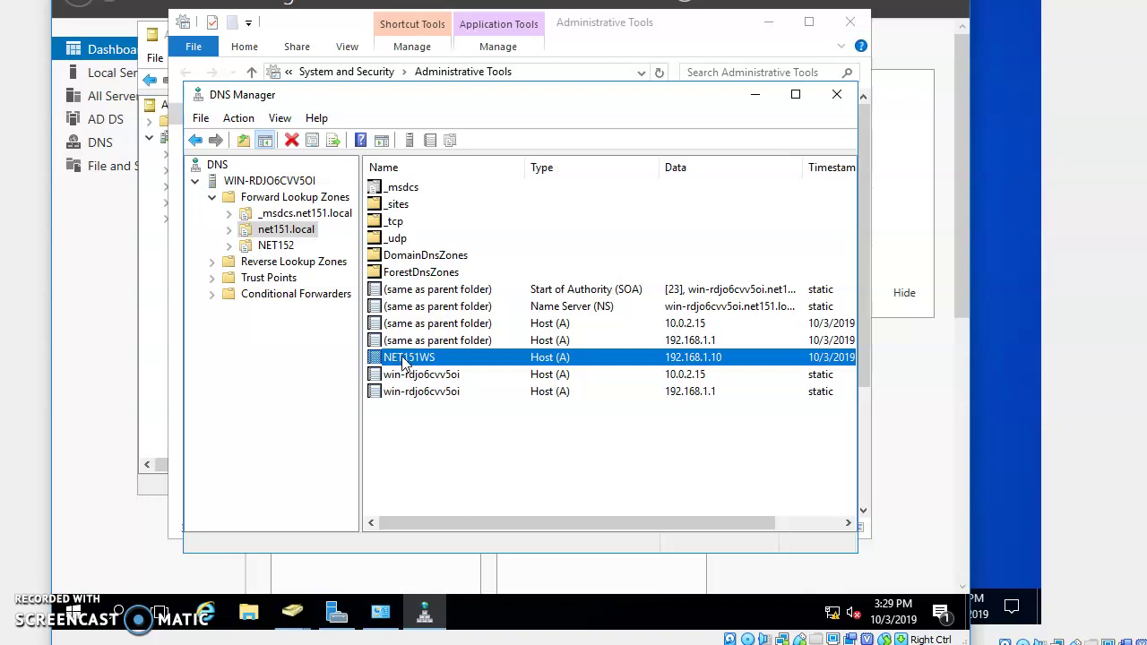
left_click(851, 27)
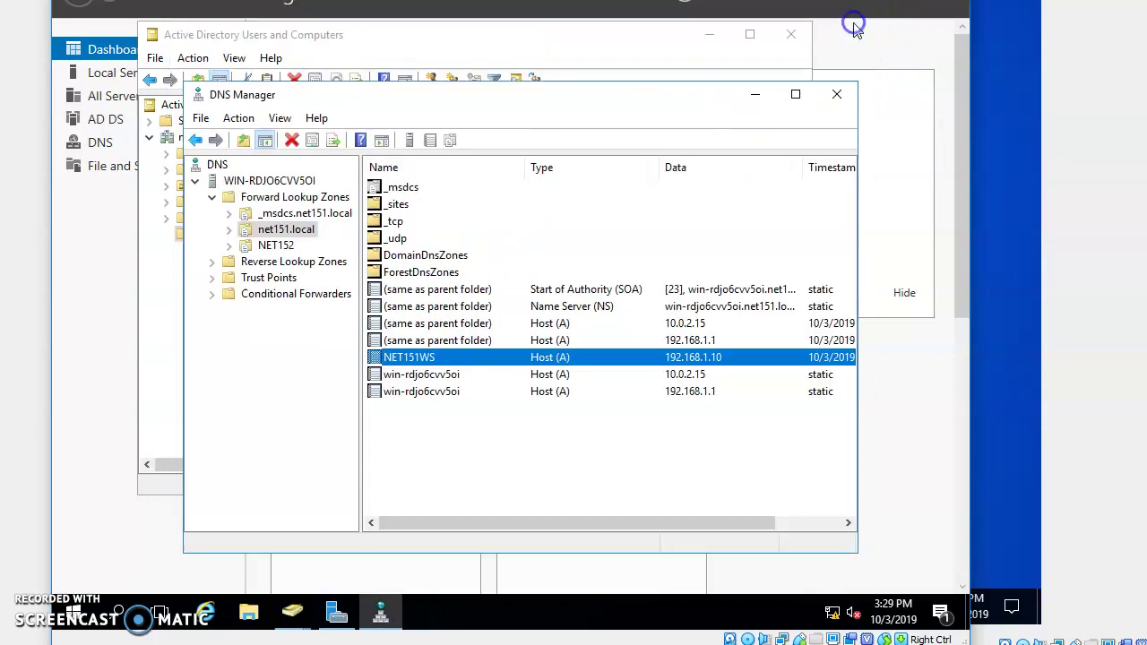
Close DNS Manager, confirm NET151WS in net151.local's Computers container, and return to Server Manager
left_click(840, 95)
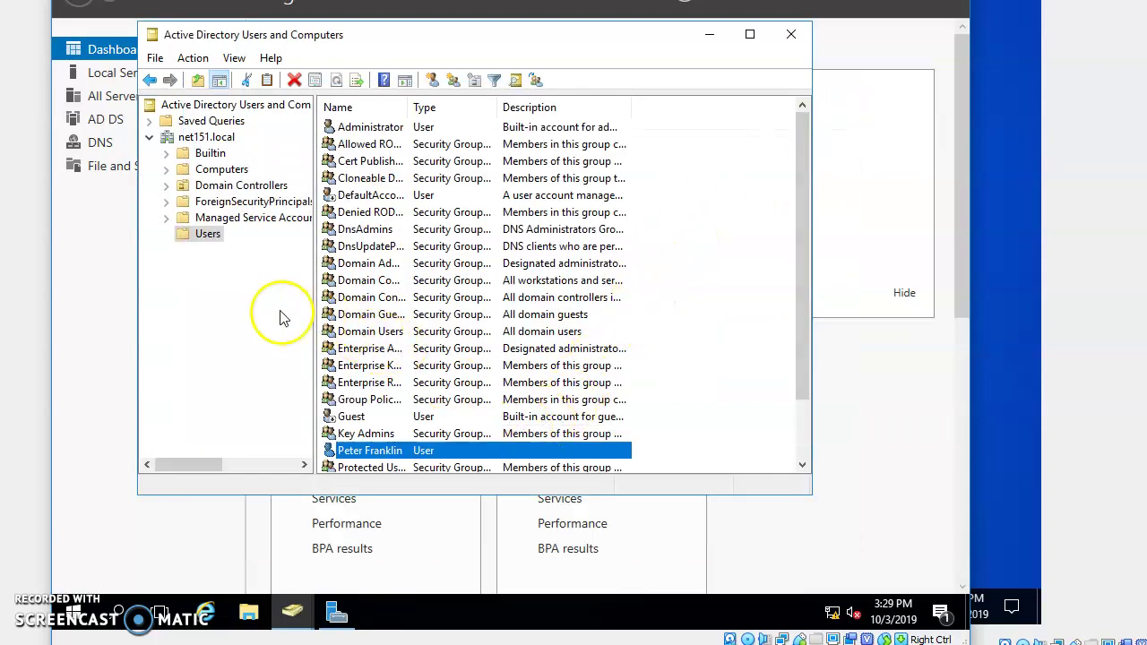
left_click(210, 171)
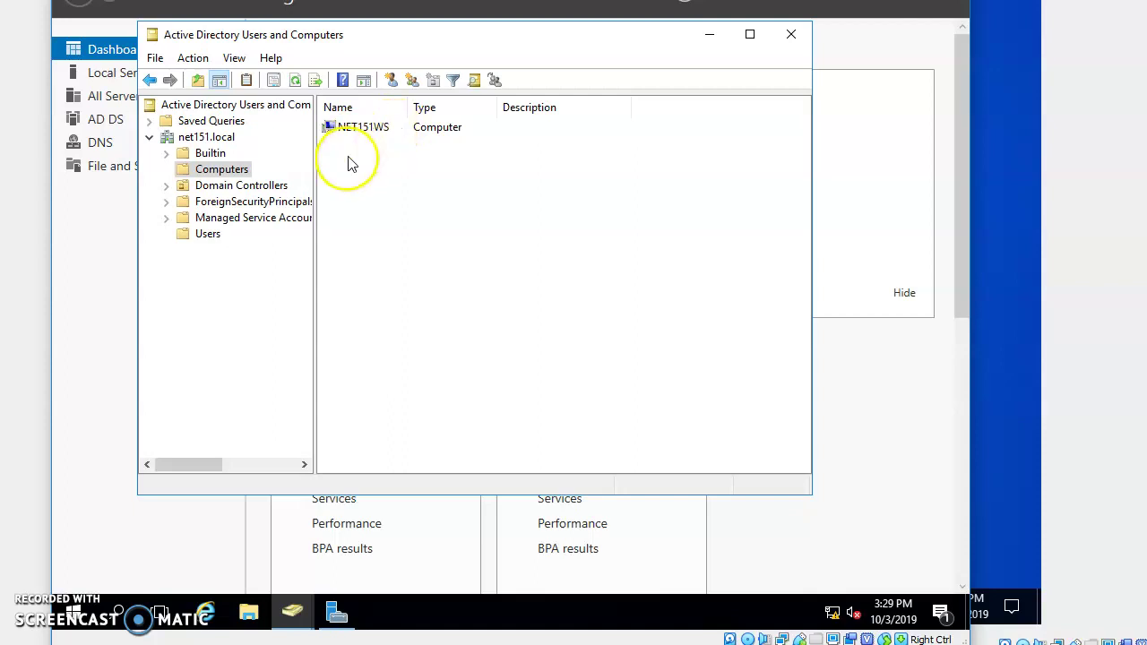
left_click(106, 351)
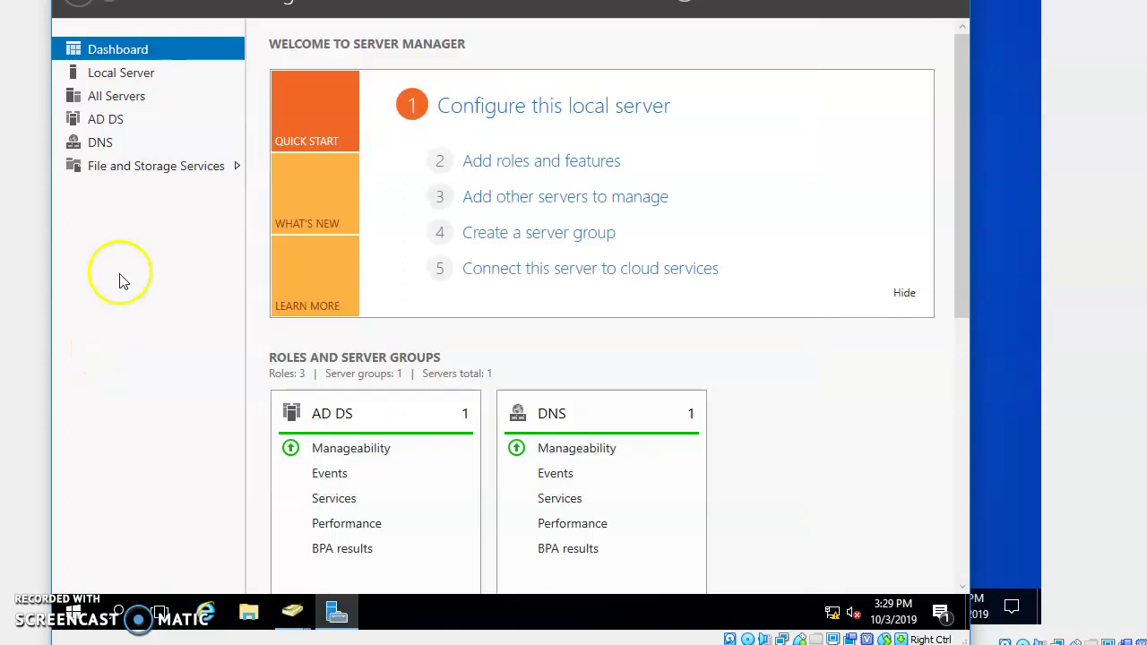
Review the AD DS role page, then the DNS role page showing the server online with two DNS Server warnings
left_click(115, 120)
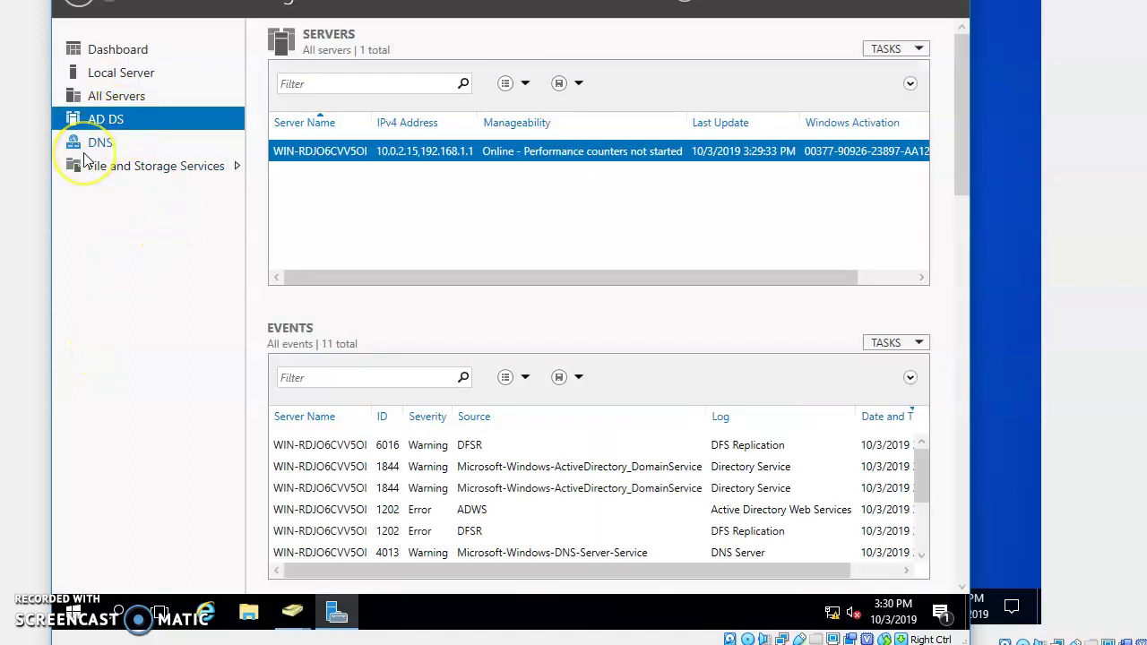
left_click(97, 145)
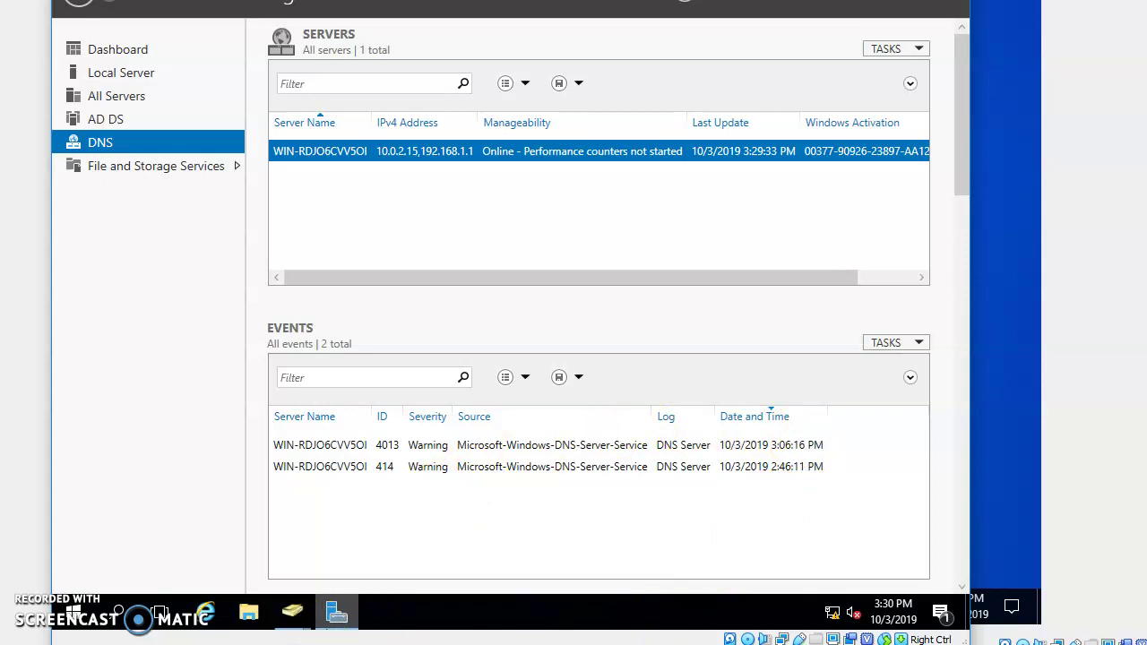
mouse_move(337, 612)
mouse_move(311, 643)
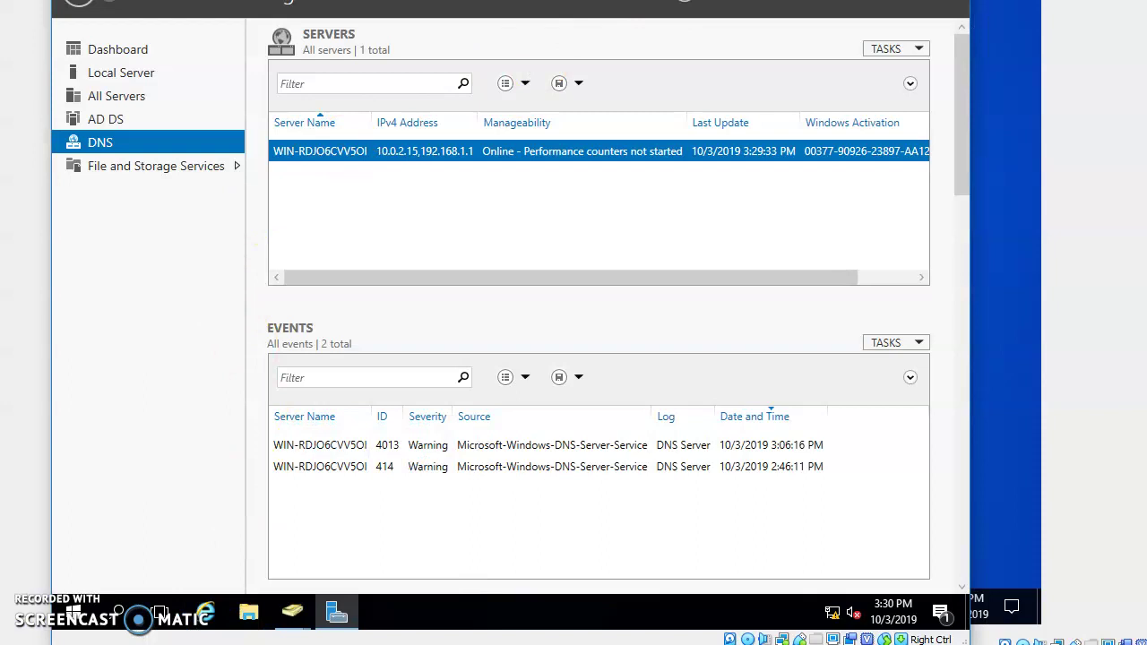
mouse_move(345, 638)
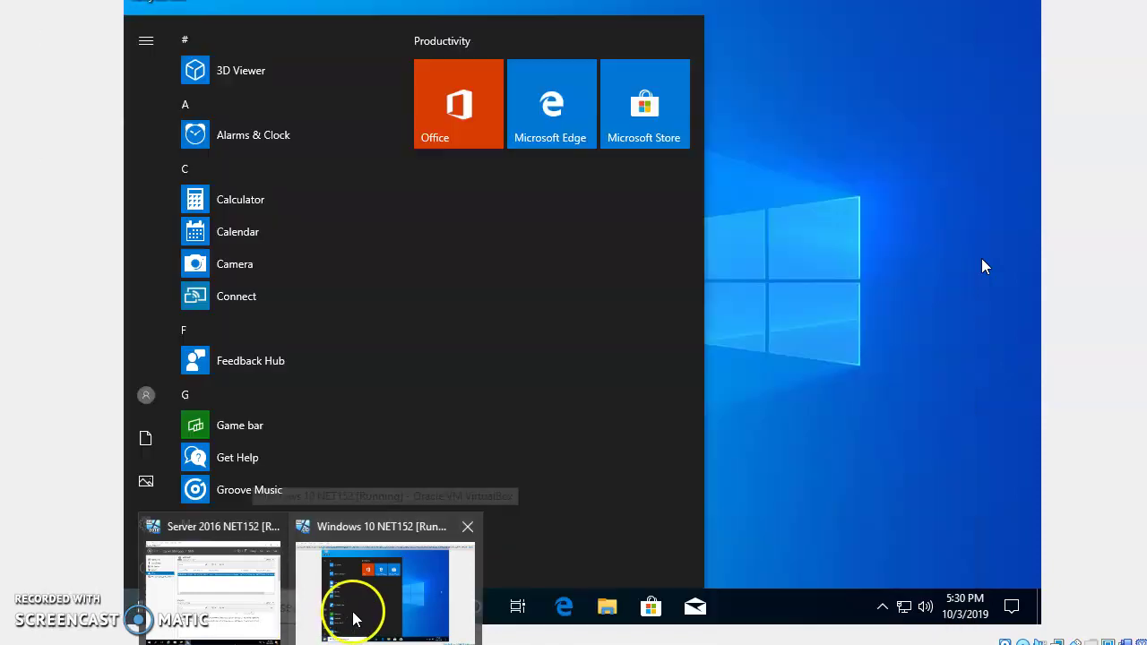
Switch to the Windows 10 NET152 VM via its VirtualBox taskbar thumbnail
left_click(354, 618)
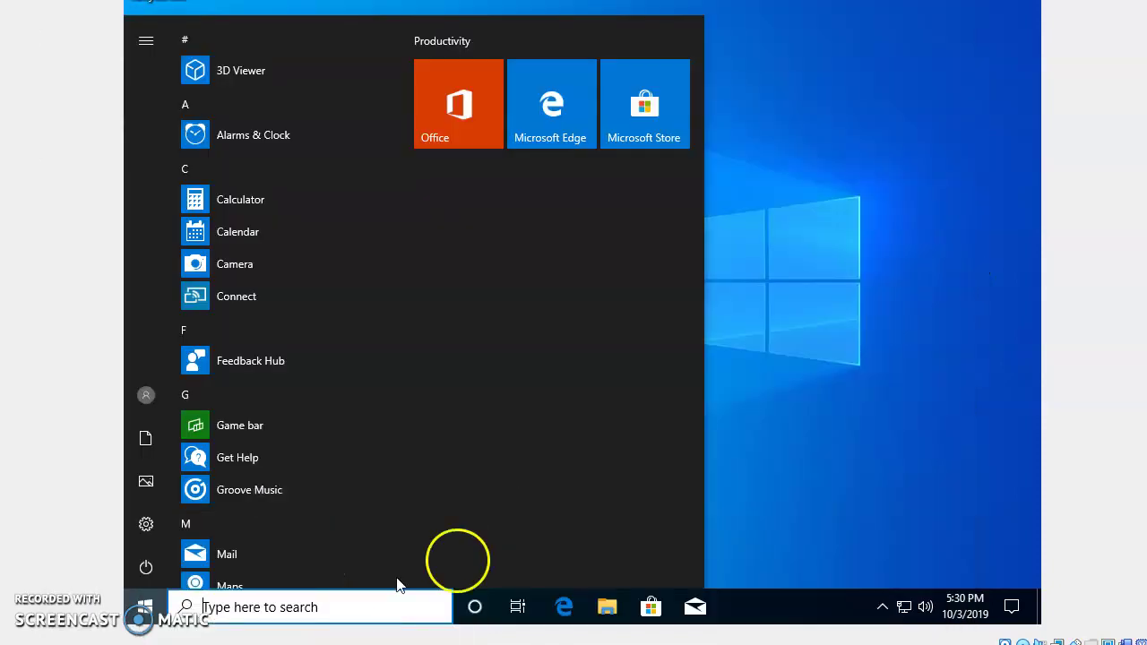